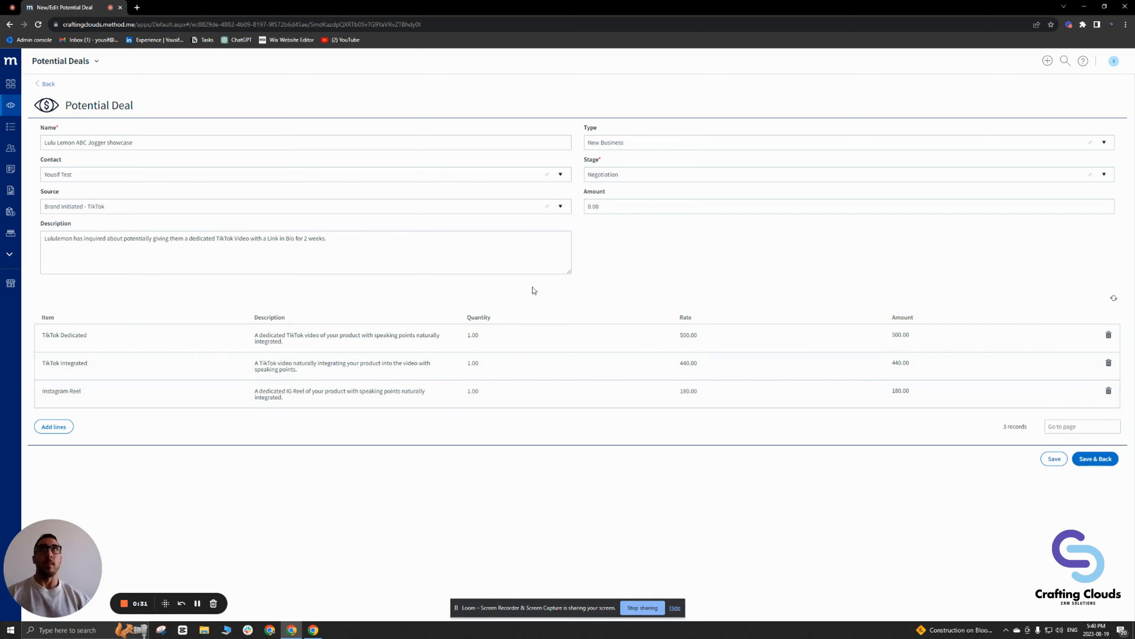
- Open the Potential Deal screen for customization and add a Button control to the secHidden section
left_click(98, 63)
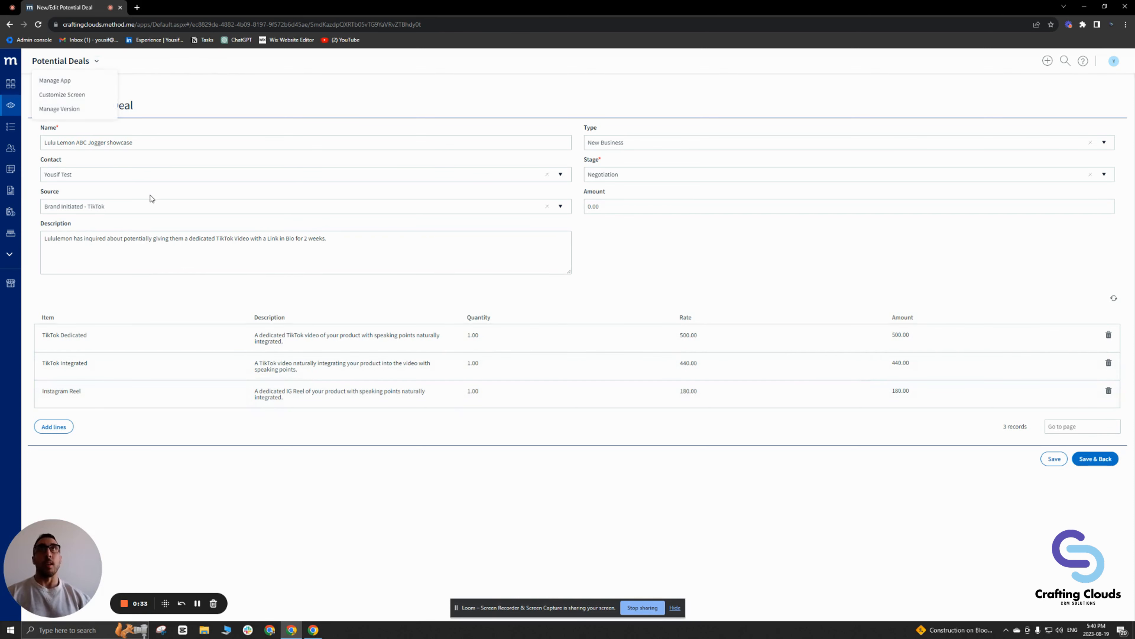
left_click(62, 95)
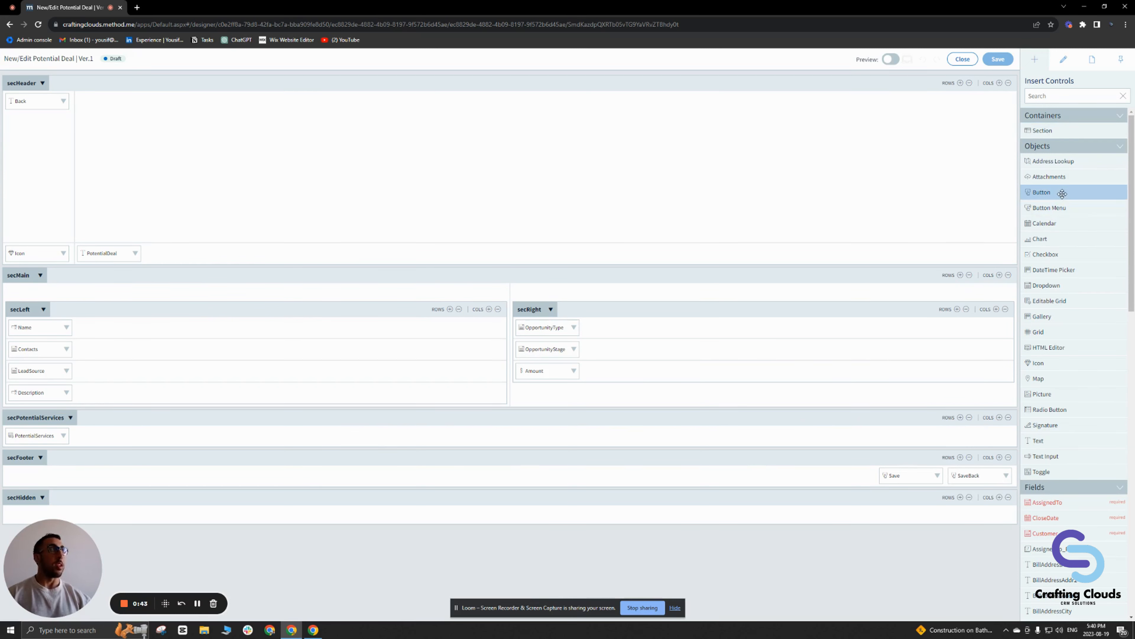
left_click_drag(1061, 194, 143, 514)
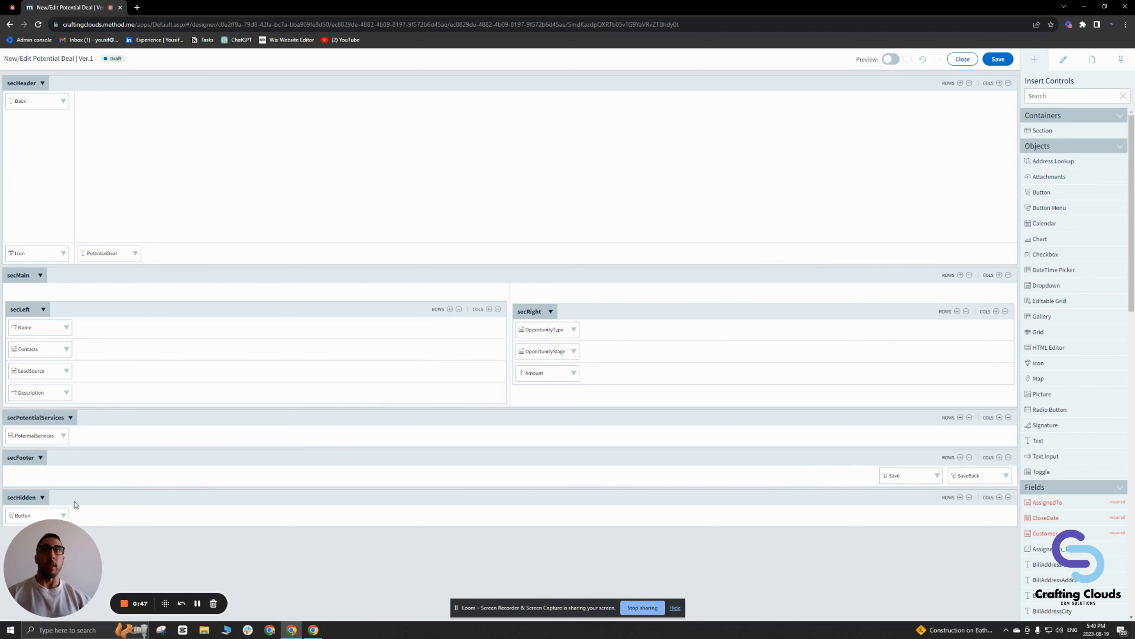
- Set the button text of the new button in secHidden to fncCalculateAmt
left_click(32, 384)
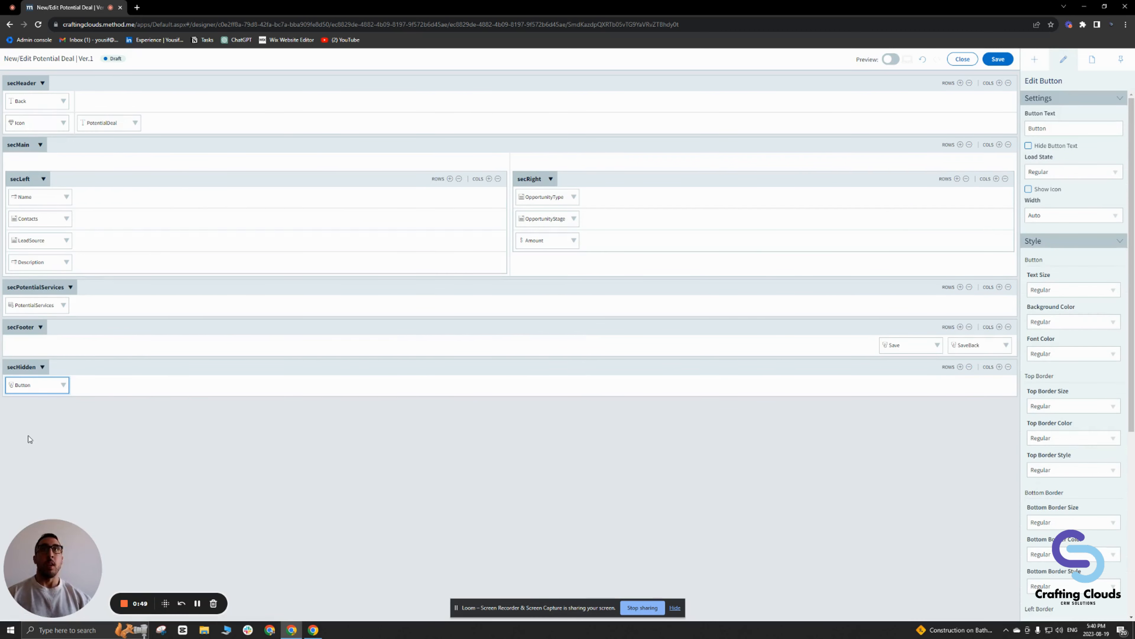
left_click(1048, 127)
double_click(1048, 128)
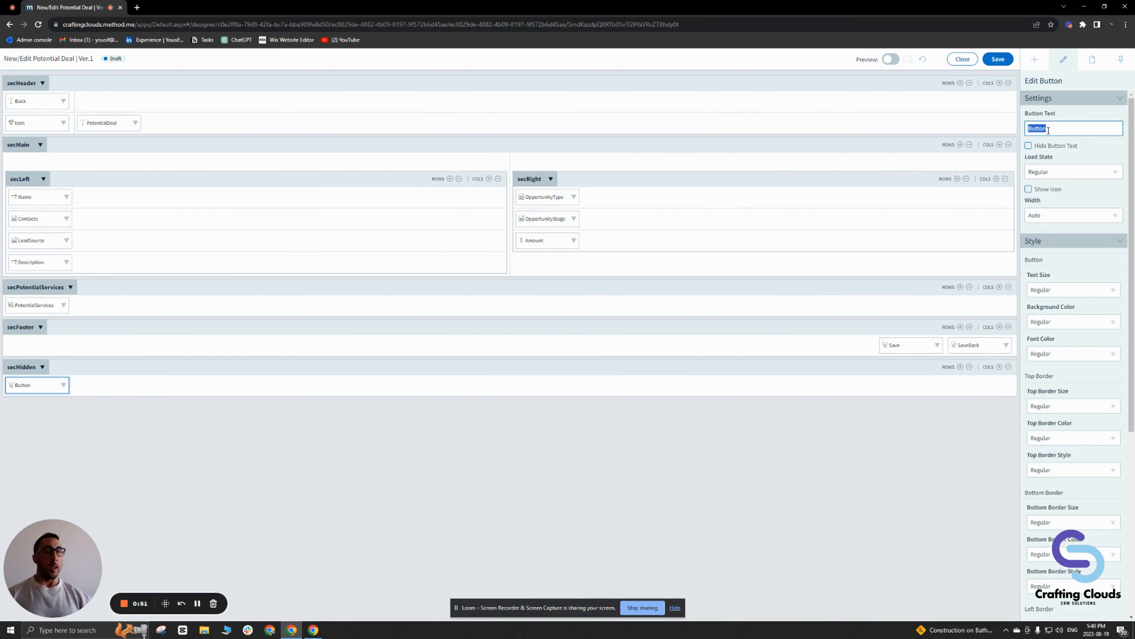
type("fr")
key("BackSpace")
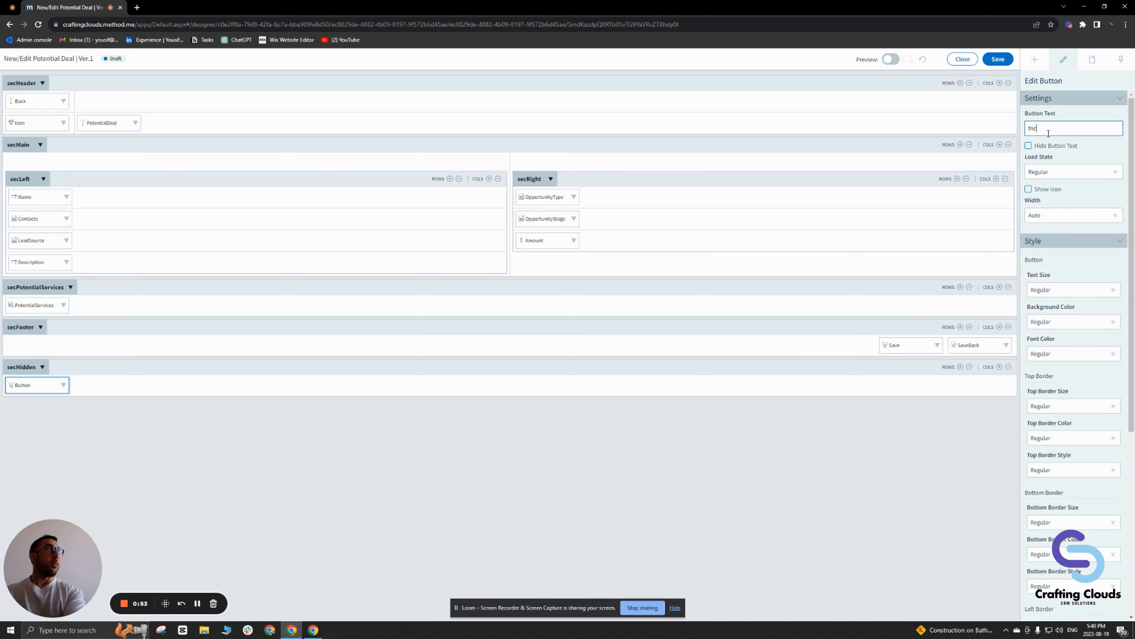
type("ncC")
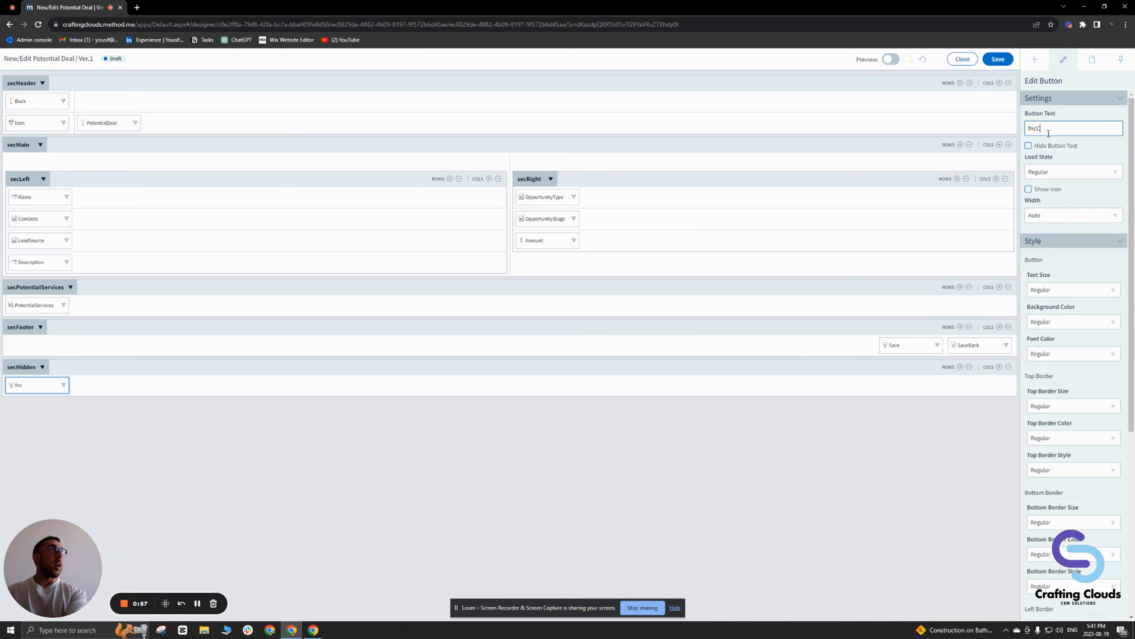
type("alculateAmt")
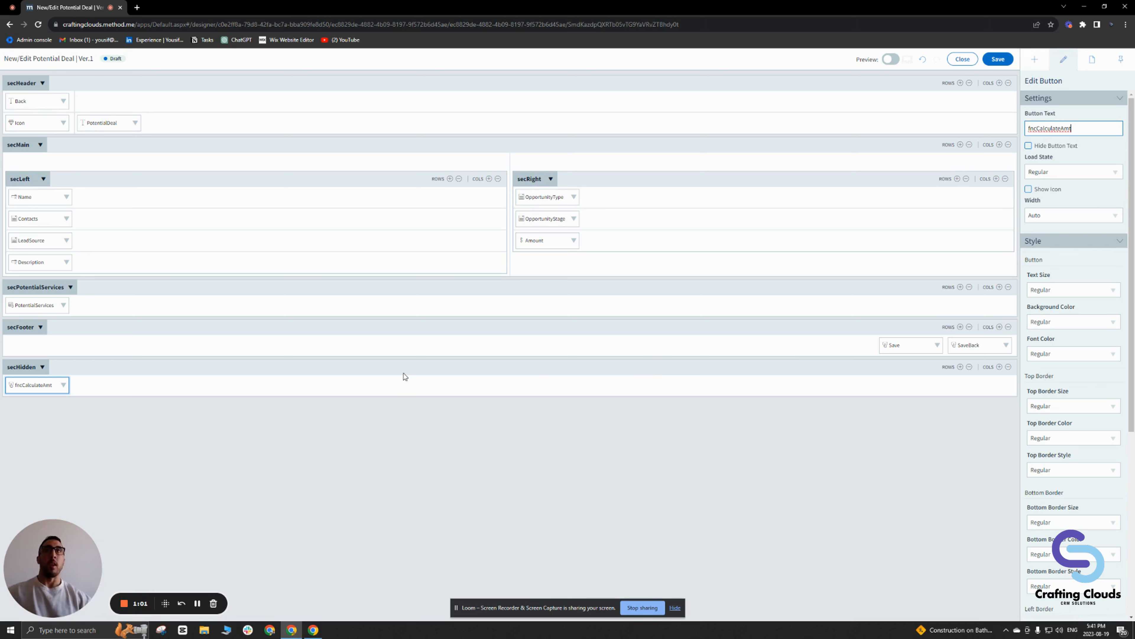
left_click(362, 413)
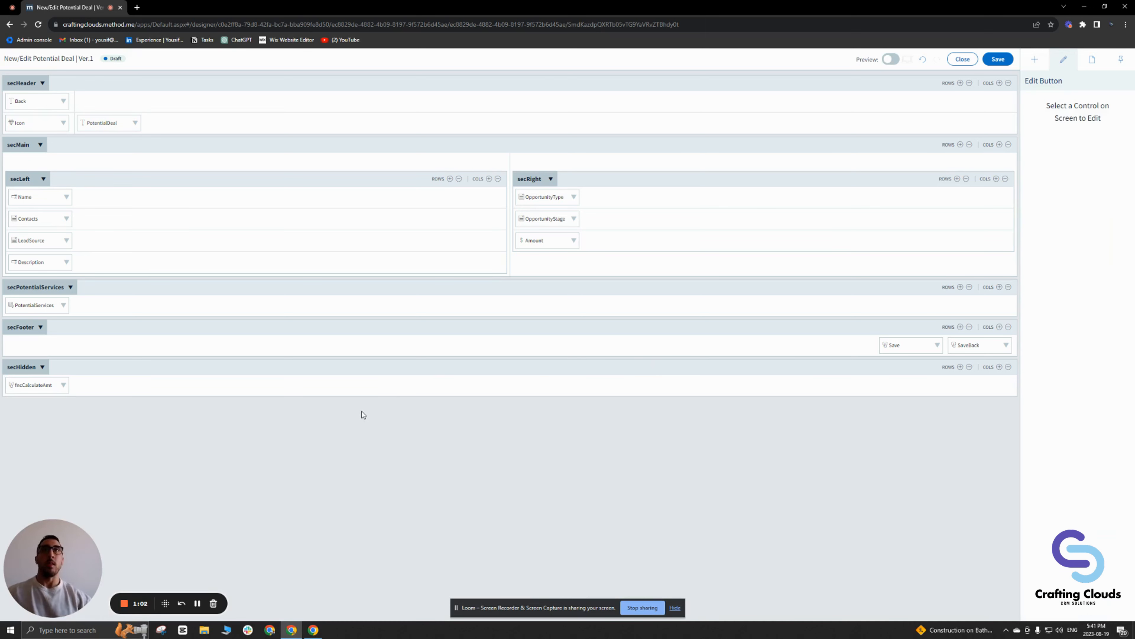
- Open the Click action set of the fncCalculateAmt button and add a Loop Through Grid action
left_click(35, 388)
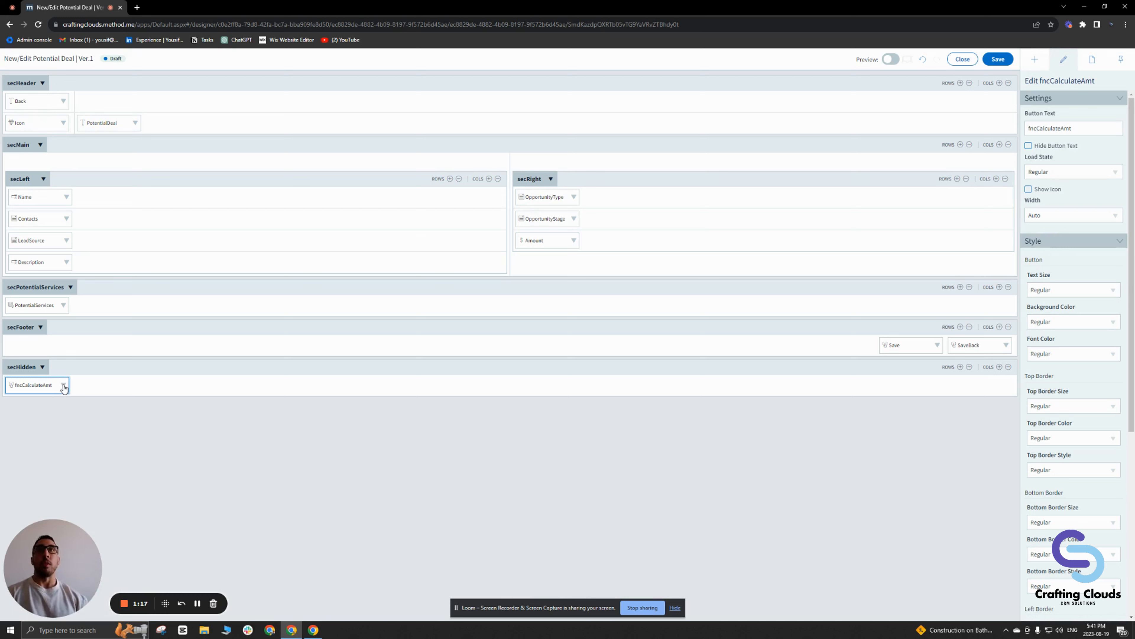
left_click(63, 387)
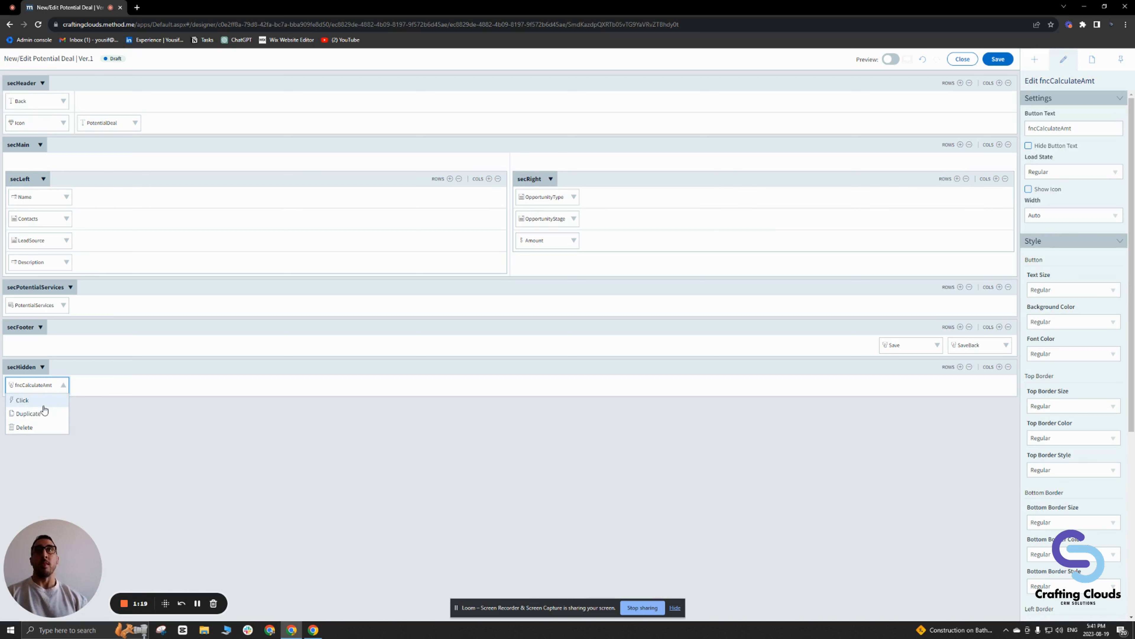
left_click(26, 401)
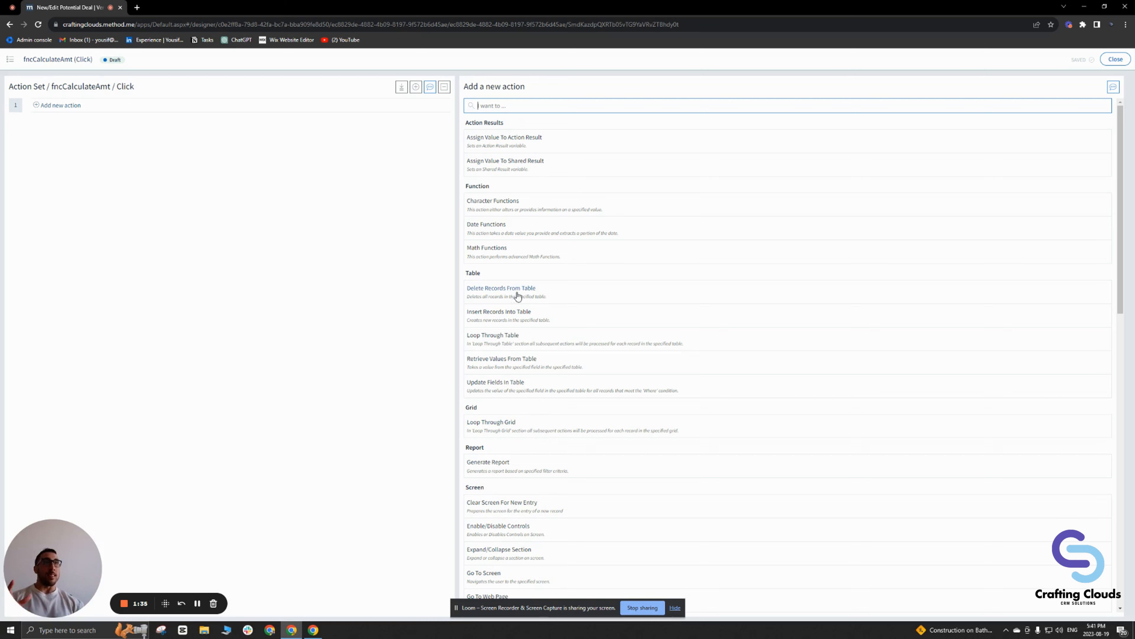
scroll(539, 281, "down", 1)
scroll(539, 284, "down", 4)
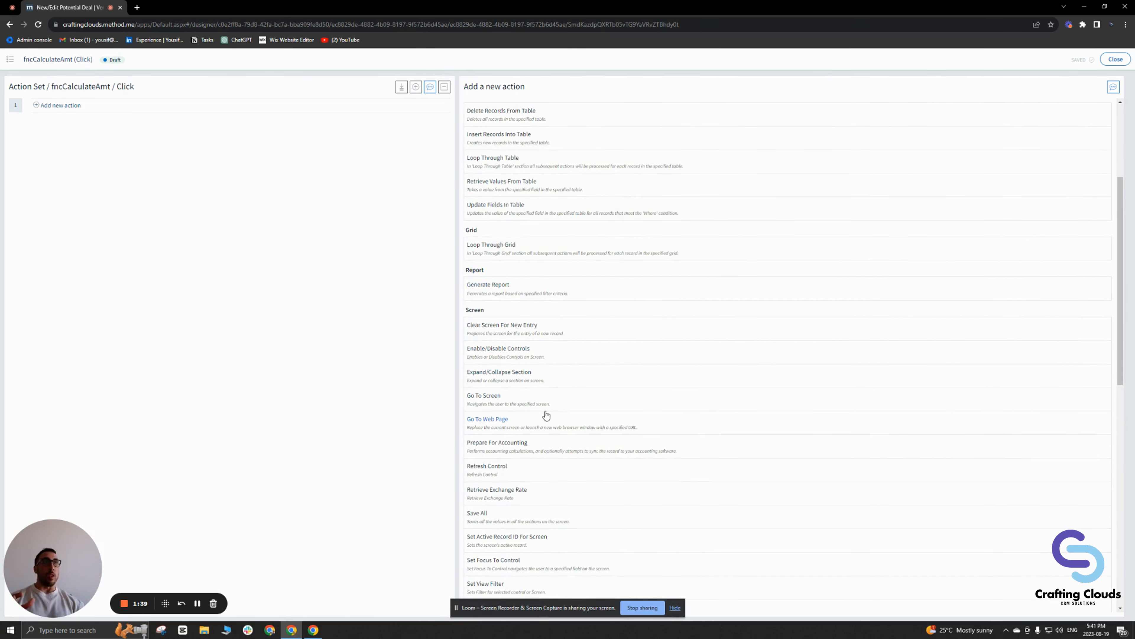
scroll(544, 422, "up", 3)
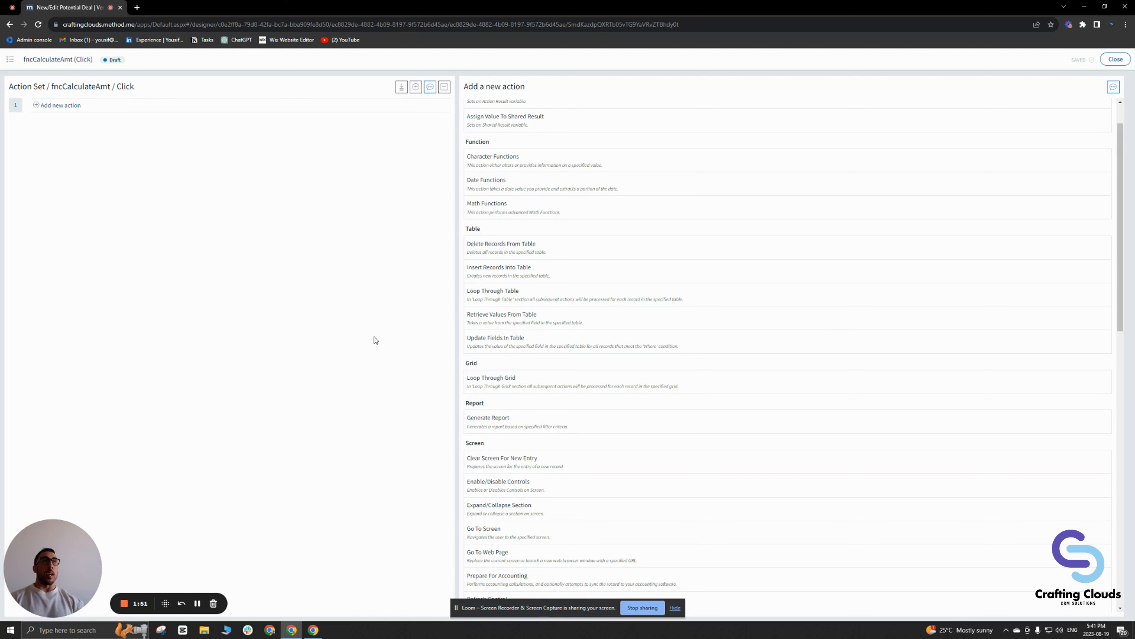
scroll(494, 286, "up", 2)
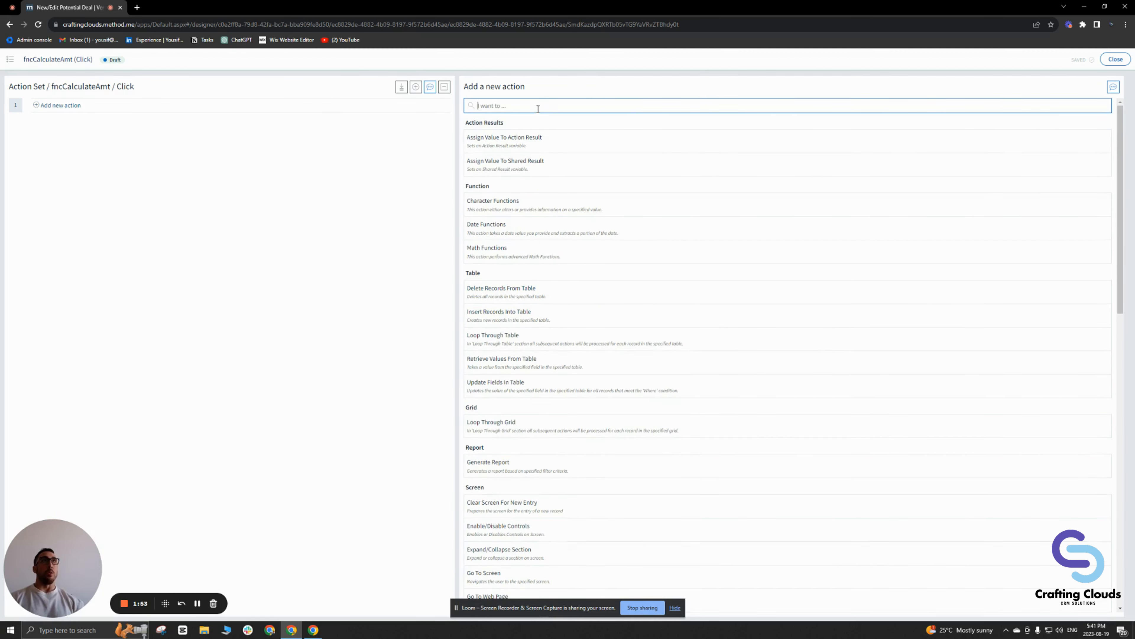
type("loop")
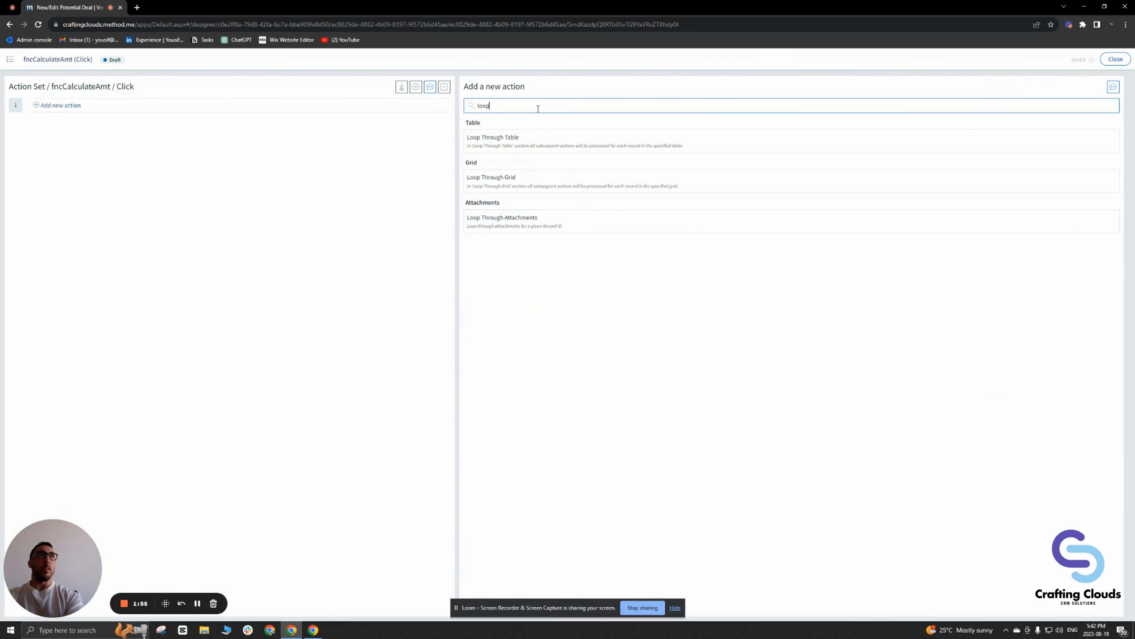
left_click(519, 184)
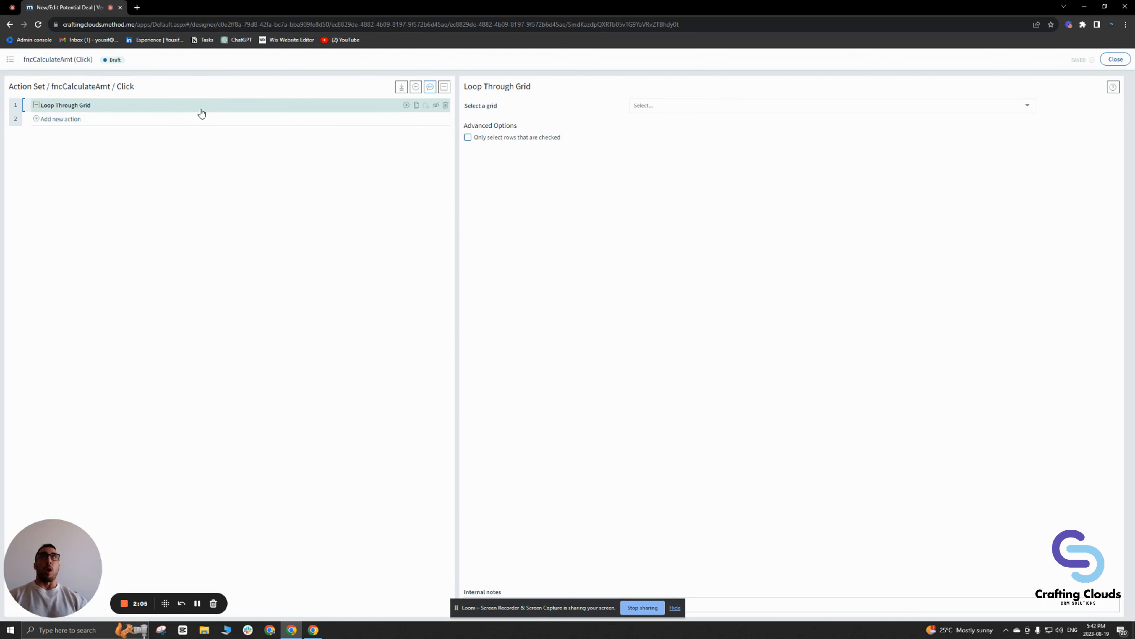
left_click(60, 119)
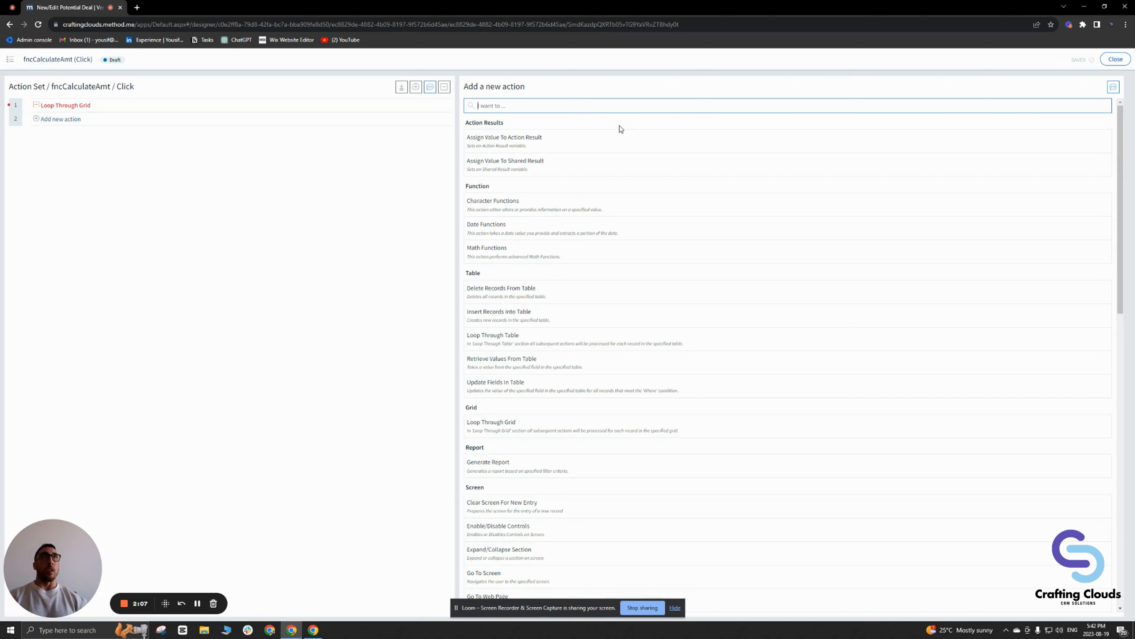
type("loop")
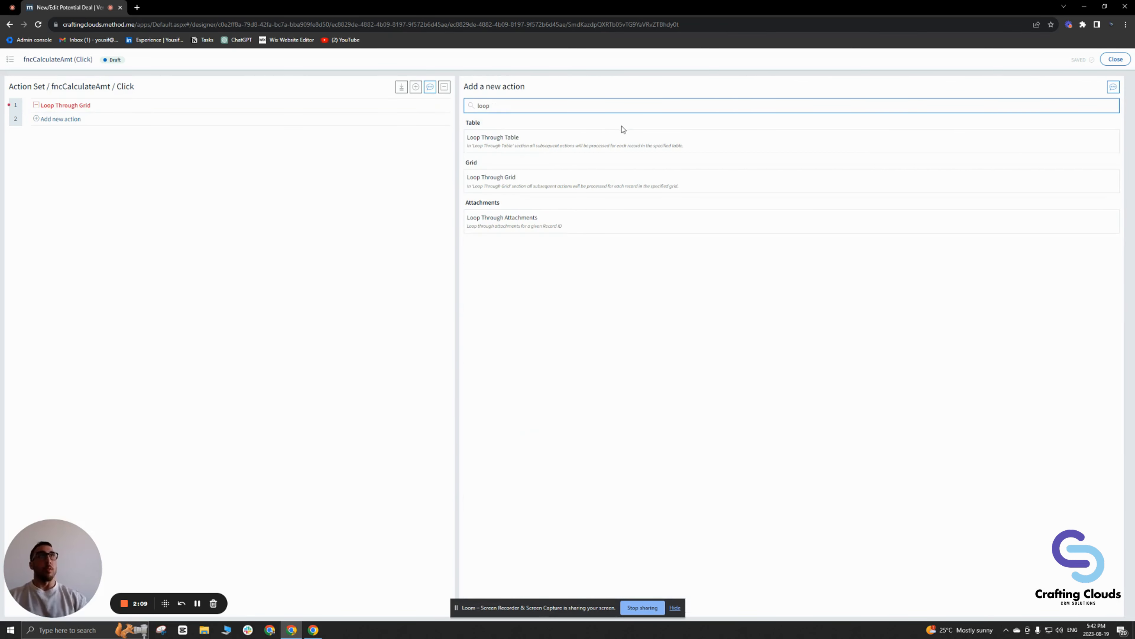
left_click(600, 147)
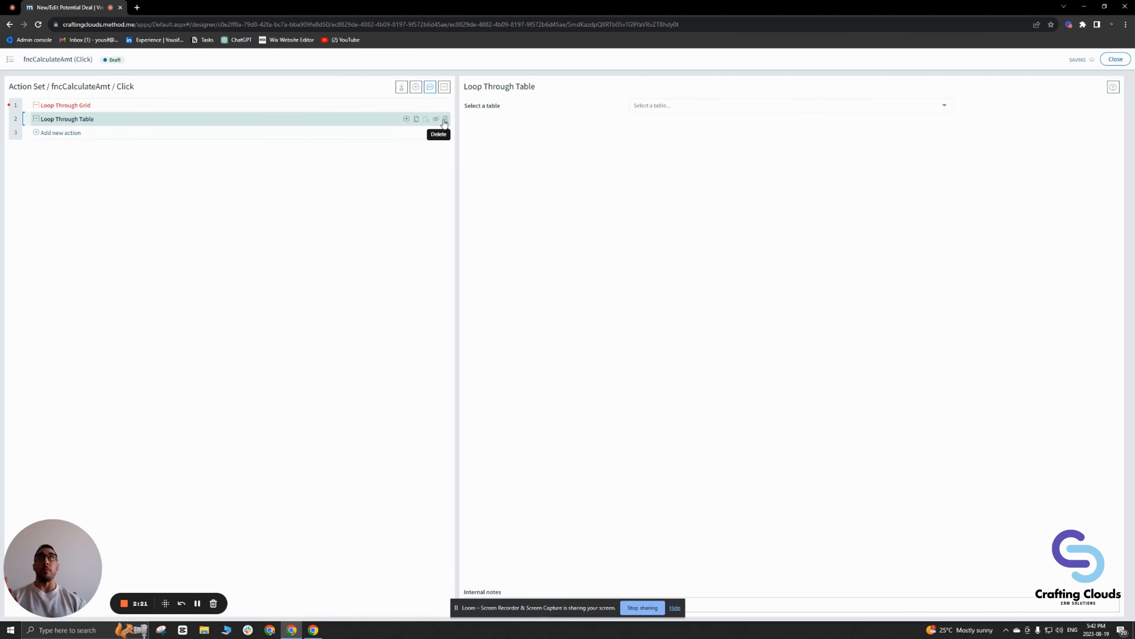
left_click(445, 120)
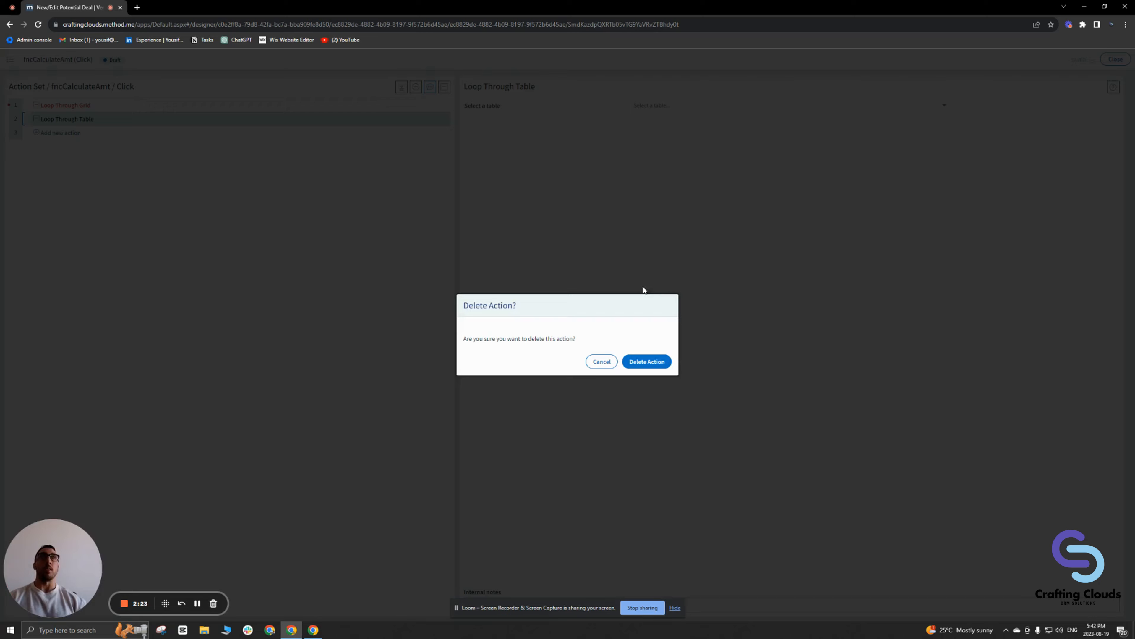
left_click(649, 361)
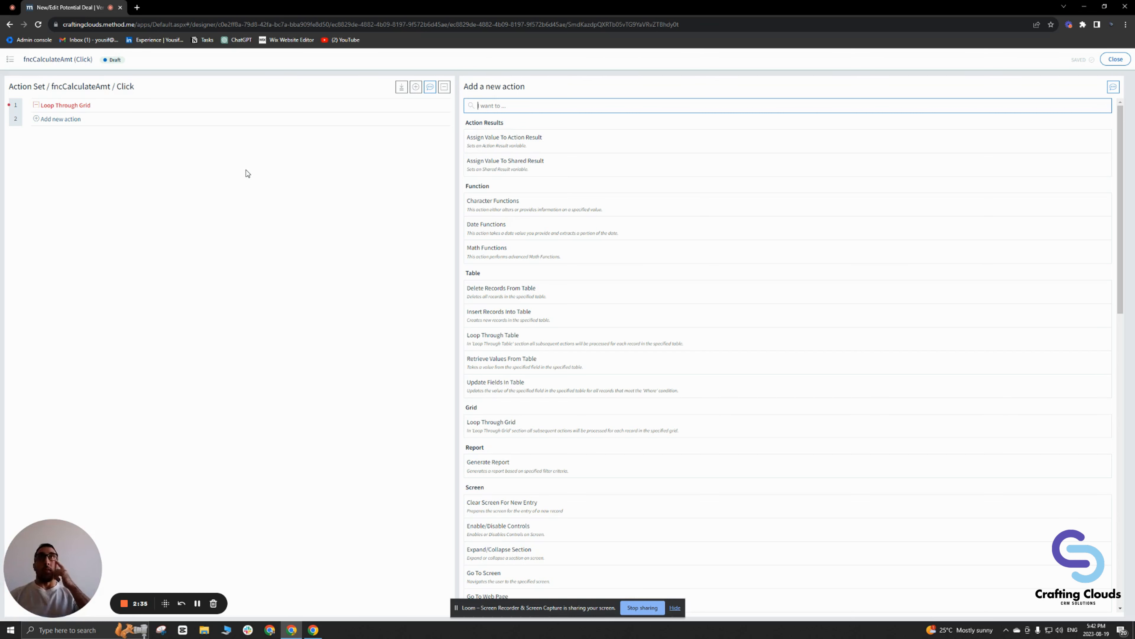
- Set the Loop Through Grid action to the PotentialServices grid with the internal note "Loop through potential services"
left_click(142, 105)
left_click(693, 107)
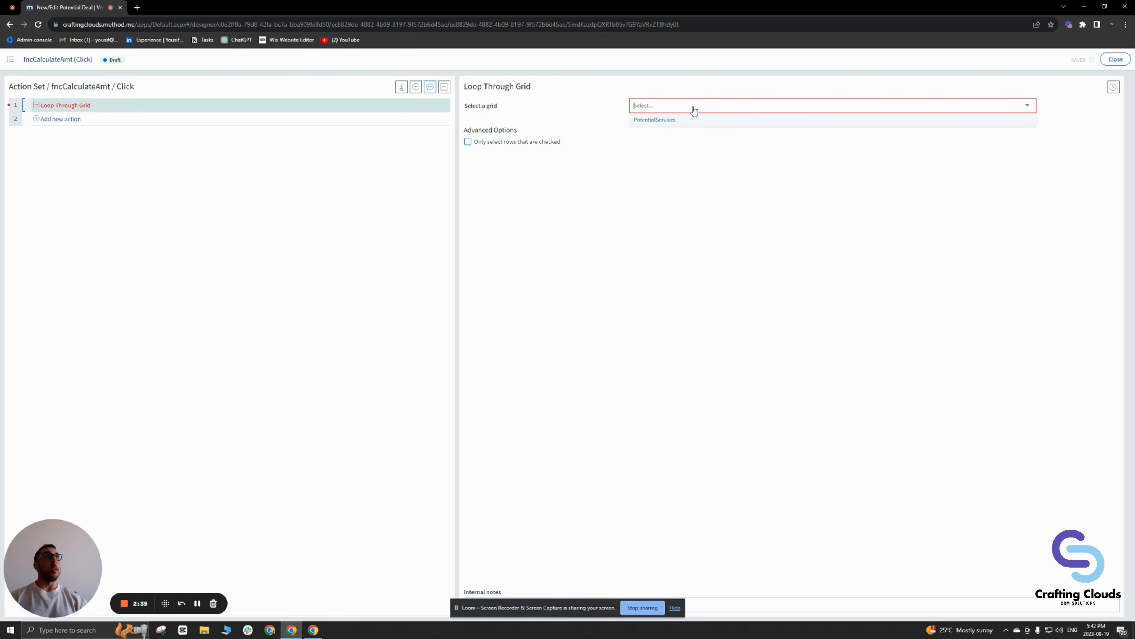
left_click(644, 120)
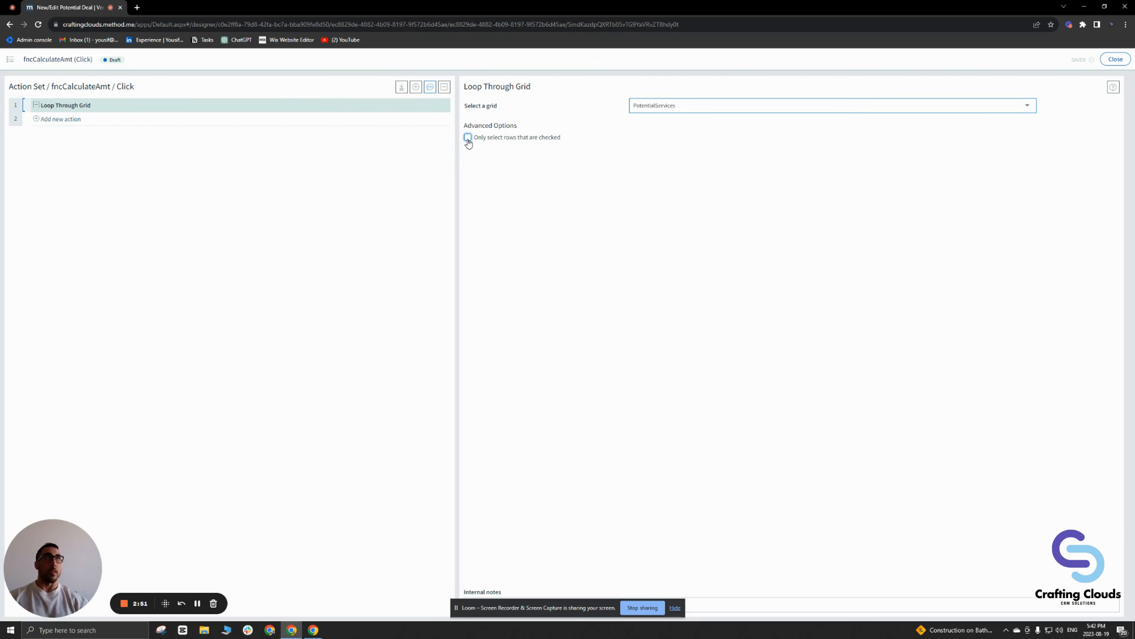
left_click(764, 599)
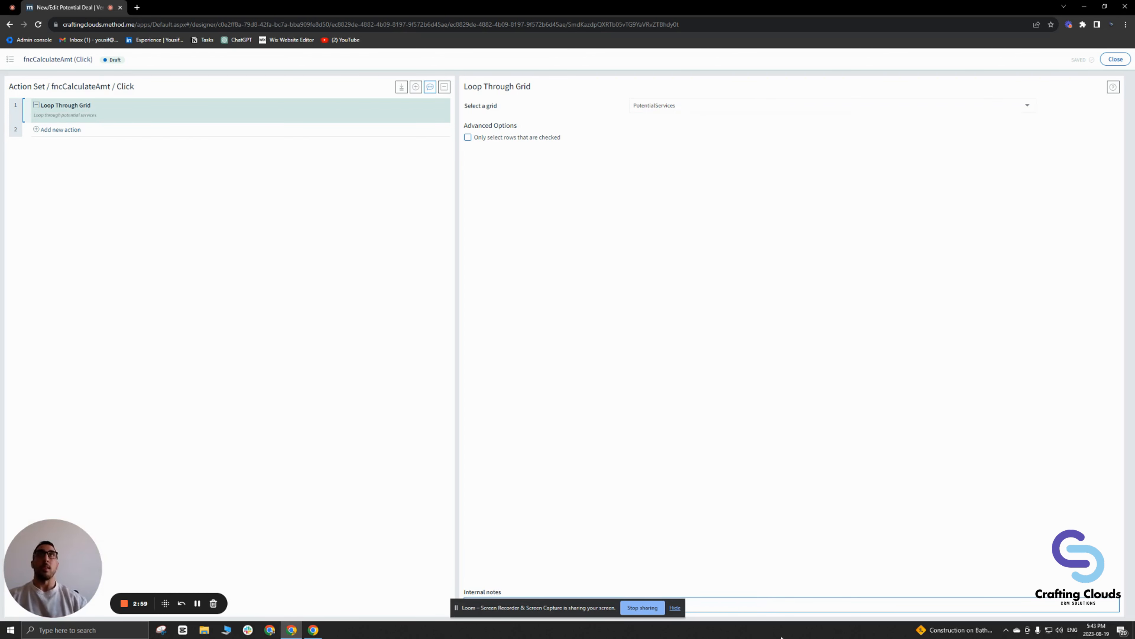
- Add an Assign Value To Action Result action and move it above the Loop Through Grid action
left_click(58, 131)
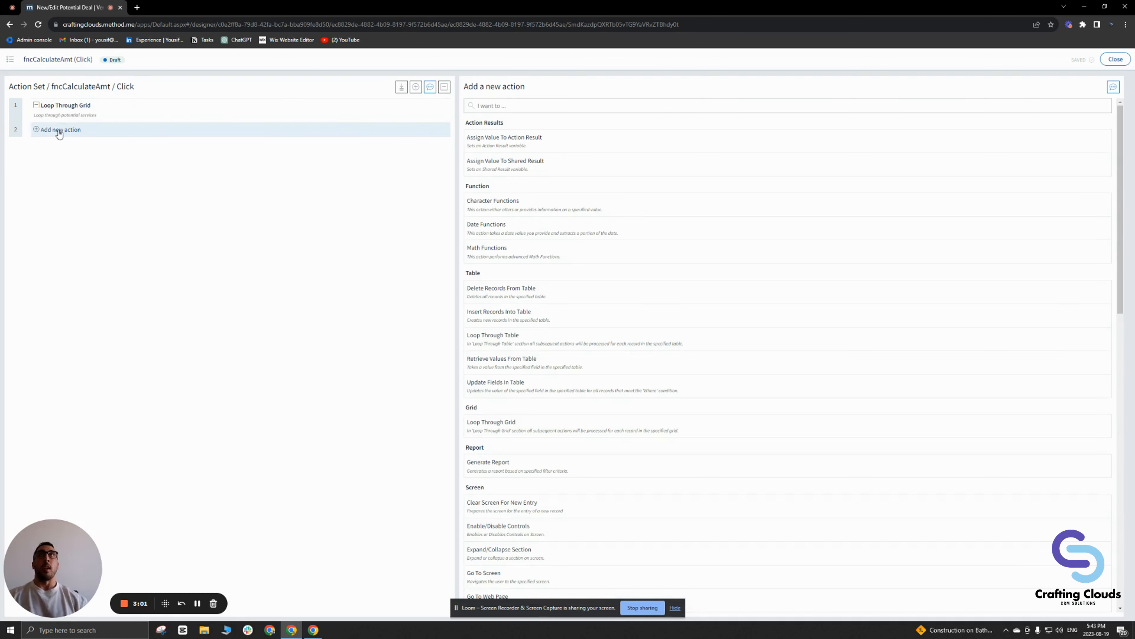
left_click(510, 143)
left_click_drag(15, 132, 54, 107)
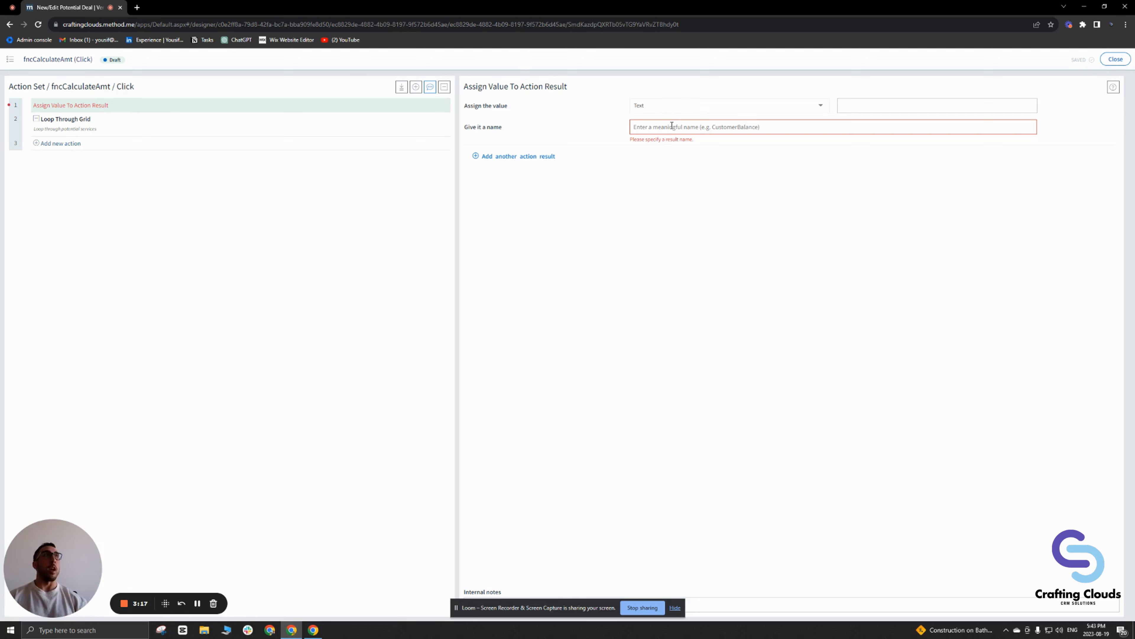
- Assign the Number value 0 to a new action result named resultAmount, with the internal note "set resultAmount 0"
left_click(668, 107)
left_click(675, 157)
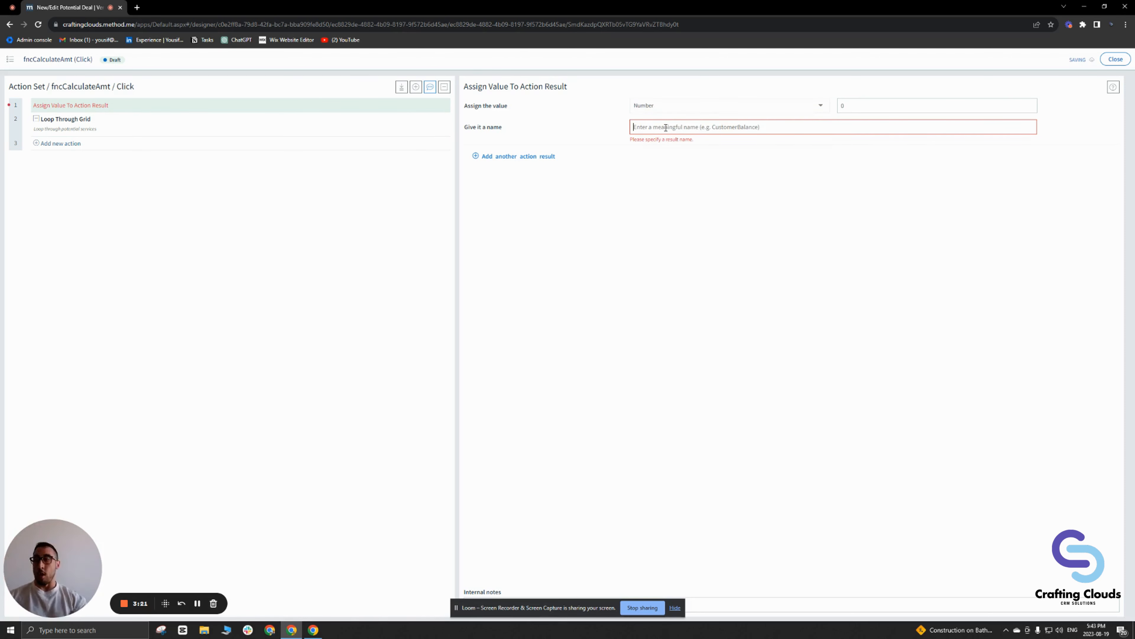
type("resultA")
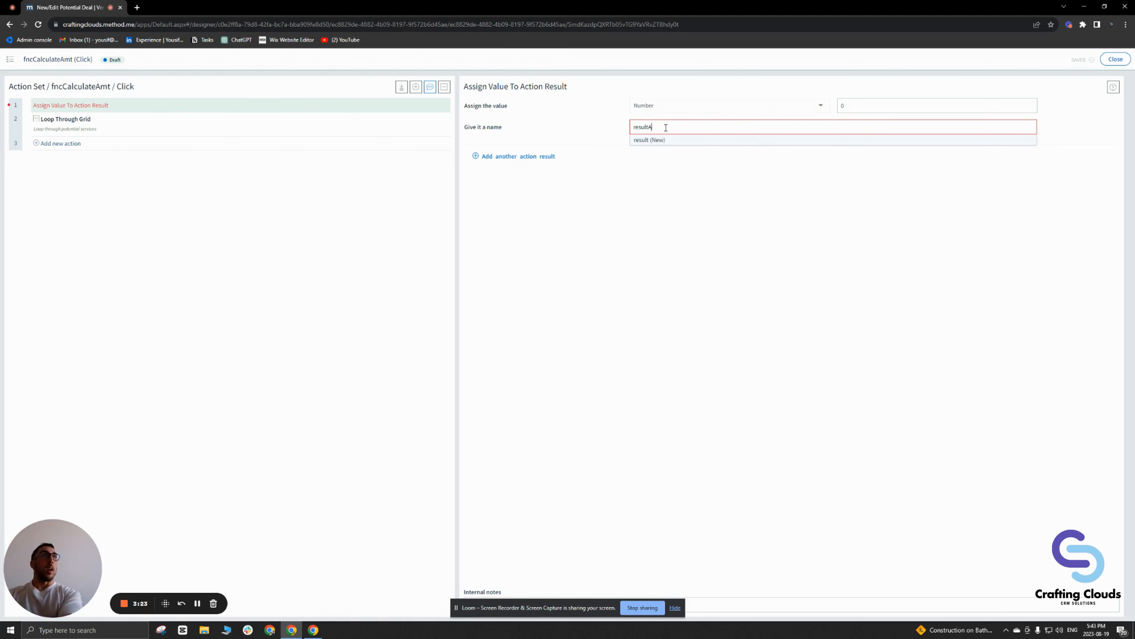
type("mount")
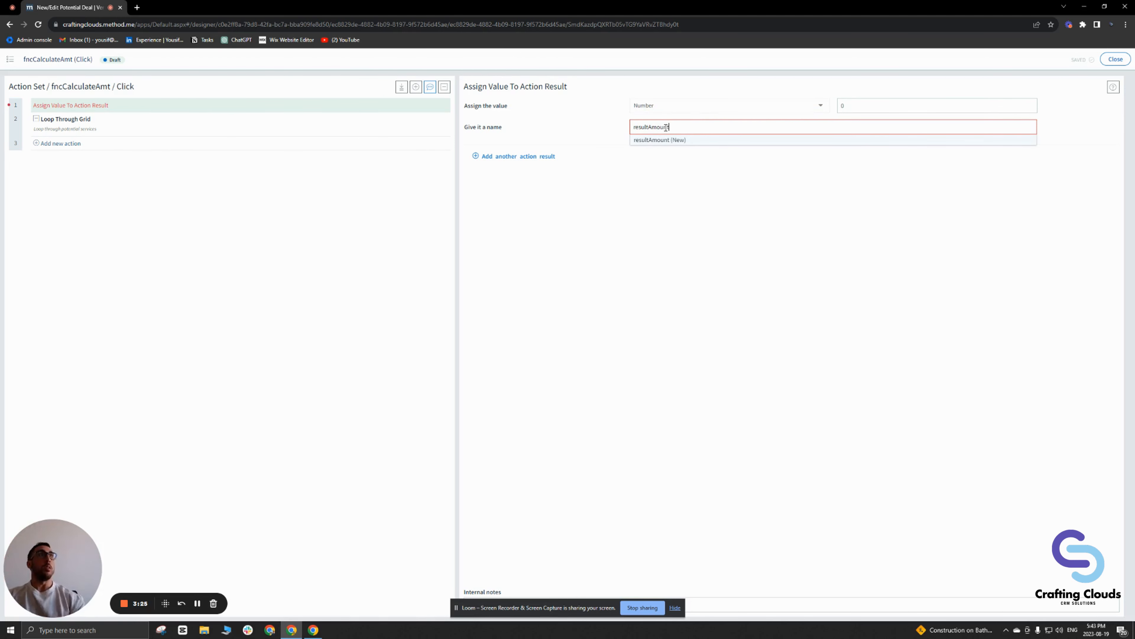
left_click(686, 145)
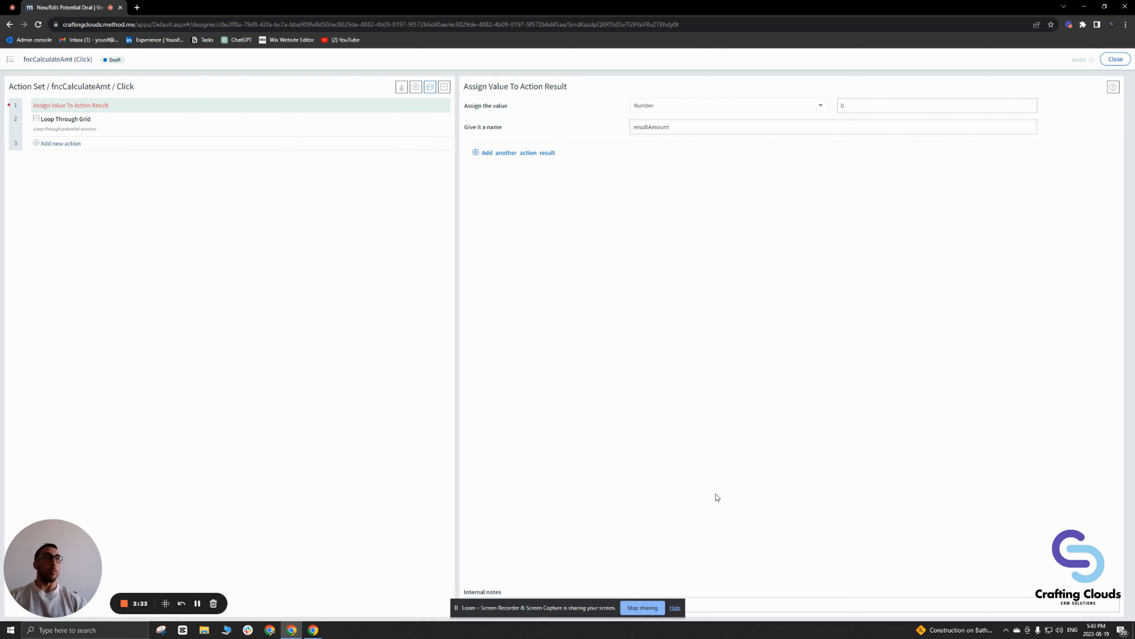
left_click(763, 602)
type("set resultAmount 0")
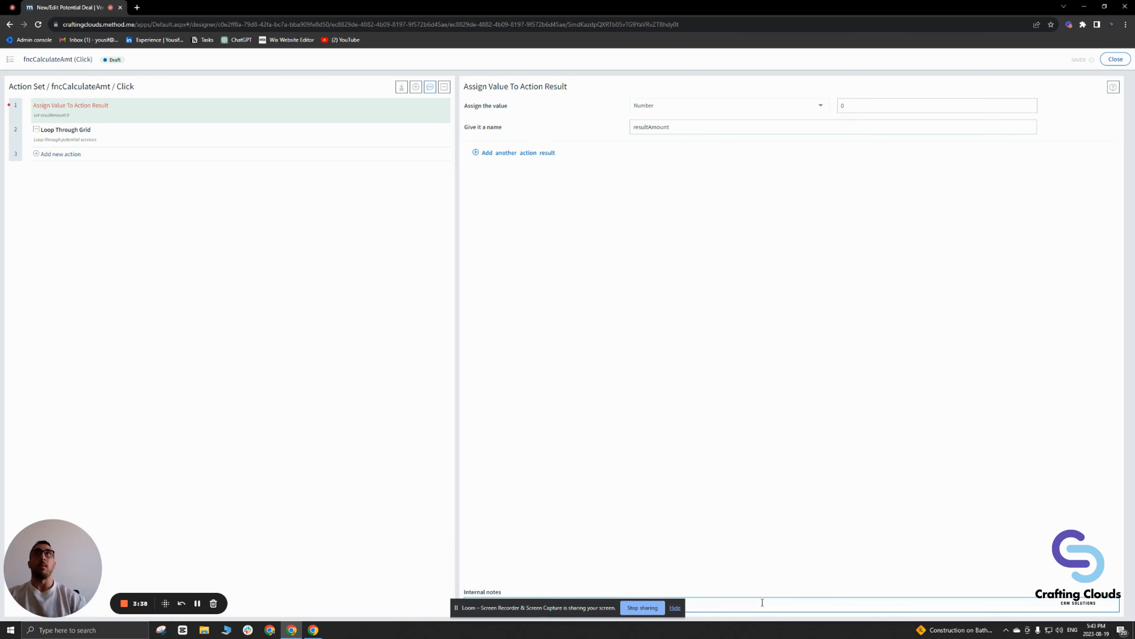
- Add a Math Functions action inside the Loop Through Grid action and set its function to Add
left_click(84, 129)
mouse_move(400, 142)
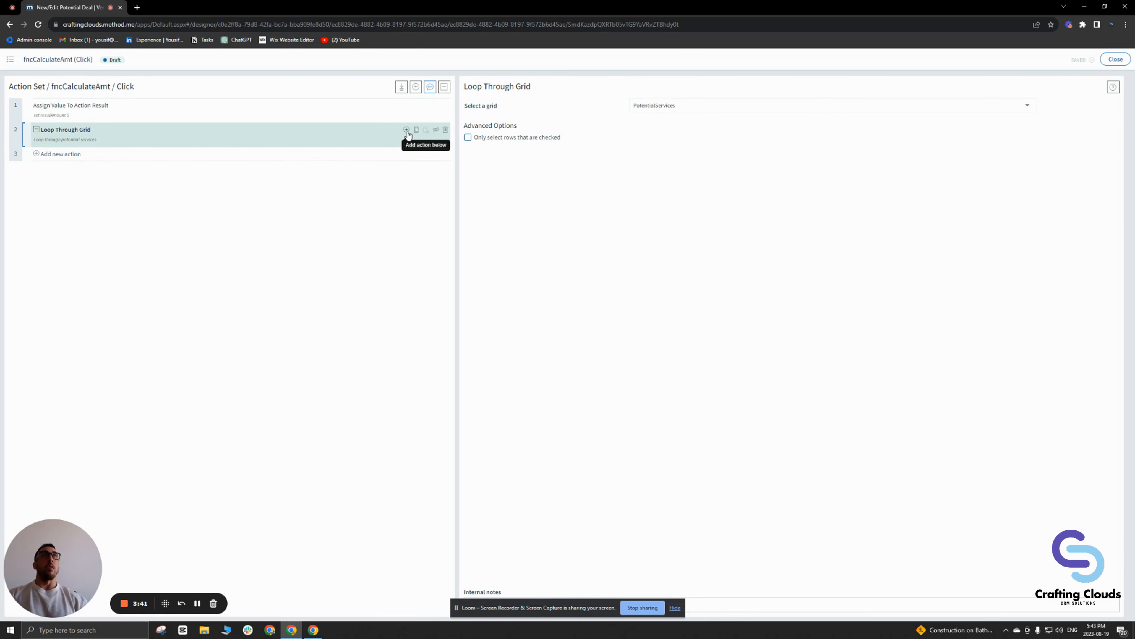
left_click(407, 130)
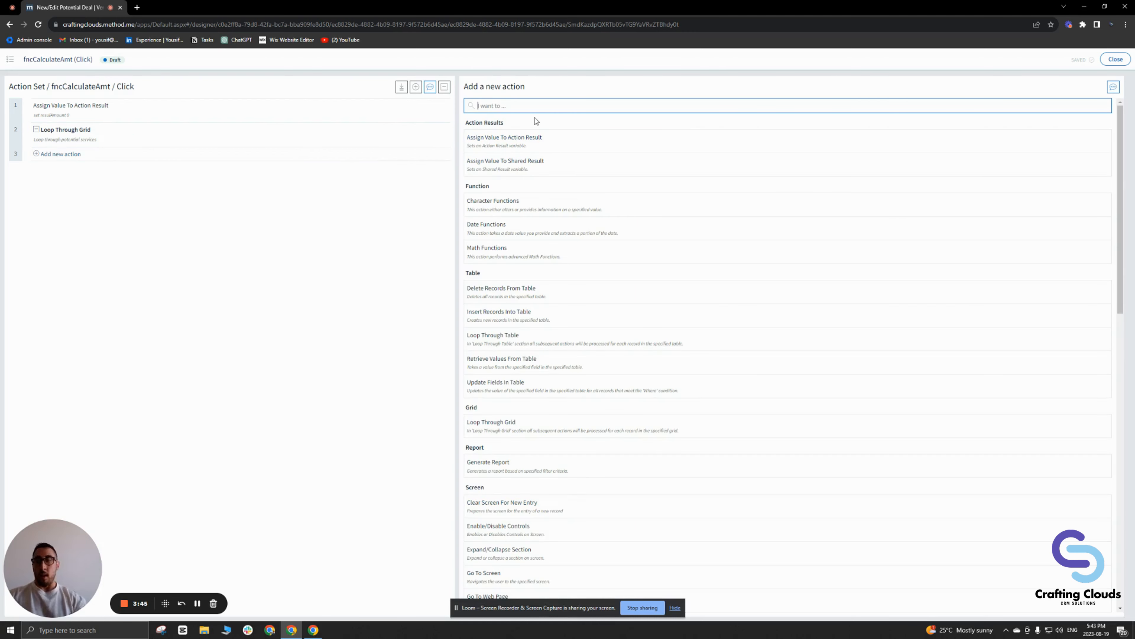
type("math")
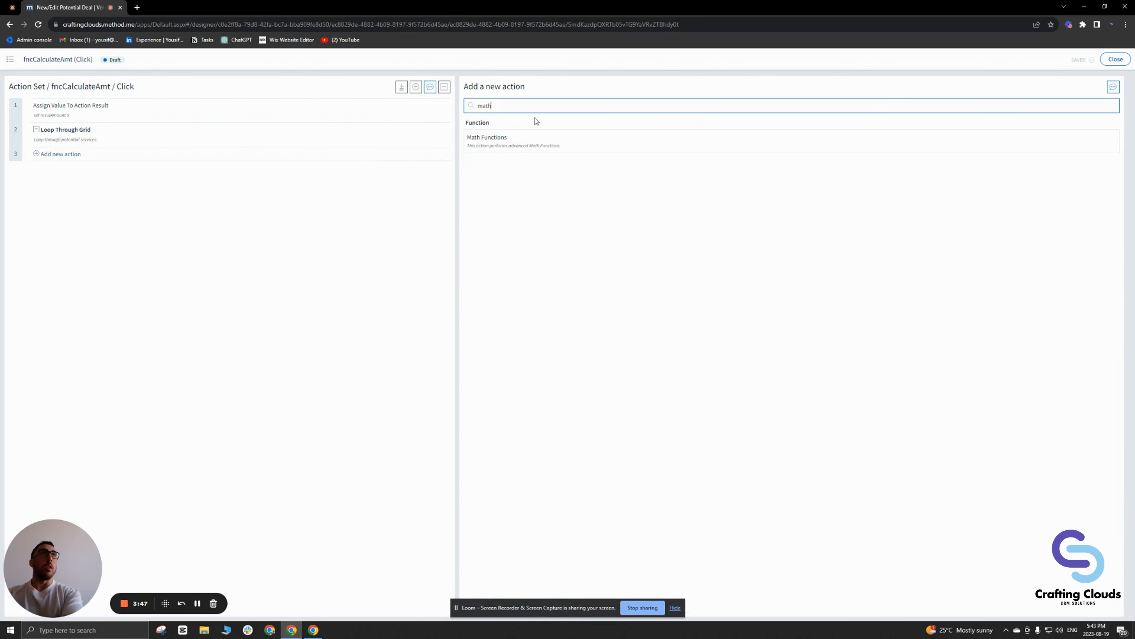
left_click(531, 142)
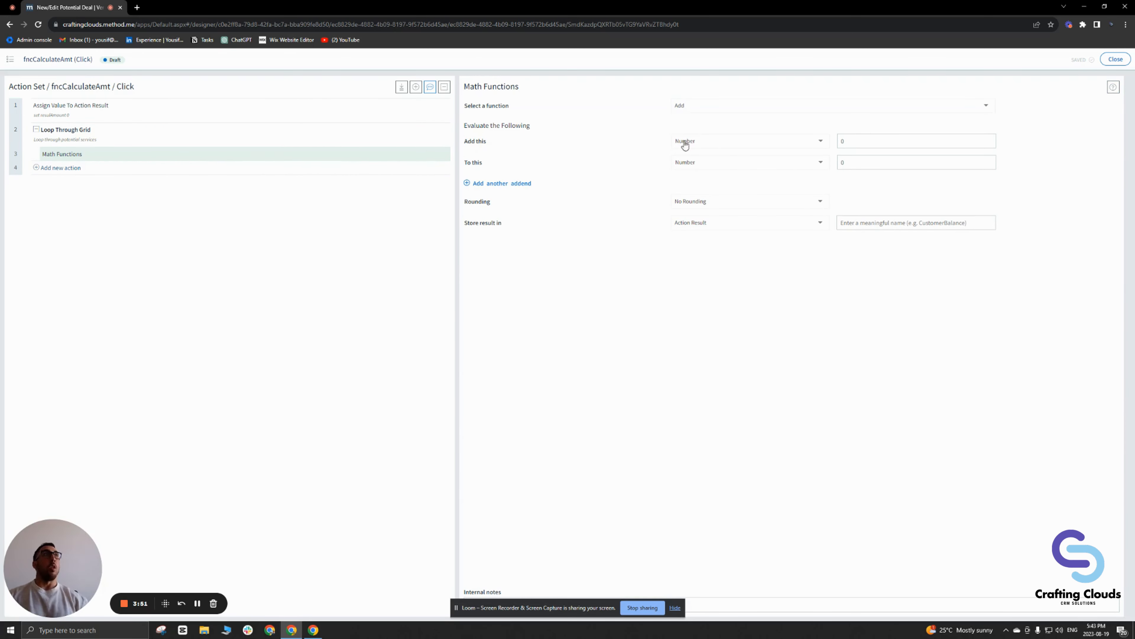
left_click(722, 107)
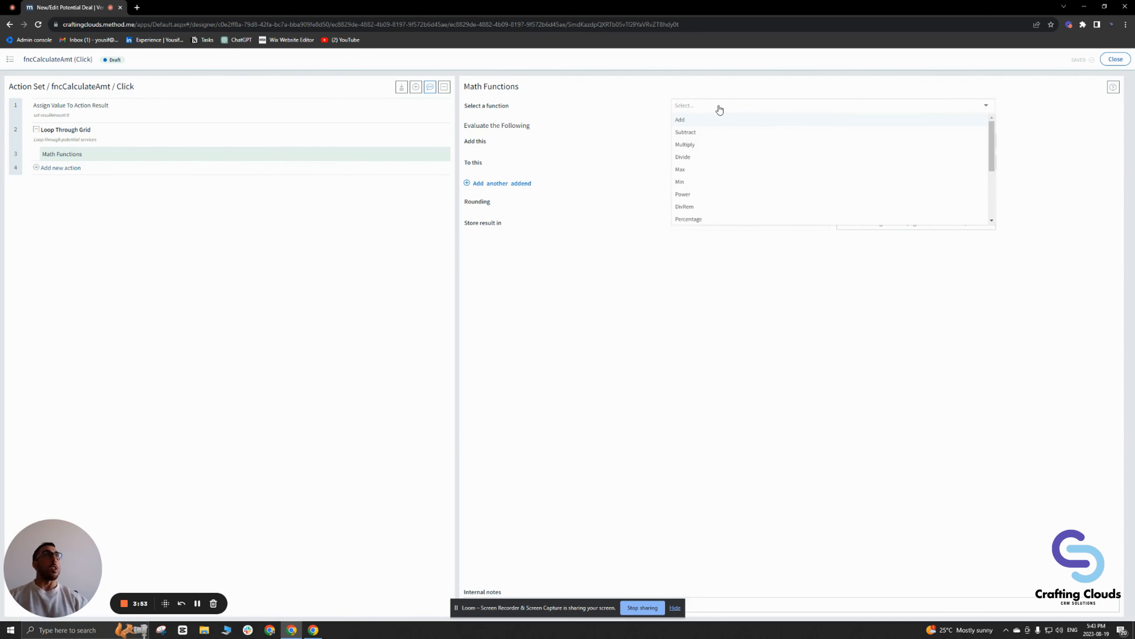
left_click(717, 119)
left_click(732, 105)
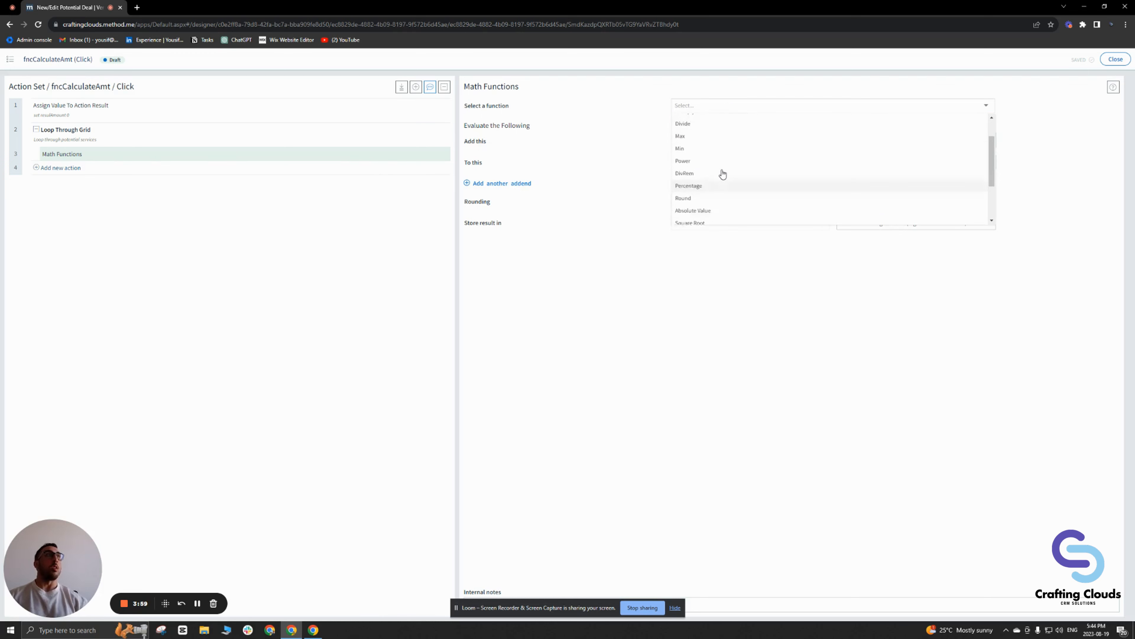
left_click(684, 119)
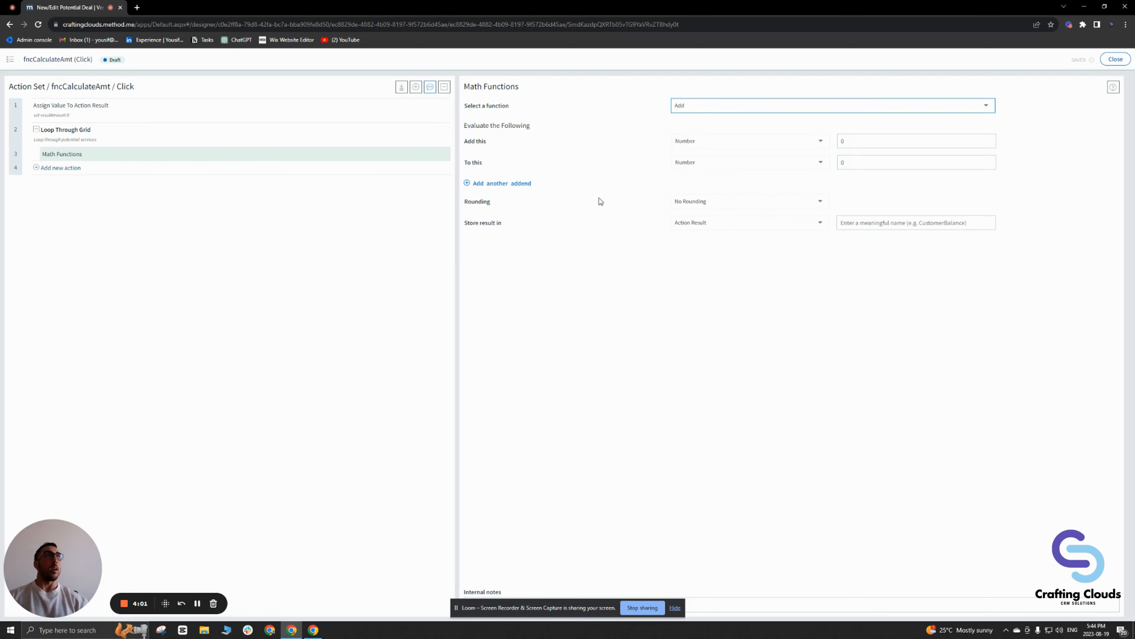
- Move the Math Functions action out of the loop, above Loop Through Grid, and examine the values available for Add this
left_click(715, 143)
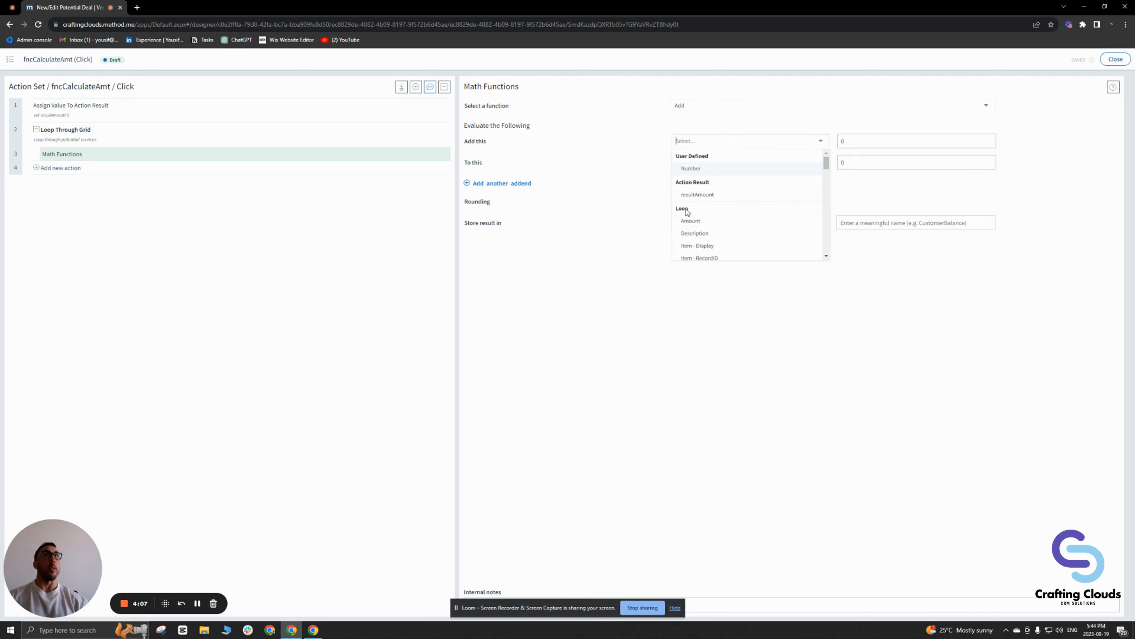
left_click(78, 140)
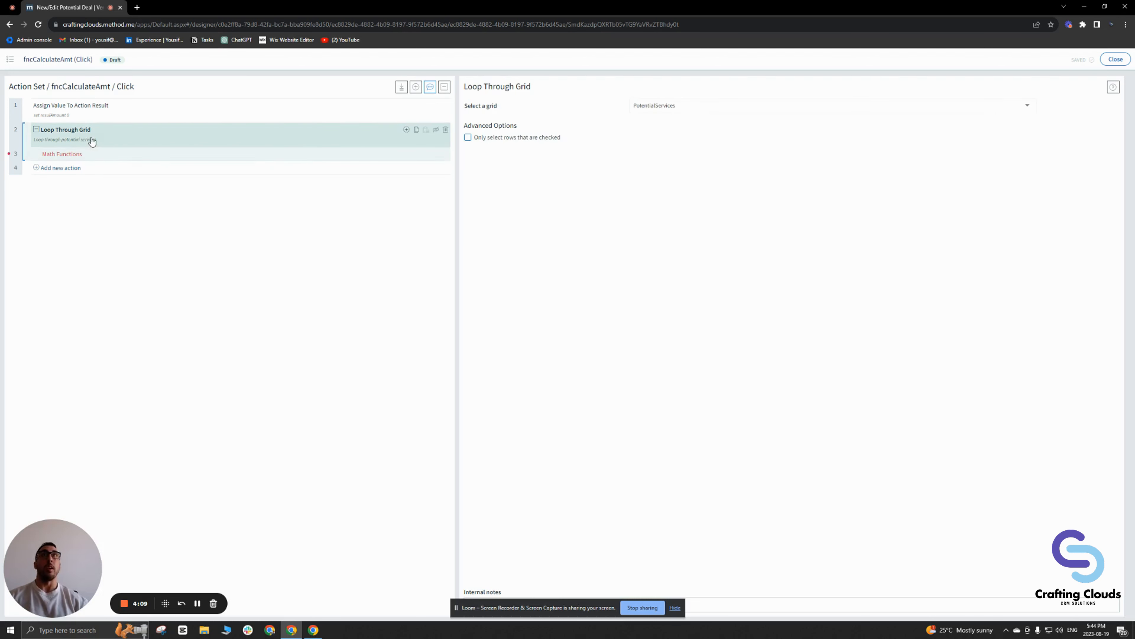
left_click(92, 160)
left_click_drag(16, 160, 89, 132)
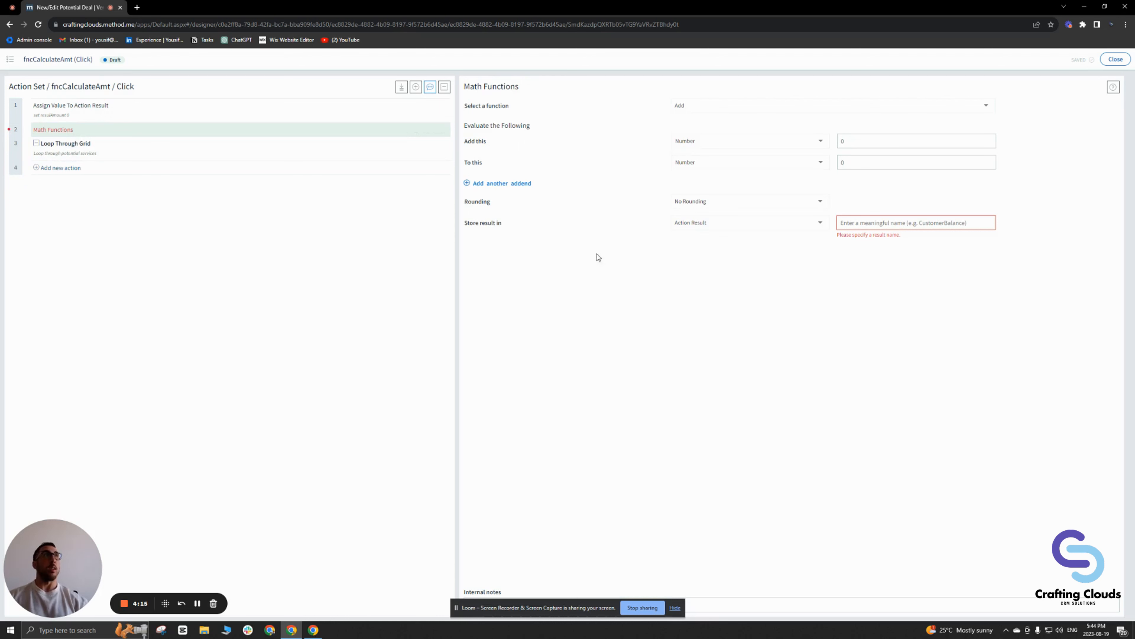
left_click(108, 111)
left_click(137, 129)
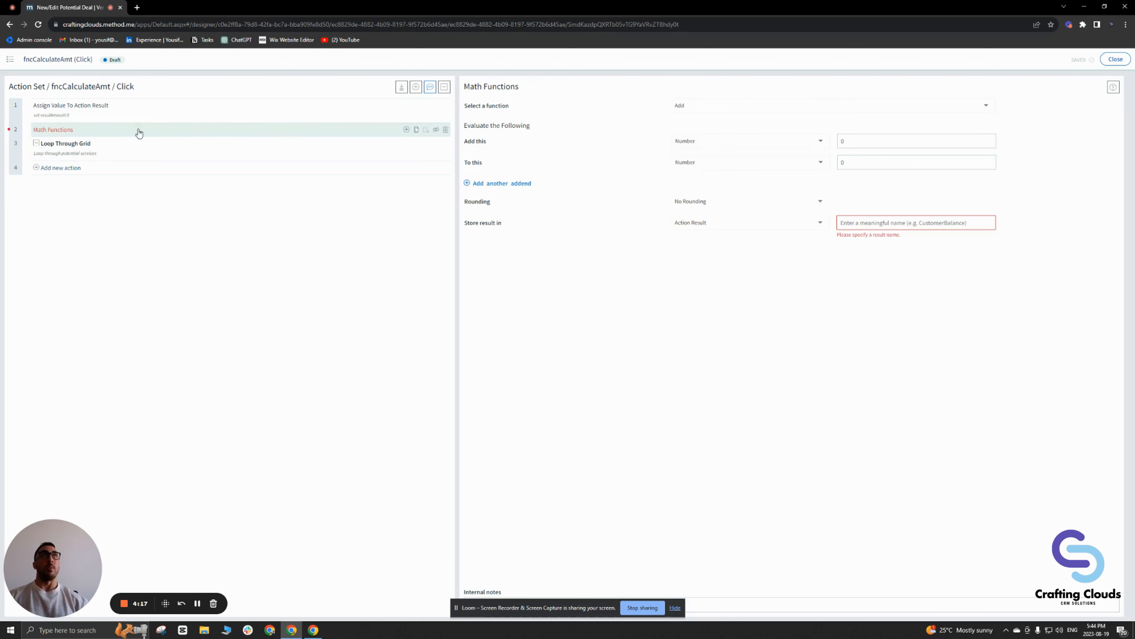
left_click(717, 142)
scroll(730, 203, "down", 10)
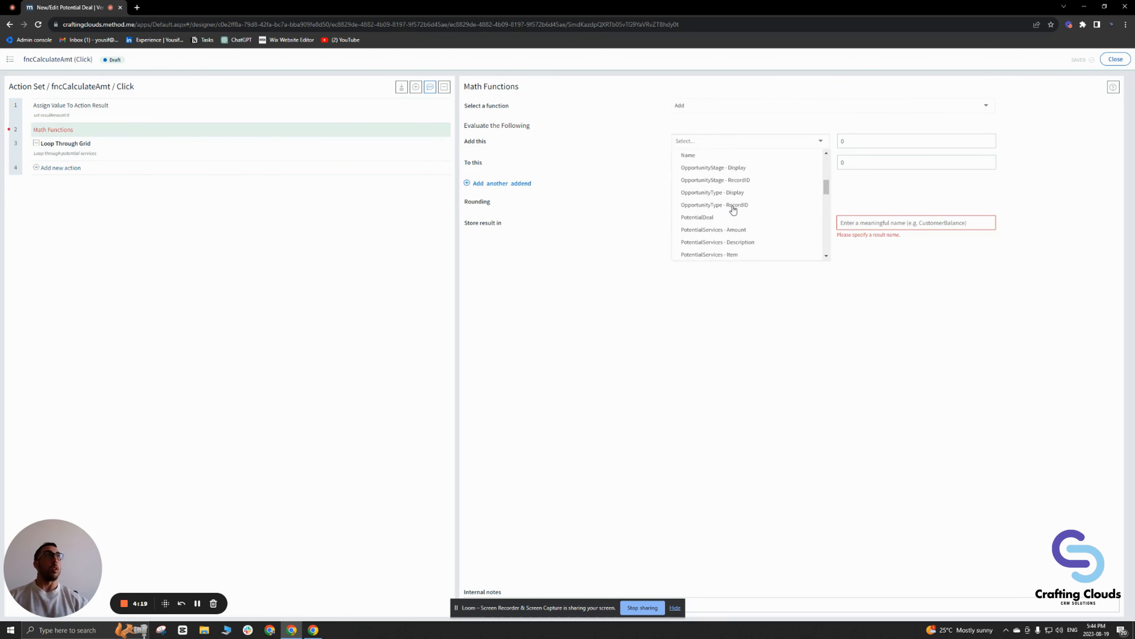
scroll(733, 210, "up", 10)
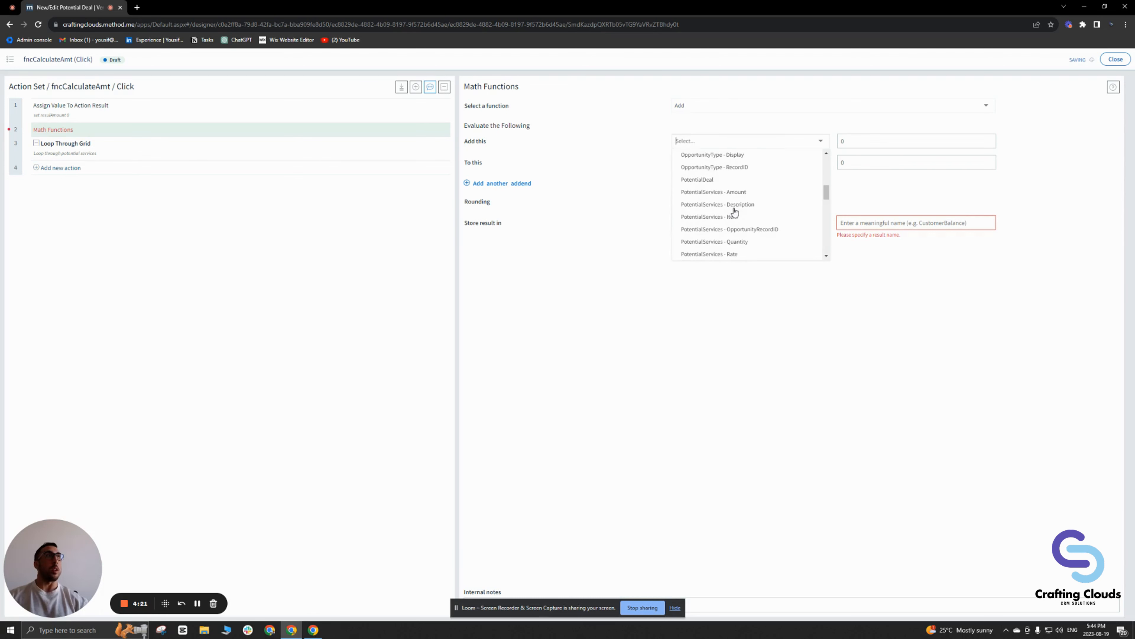
scroll(734, 212, "up", 1)
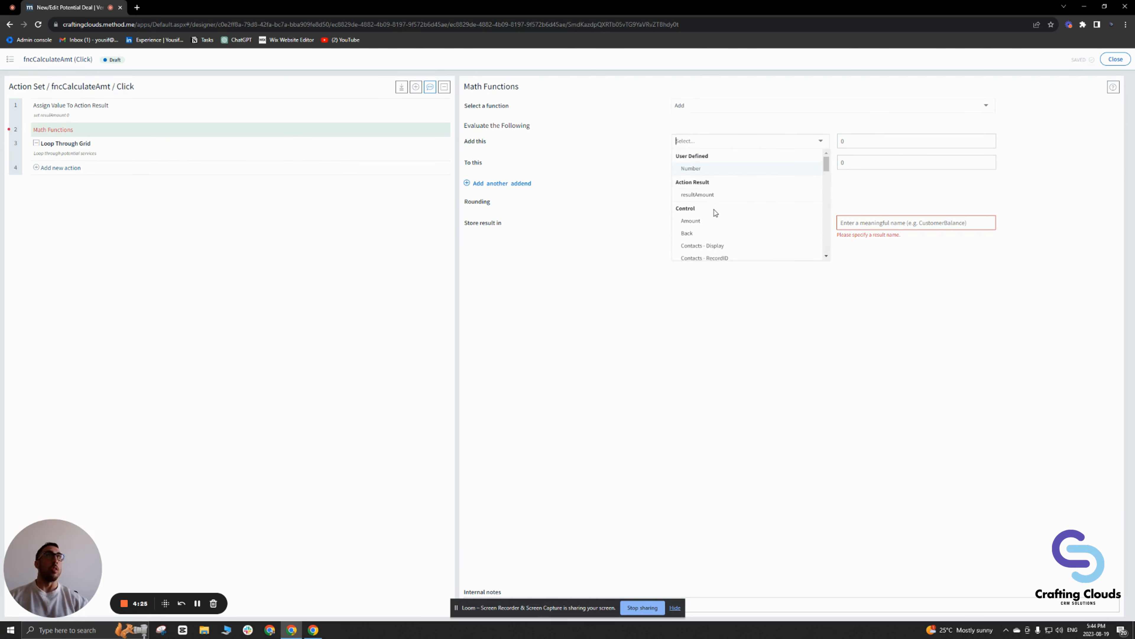
- Move the Math Functions action back inside the Loop Through Grid action and reopen its settings
left_click_drag(20, 133, 100, 152)
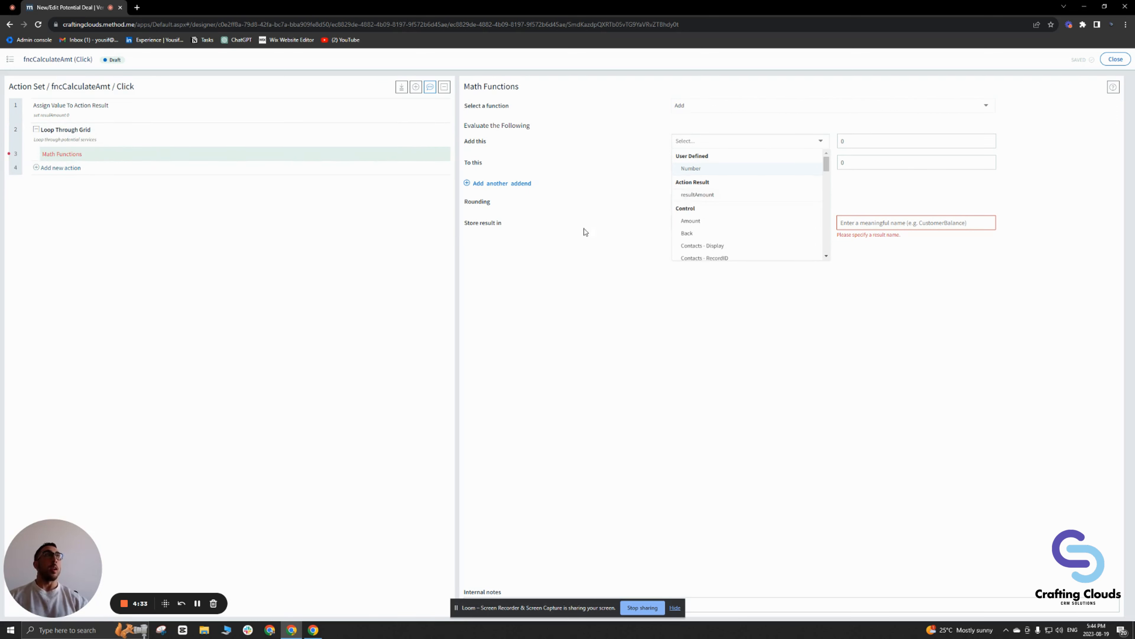
left_click(243, 144)
left_click(200, 156)
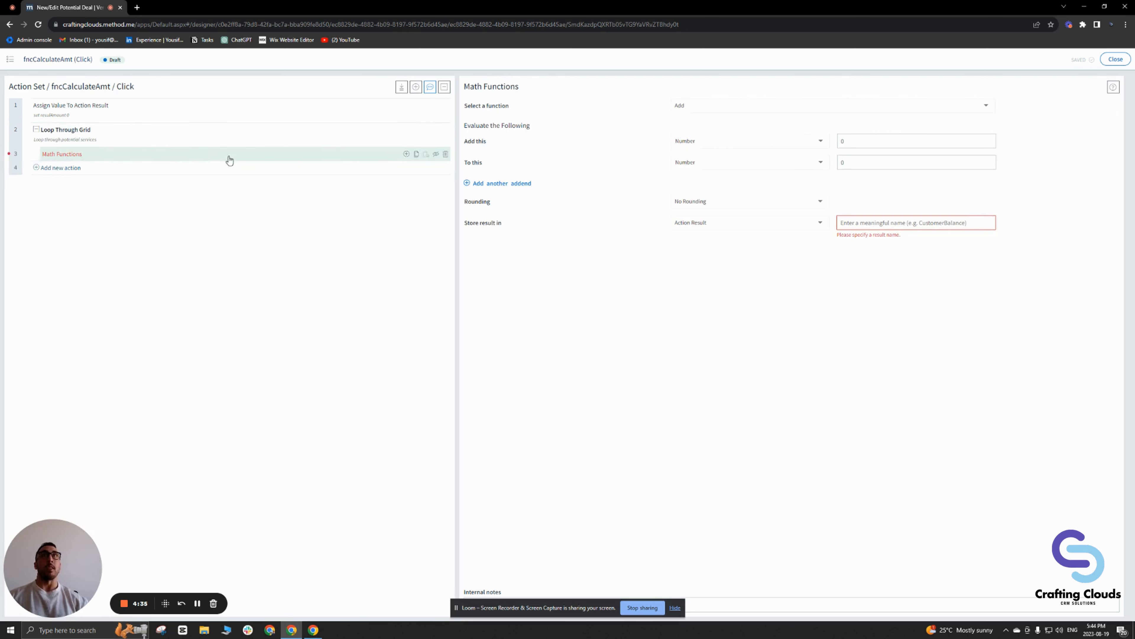
- Set the Math Functions action to add the loop's Amount value to the resultAmount action result
left_click(694, 142)
scroll(692, 224, "down", 3)
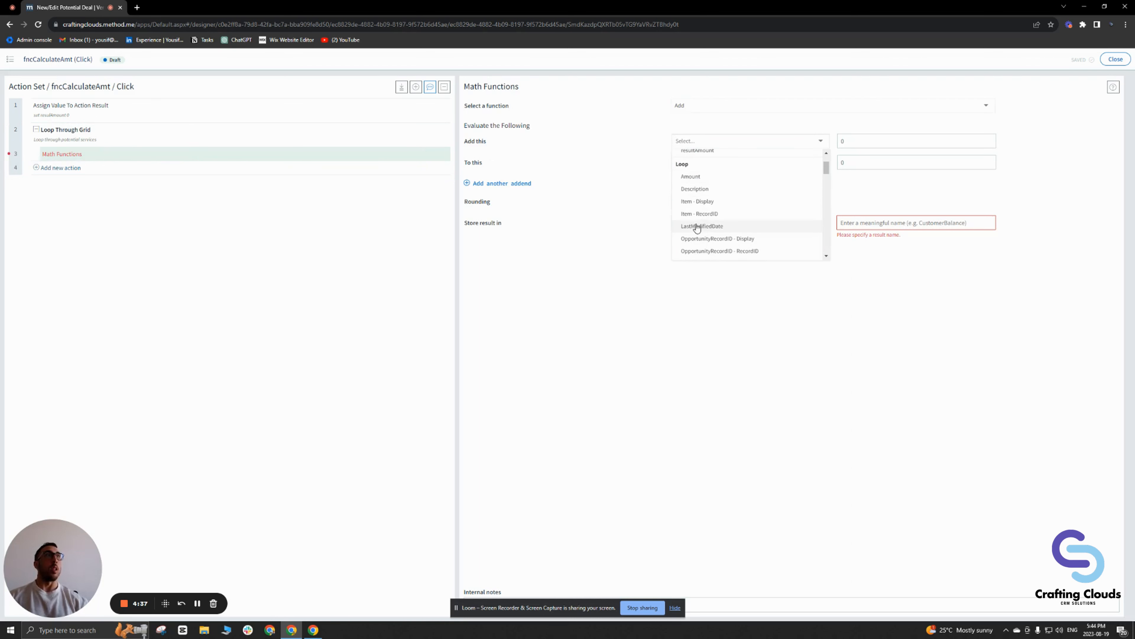
scroll(698, 193, "up", 3)
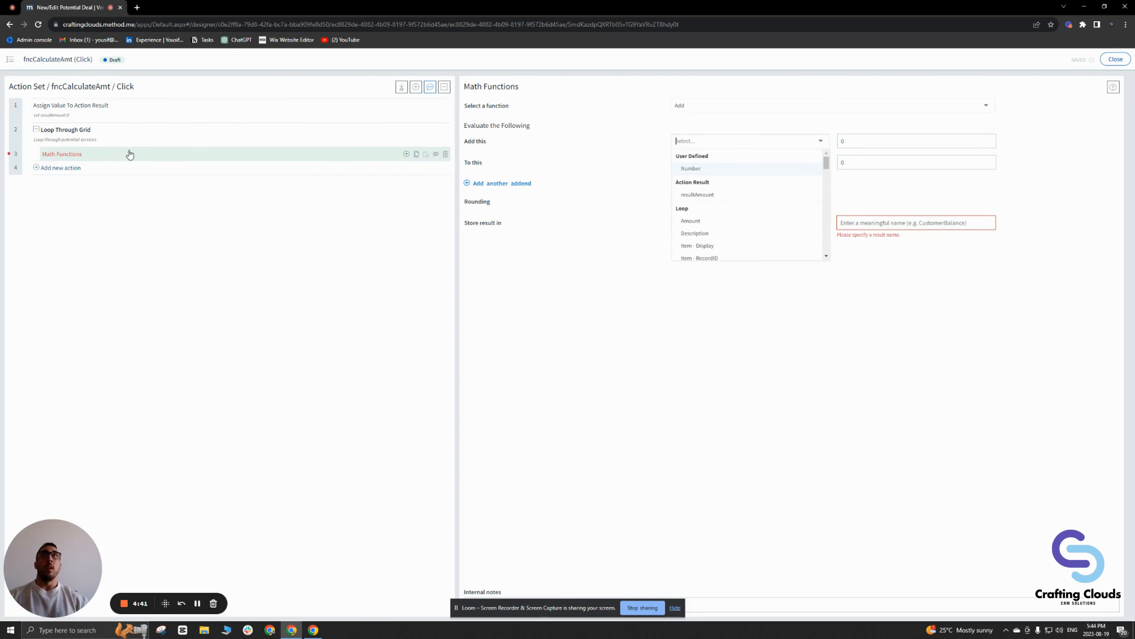
scroll(715, 217, "down", 1)
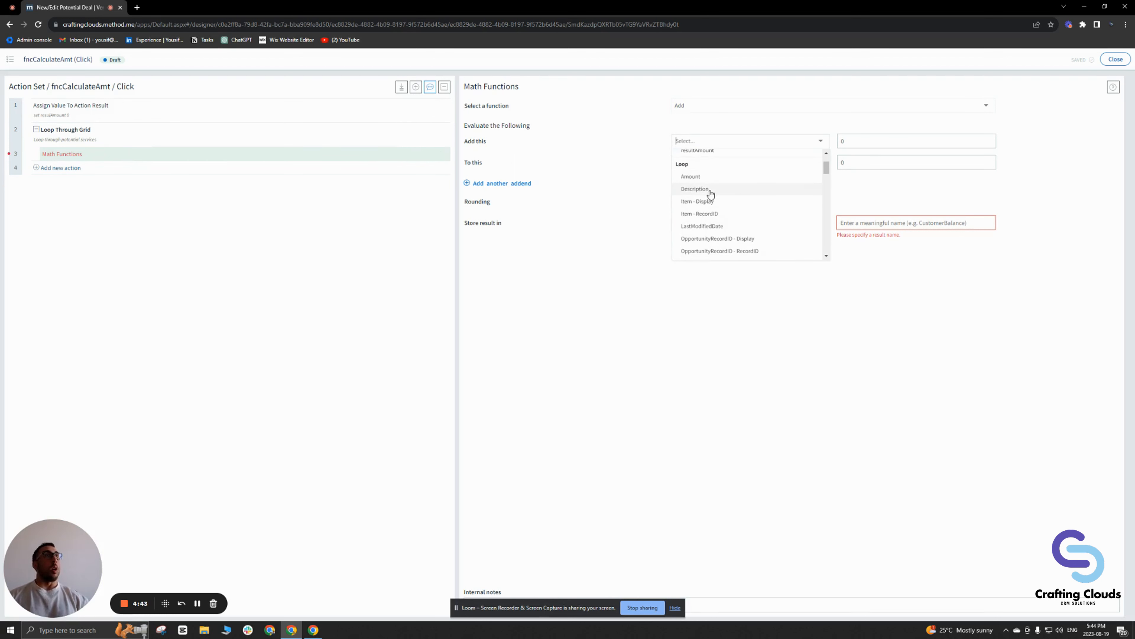
left_click(713, 179)
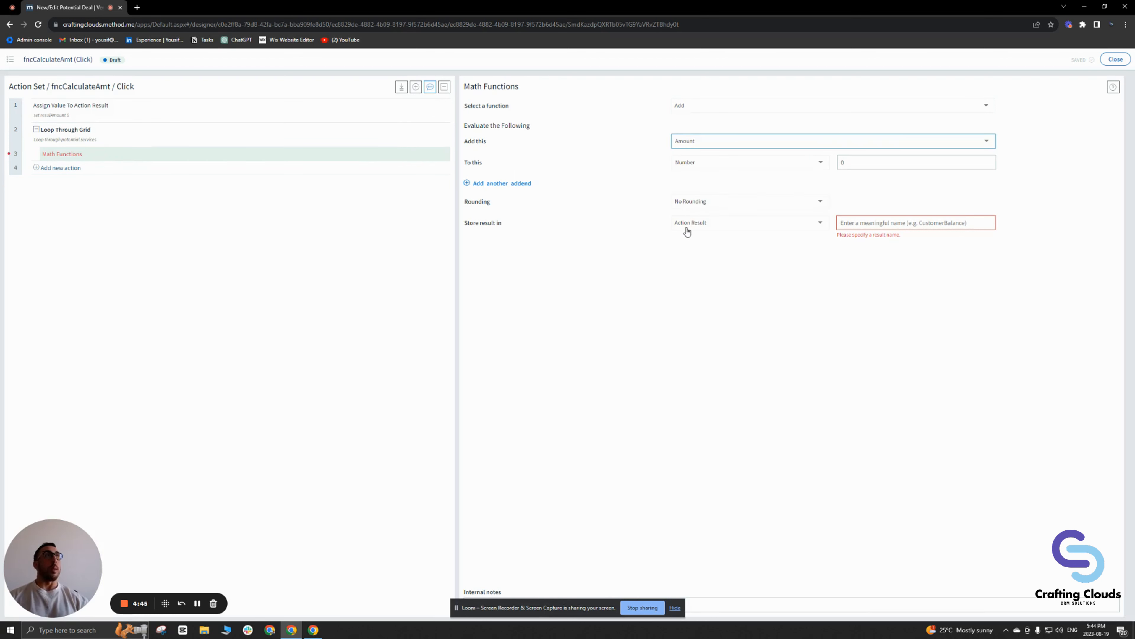
left_click(748, 162)
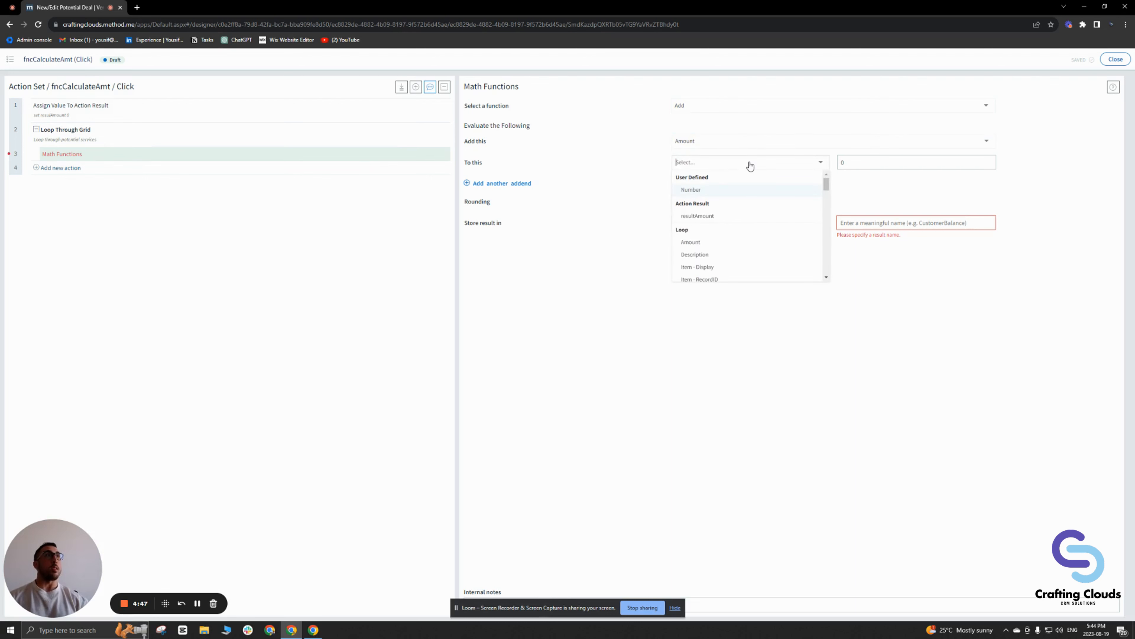
left_click(708, 217)
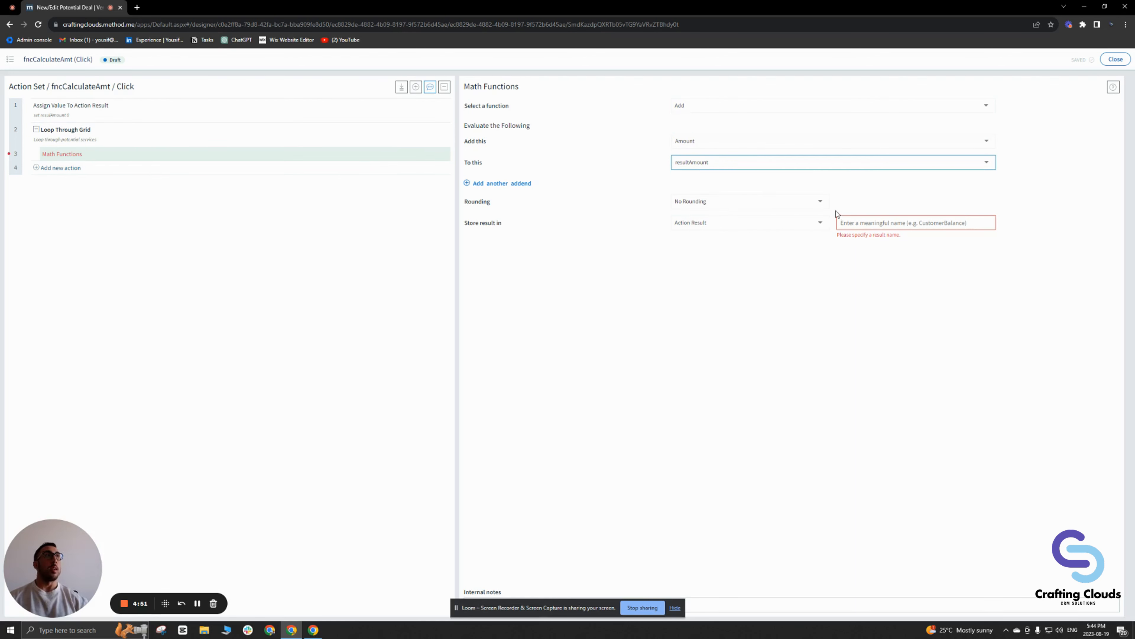
- Store the sum in the existing action result resultAmount
left_click(875, 223)
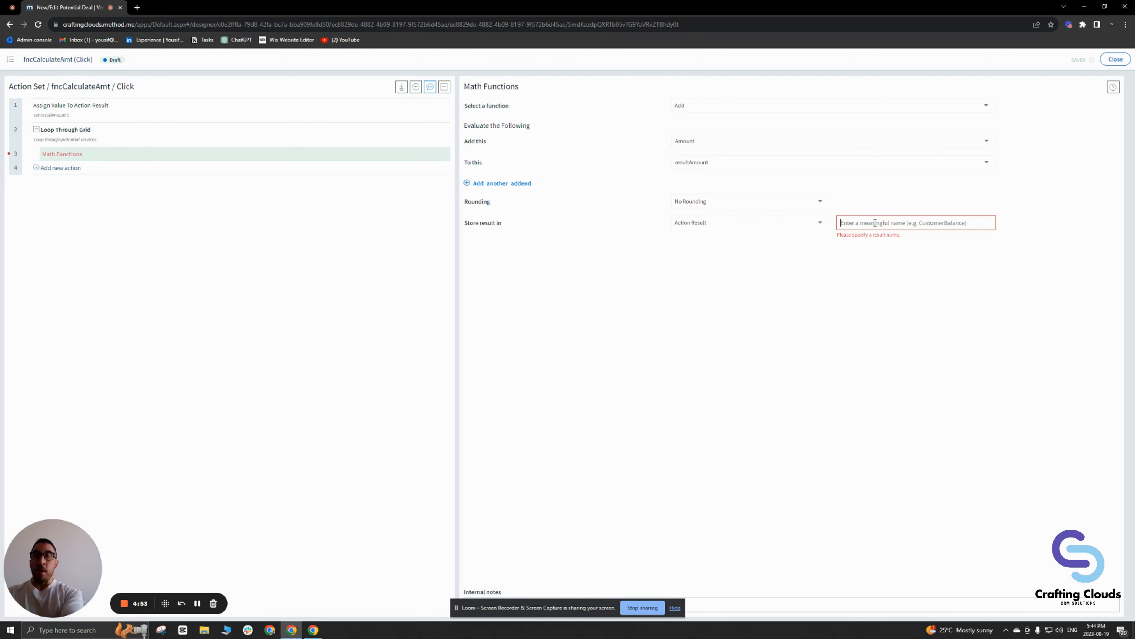
type("resultAmoun")
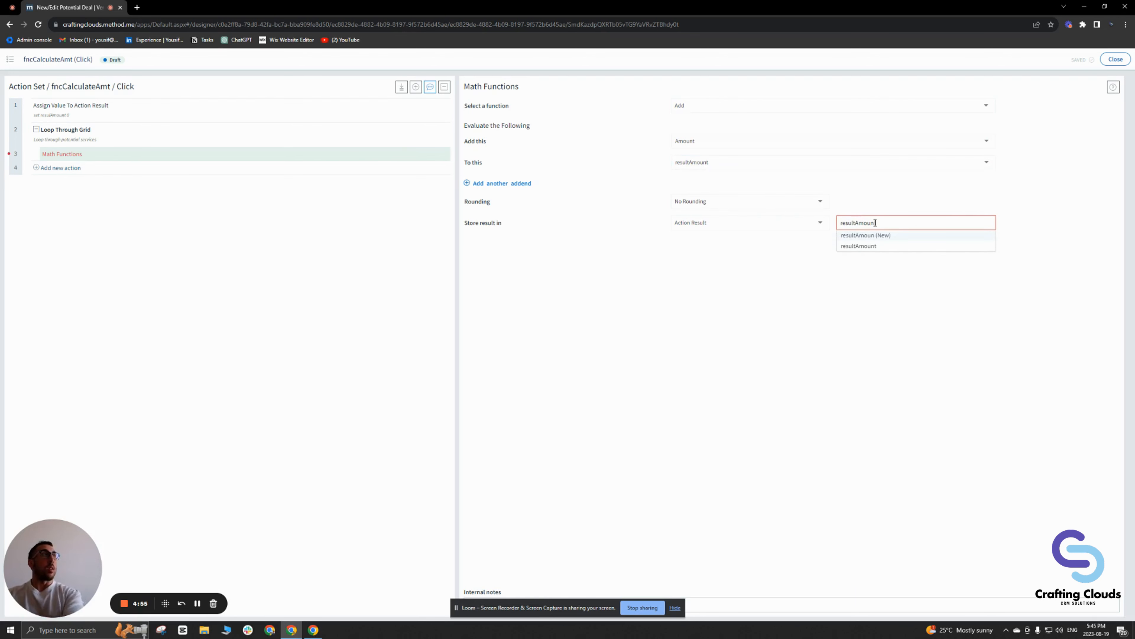
type("t")
left_click(861, 234)
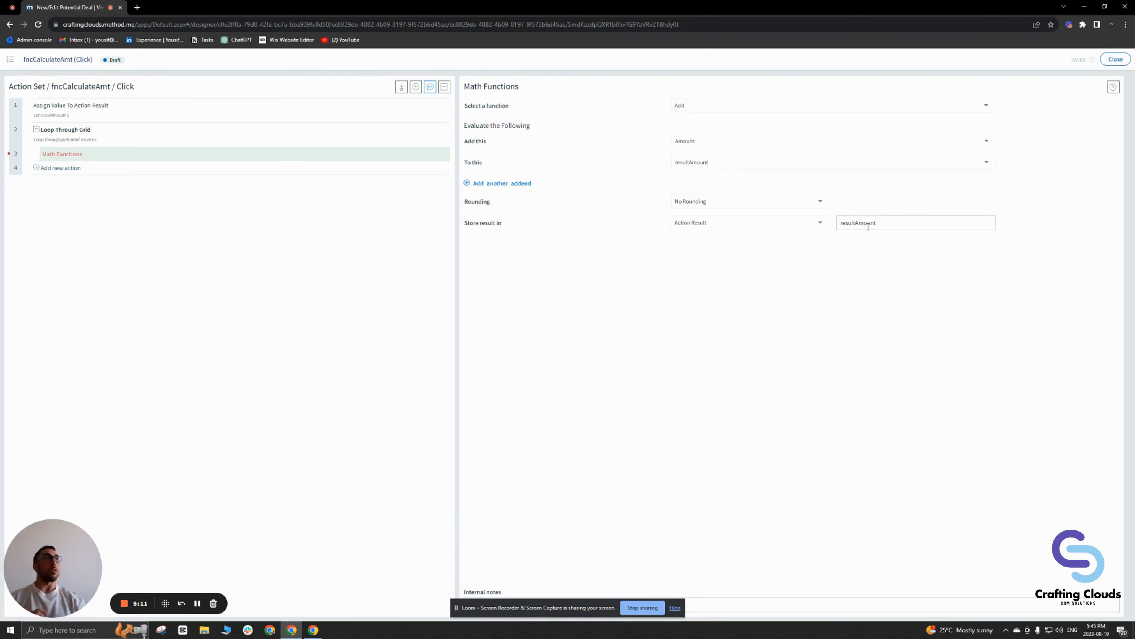
left_click_drag(877, 223, 829, 228)
left_click(860, 258)
left_click(836, 283)
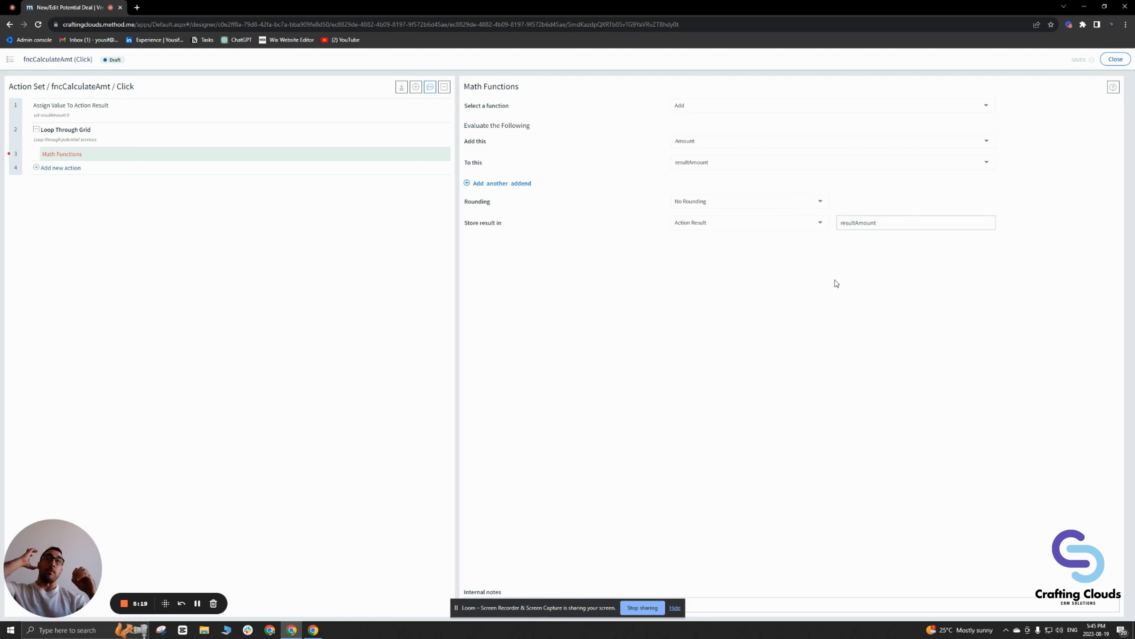
left_click_drag(881, 222, 827, 226)
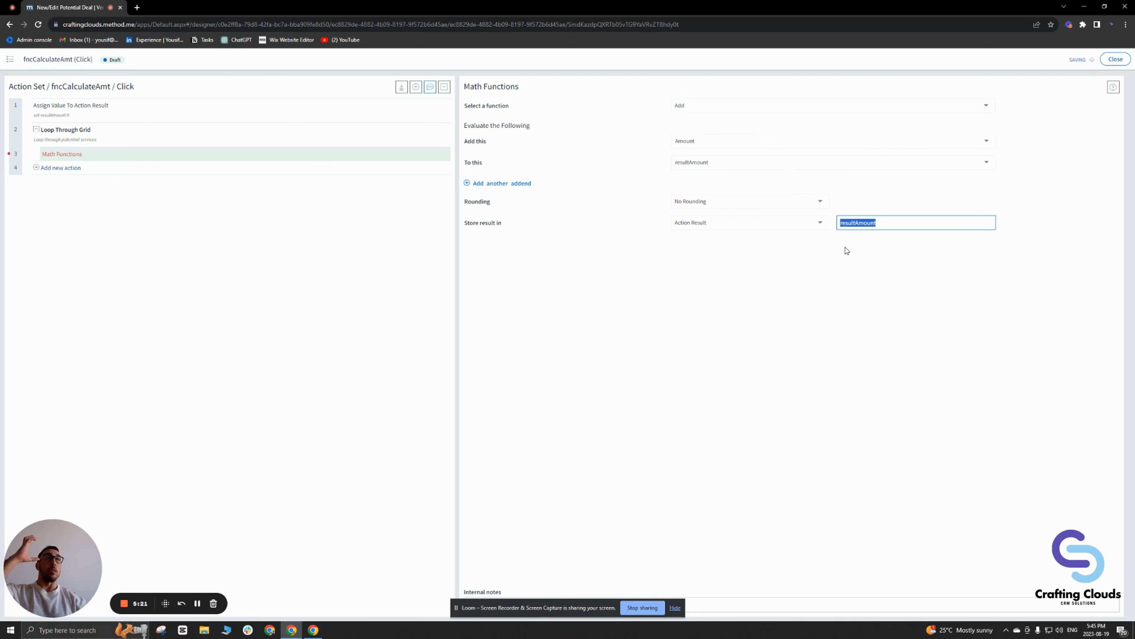
left_click(700, 143)
left_click(700, 143)
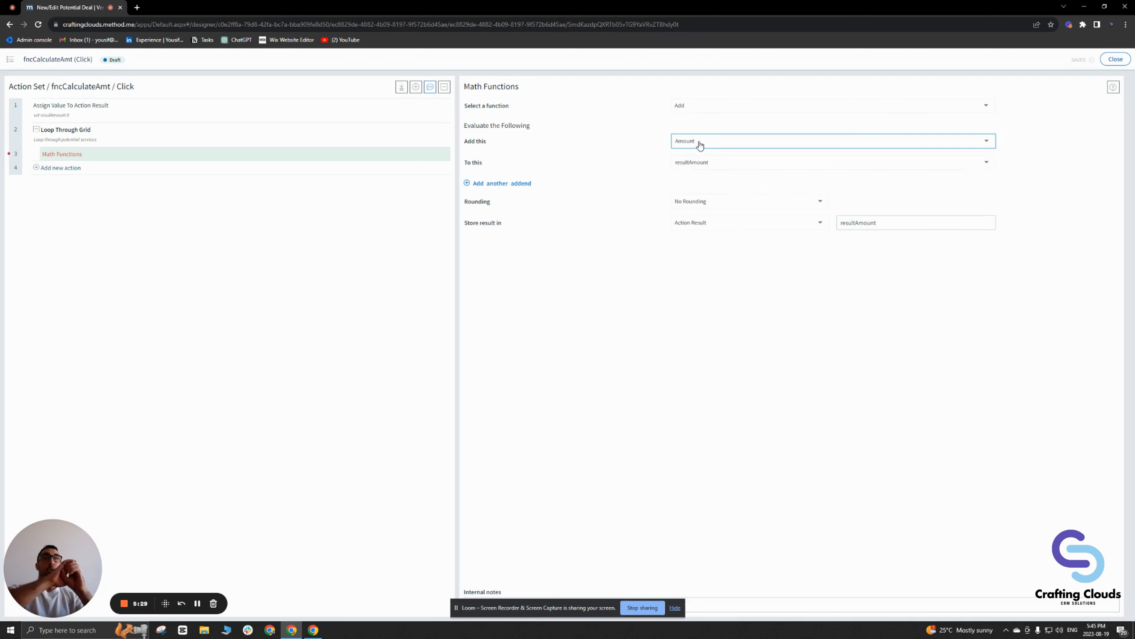
left_click_drag(893, 223, 812, 221)
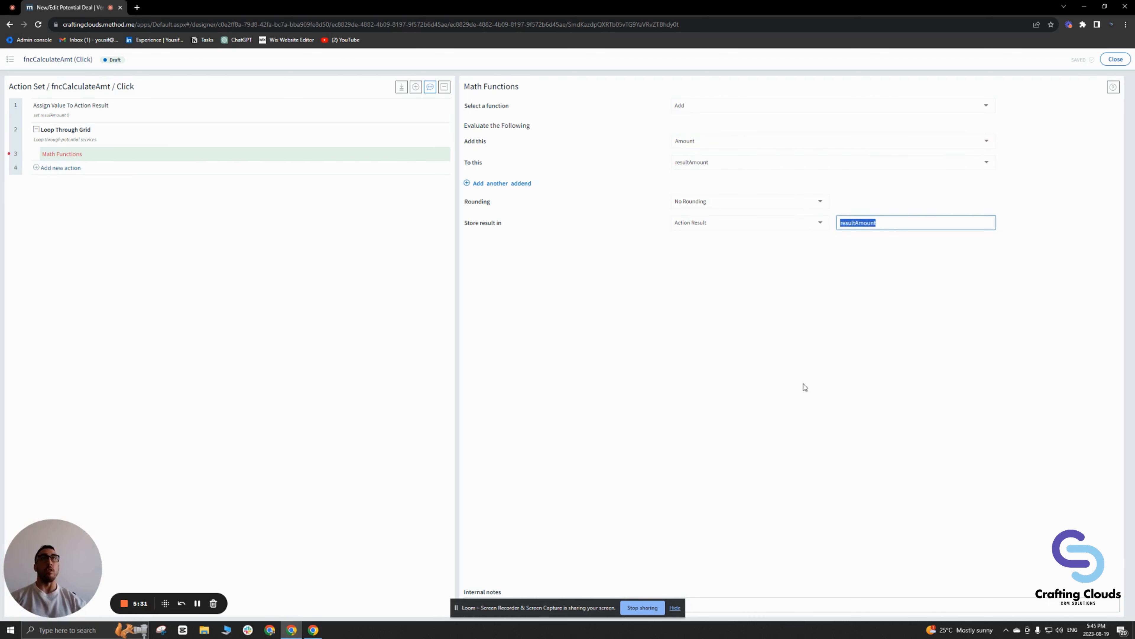
- Give the Math Functions action the internal note "Add Potential Service Amounts"
left_click(783, 604)
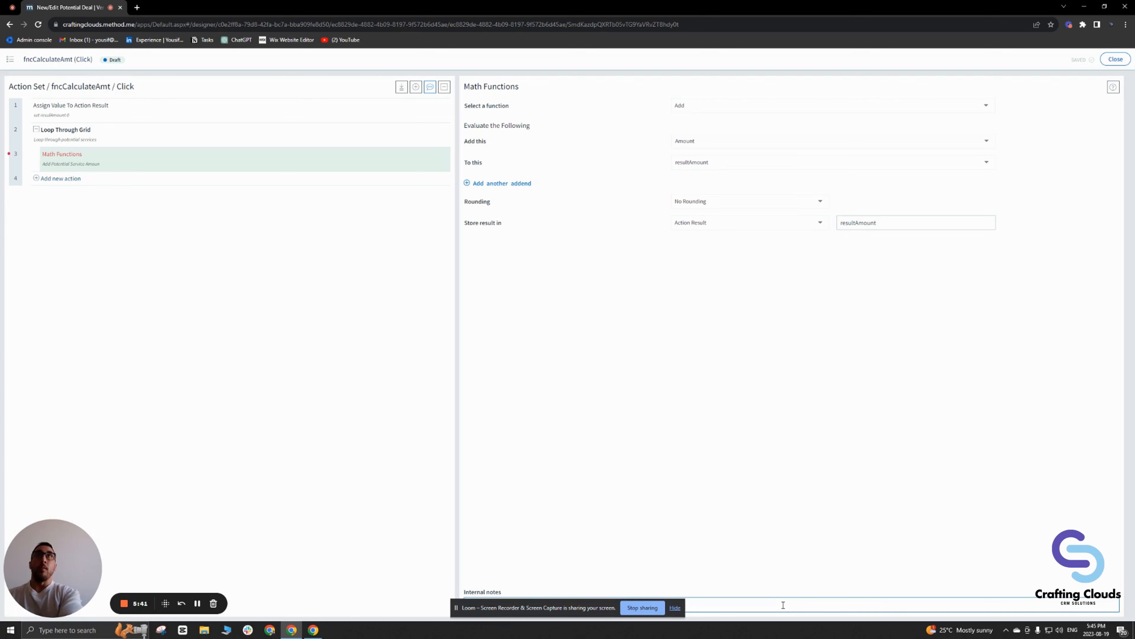
left_click(127, 139)
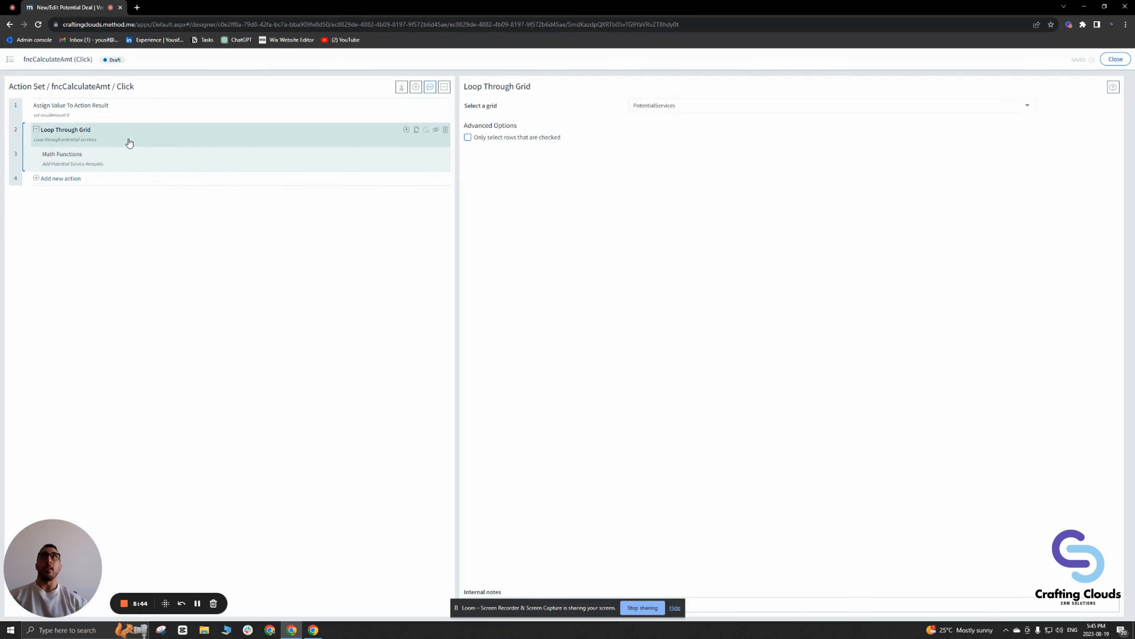
- Add an Update Controls On Screen action after the loop, at the end of the action set
left_click(65, 181)
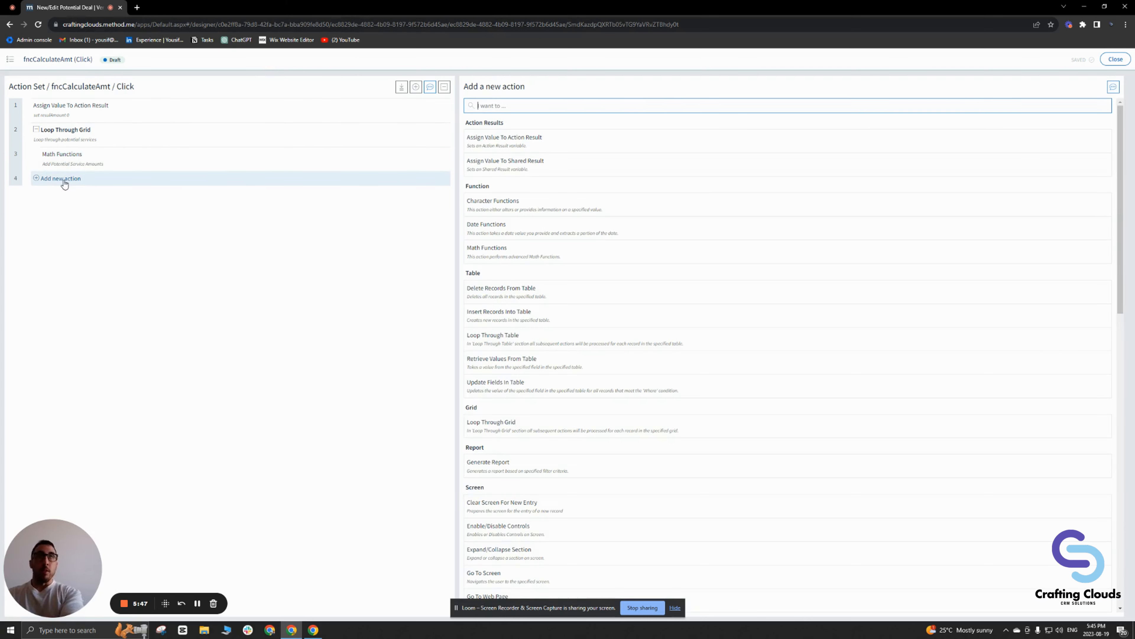
type("updas")
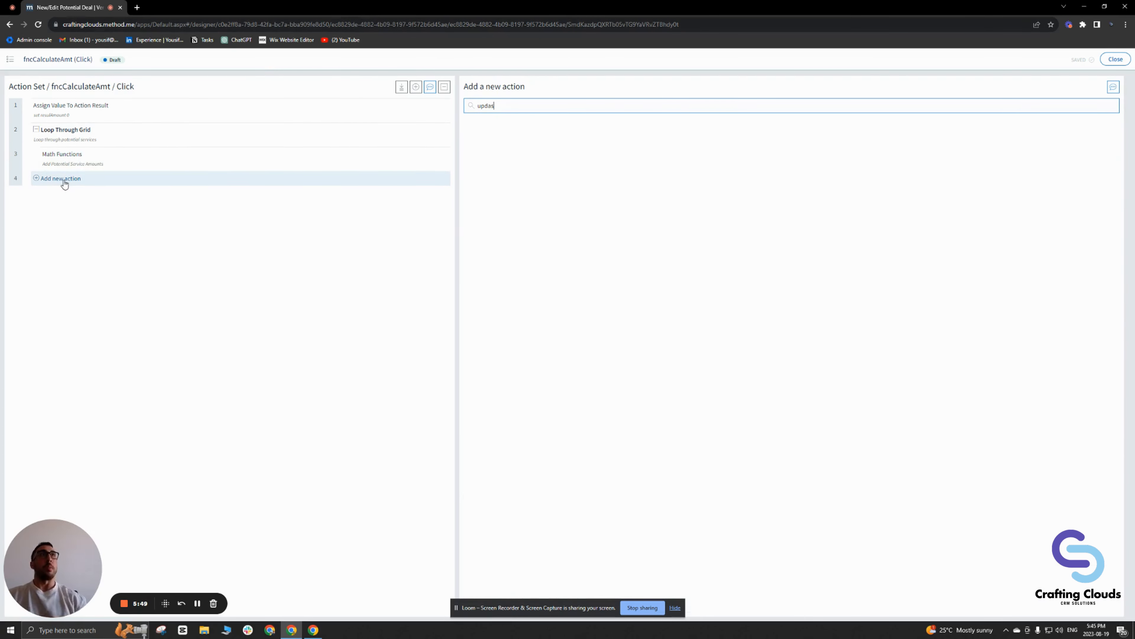
key("BackSpace")
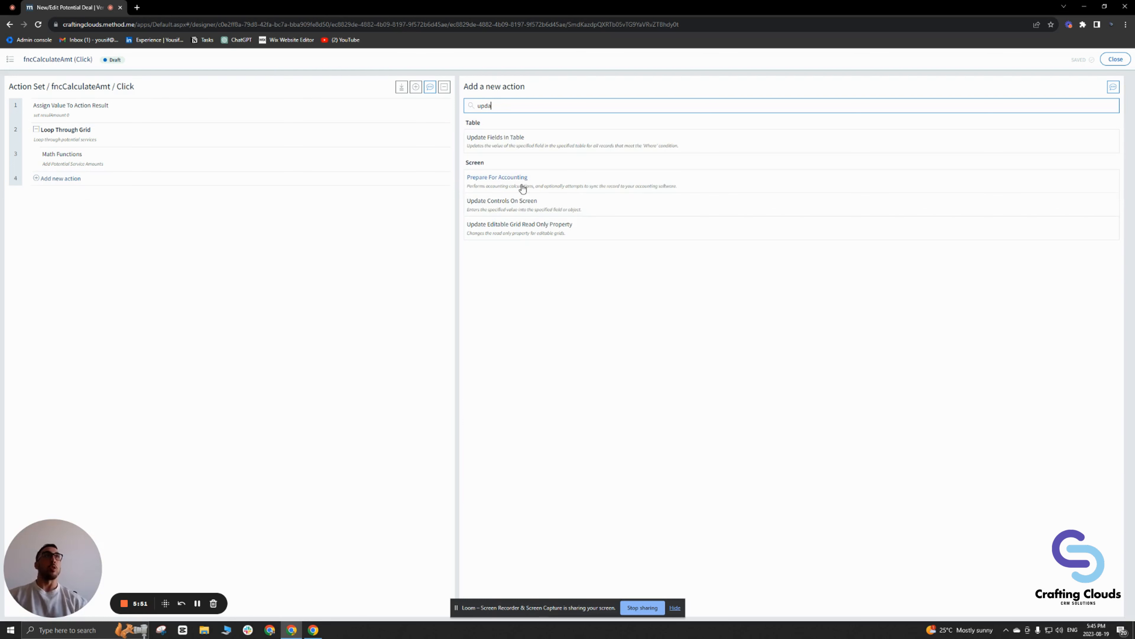
left_click(526, 203)
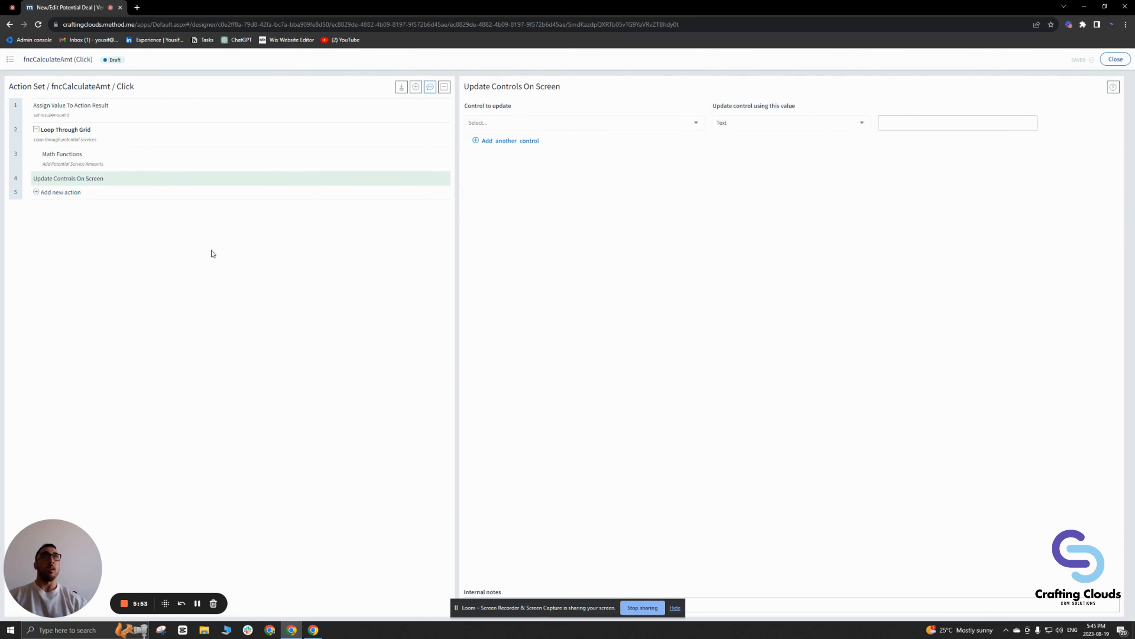
- Set the Update Controls On Screen action to update the Amount text input using the resultAmount action result
left_click(543, 126)
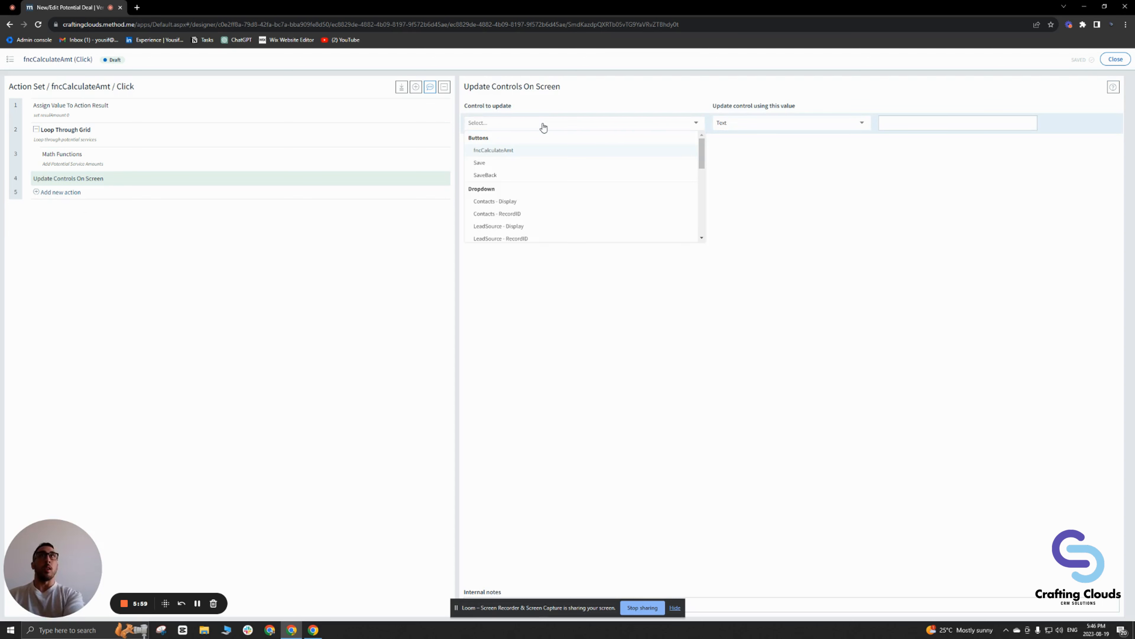
type("am")
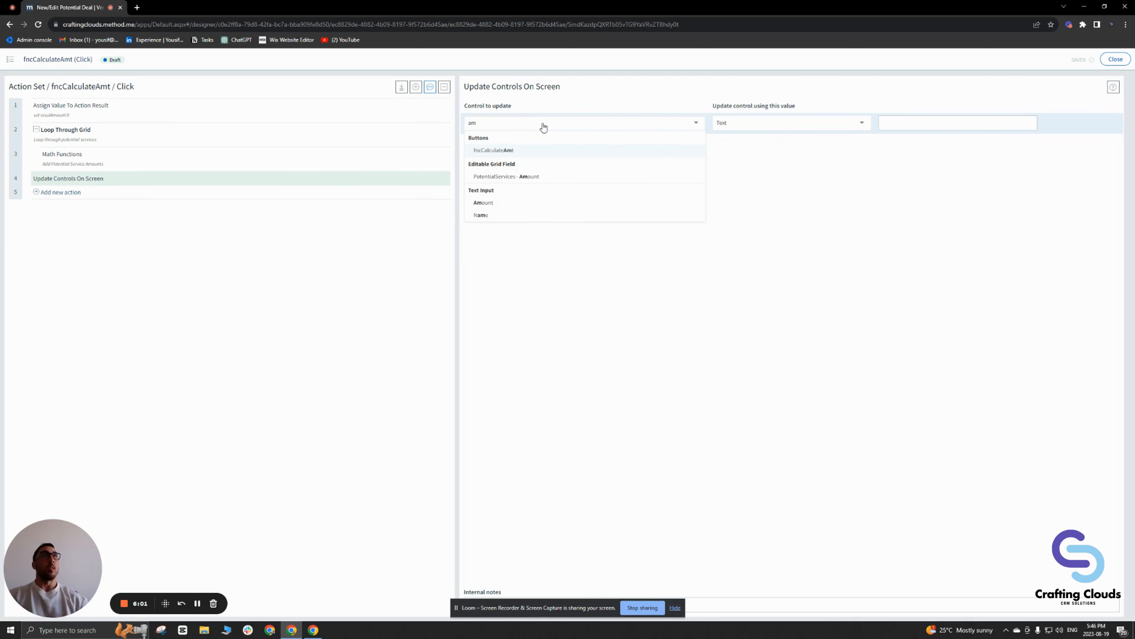
left_click(492, 204)
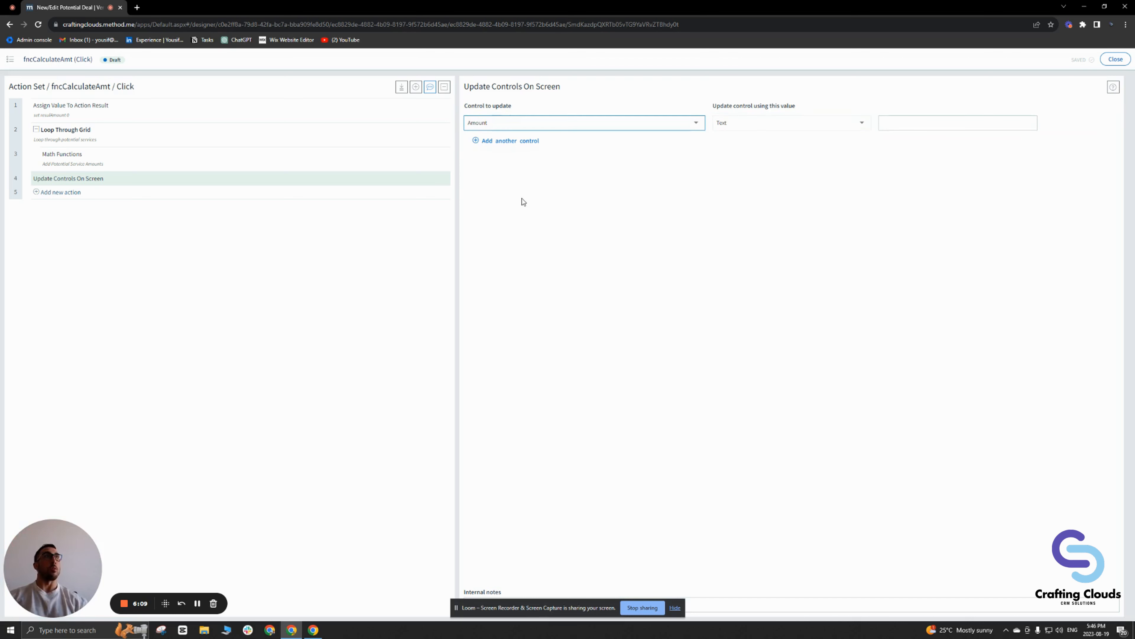
left_click(797, 122)
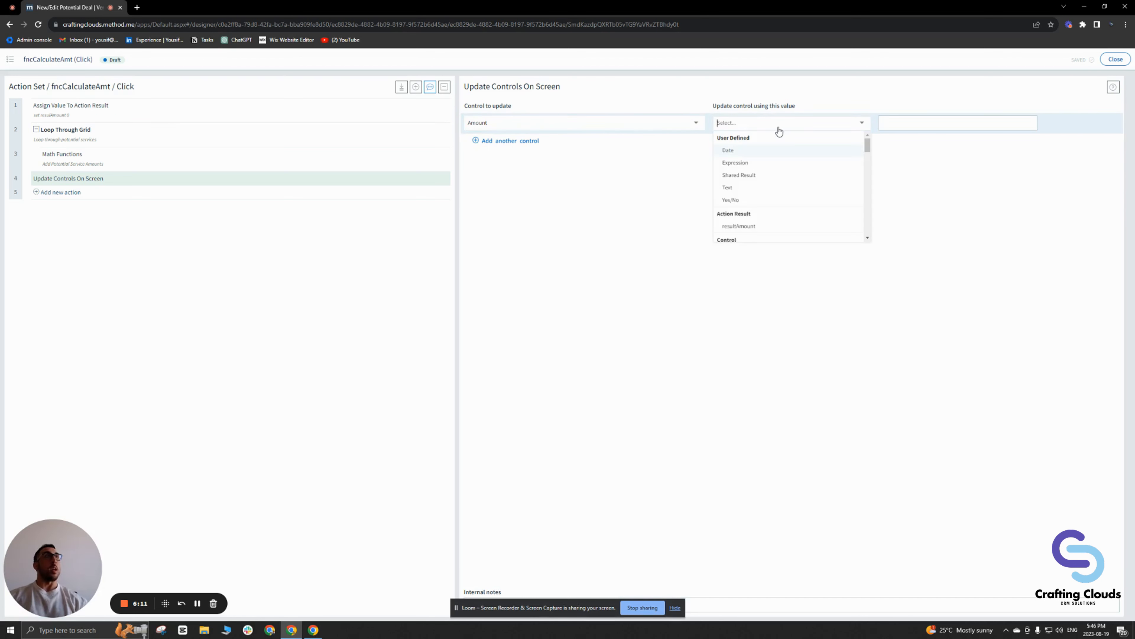
left_click(753, 226)
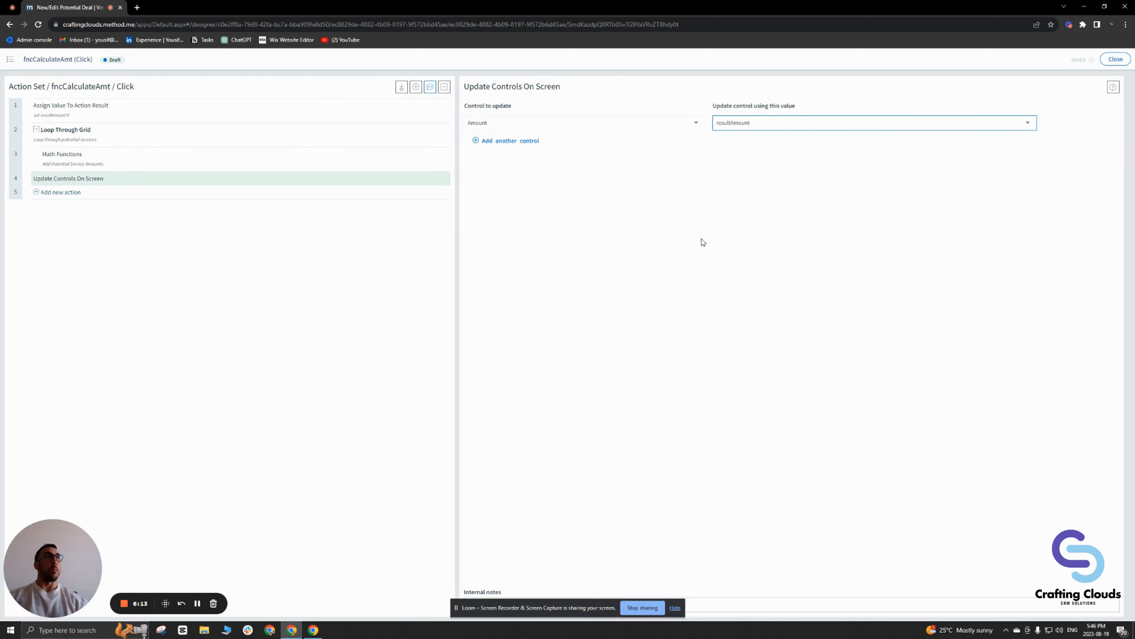
- Give the Update Controls On Screen action the internal note "Update the Amount on screen" and close the action set
left_click(776, 604)
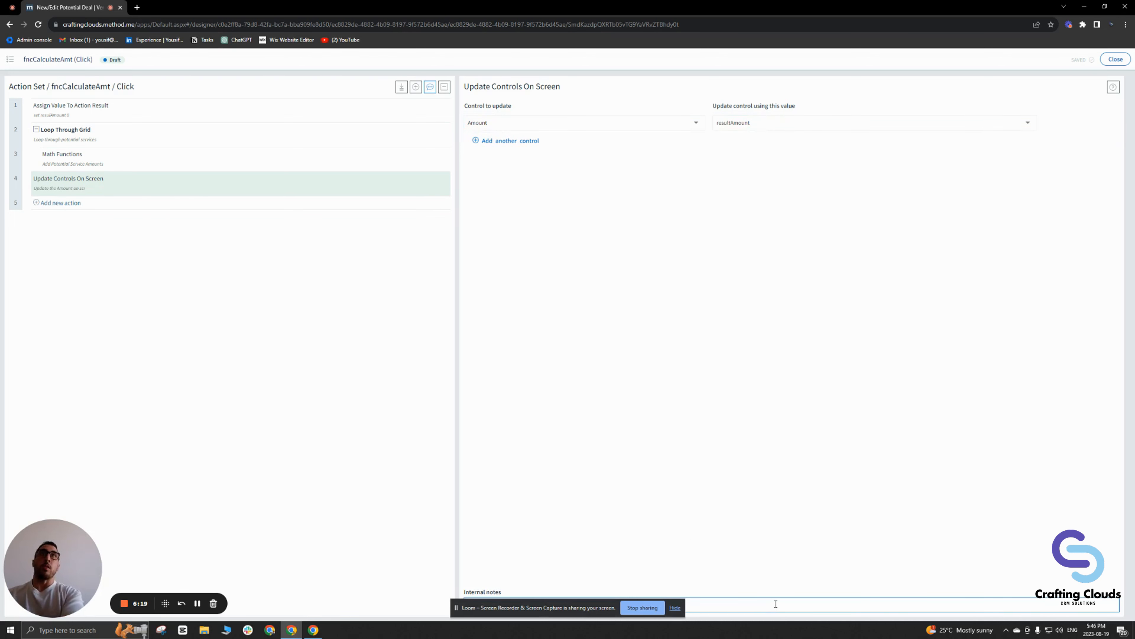
left_click(259, 348)
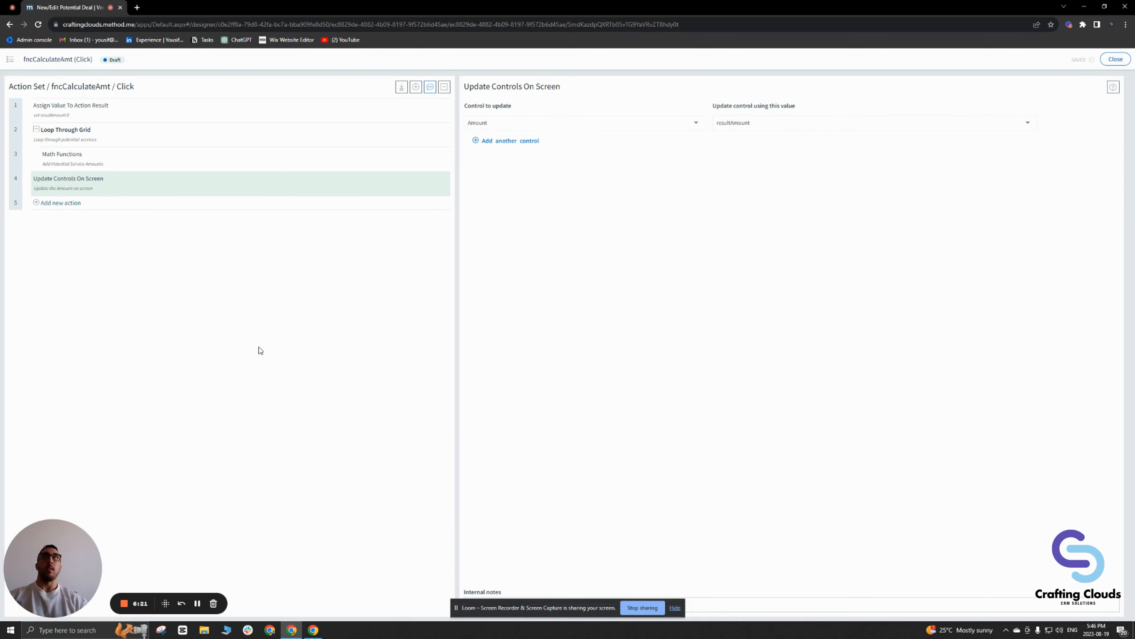
left_click(1112, 60)
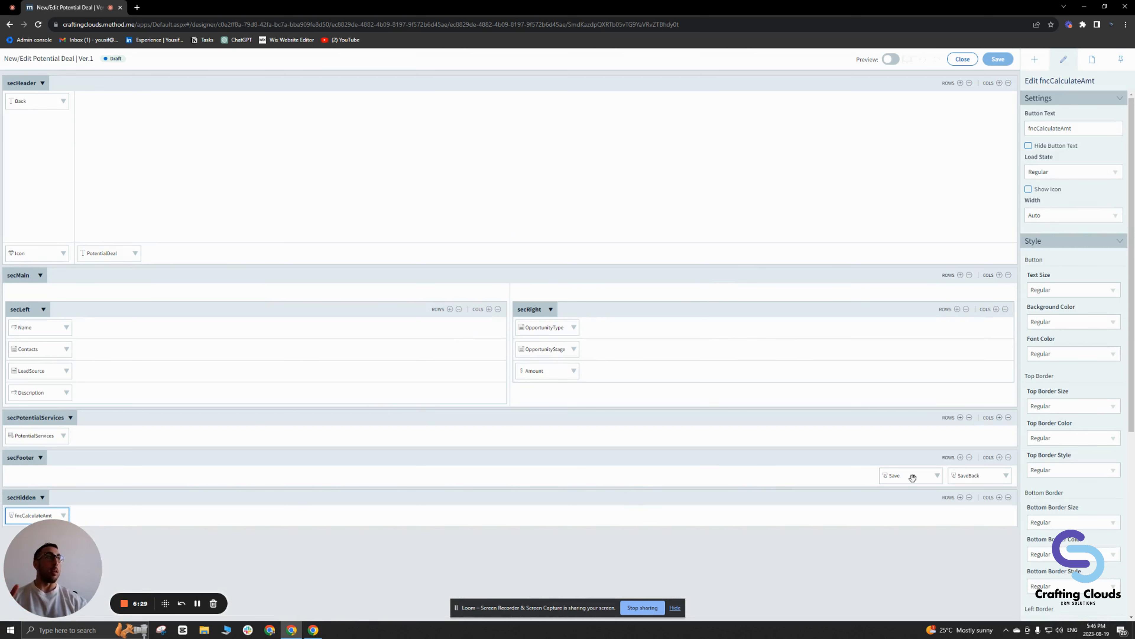
- Examine the Save All action in the click action sets of the SaveBack and Save buttons
left_click(1006, 477)
left_click(986, 491)
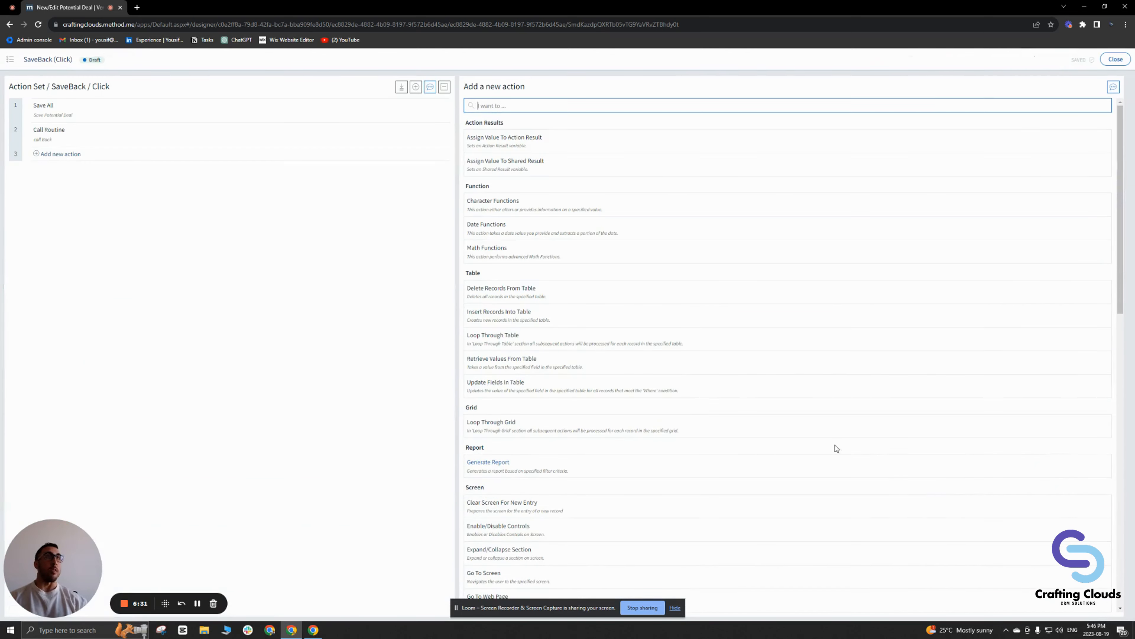
left_click(73, 118)
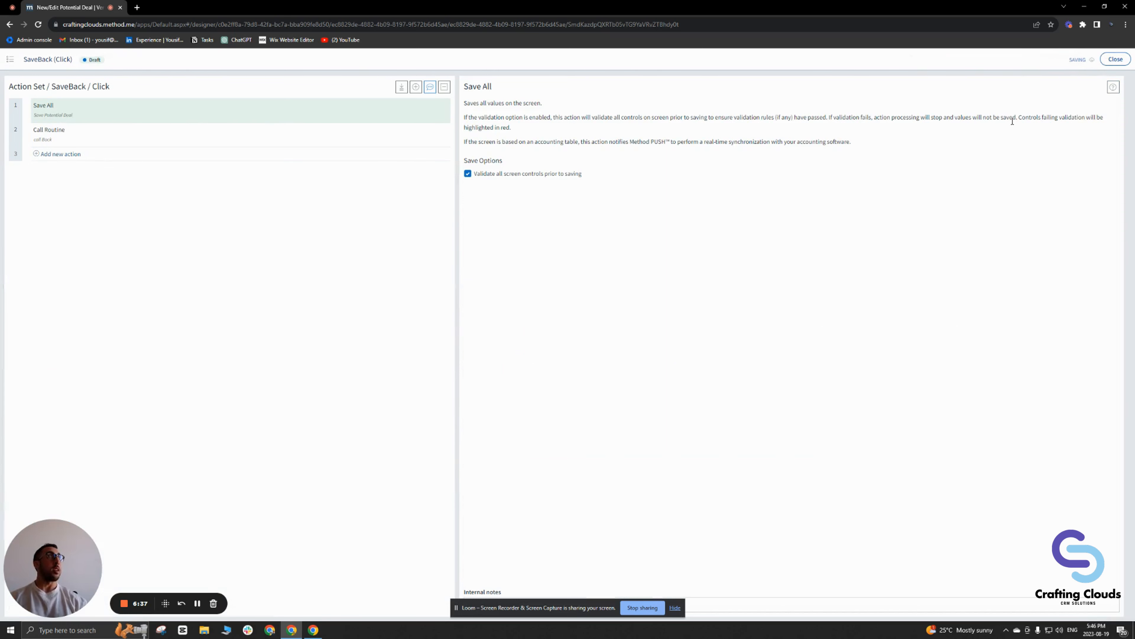
left_click(938, 477)
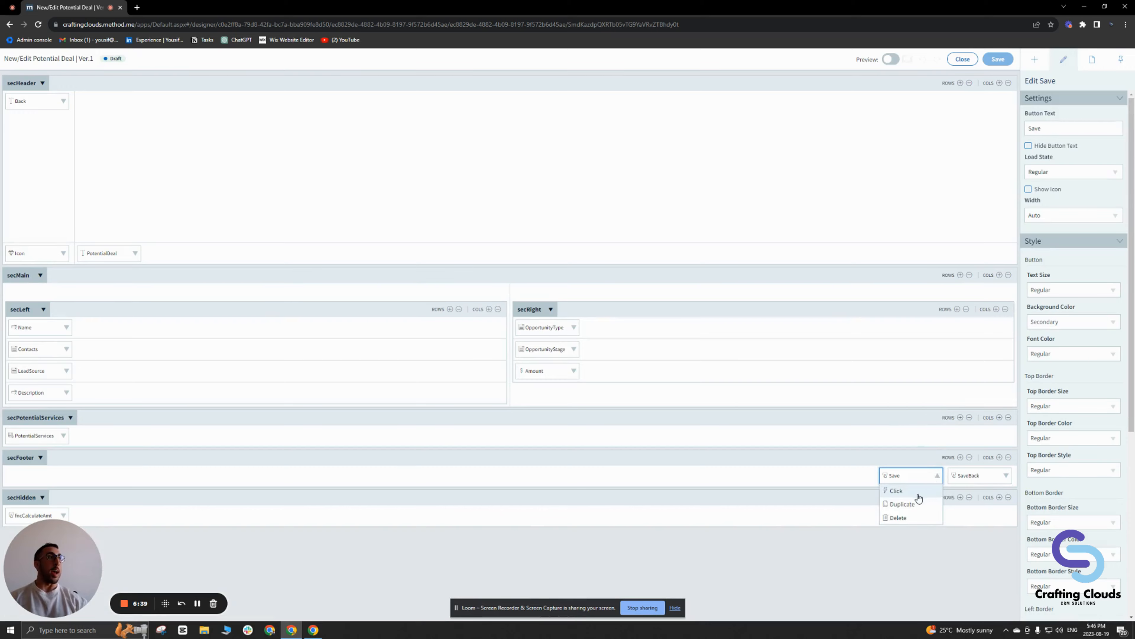
left_click(917, 494)
left_click(89, 110)
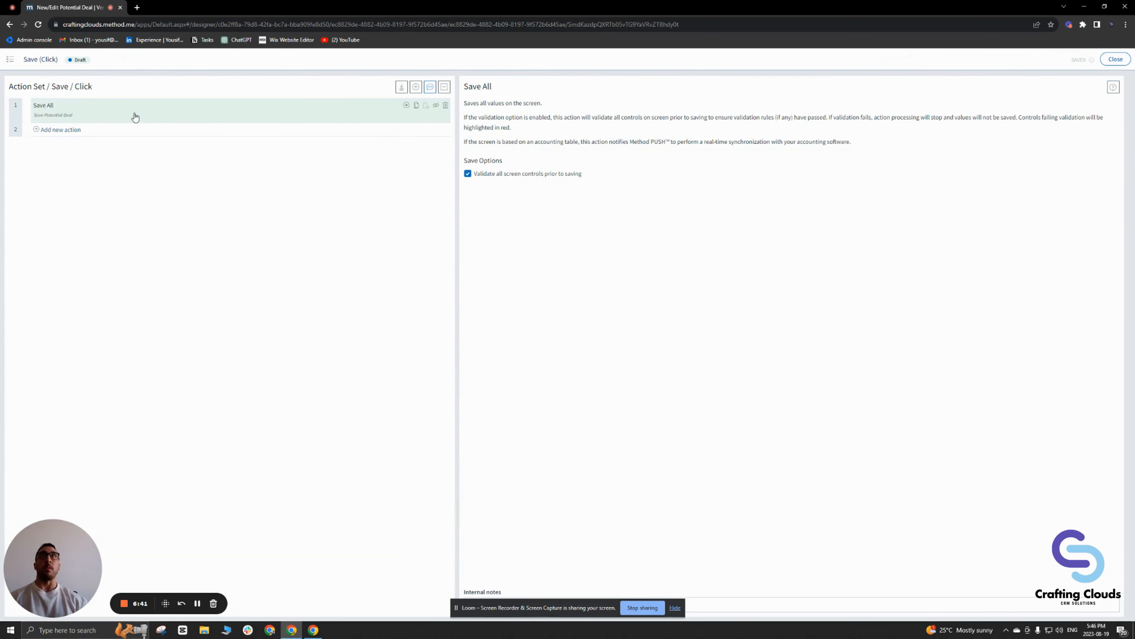
left_click(1115, 58)
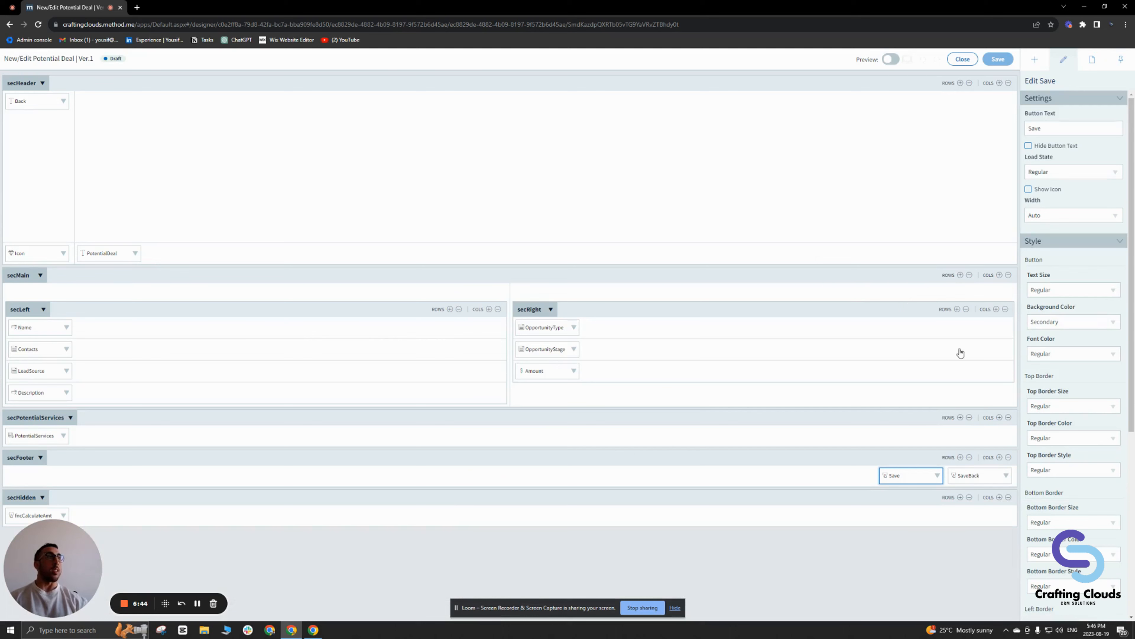
- Add a Call Routine action to the SaveBack button's click action set and move it directly below Save All
left_click(1005, 475)
left_click(982, 494)
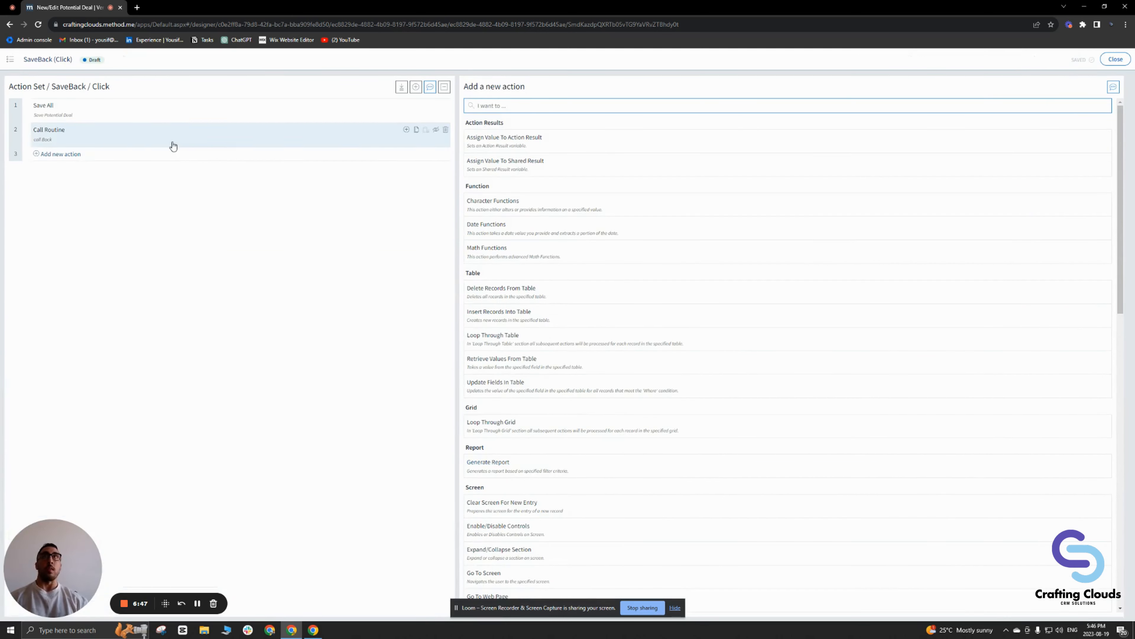
left_click(141, 115)
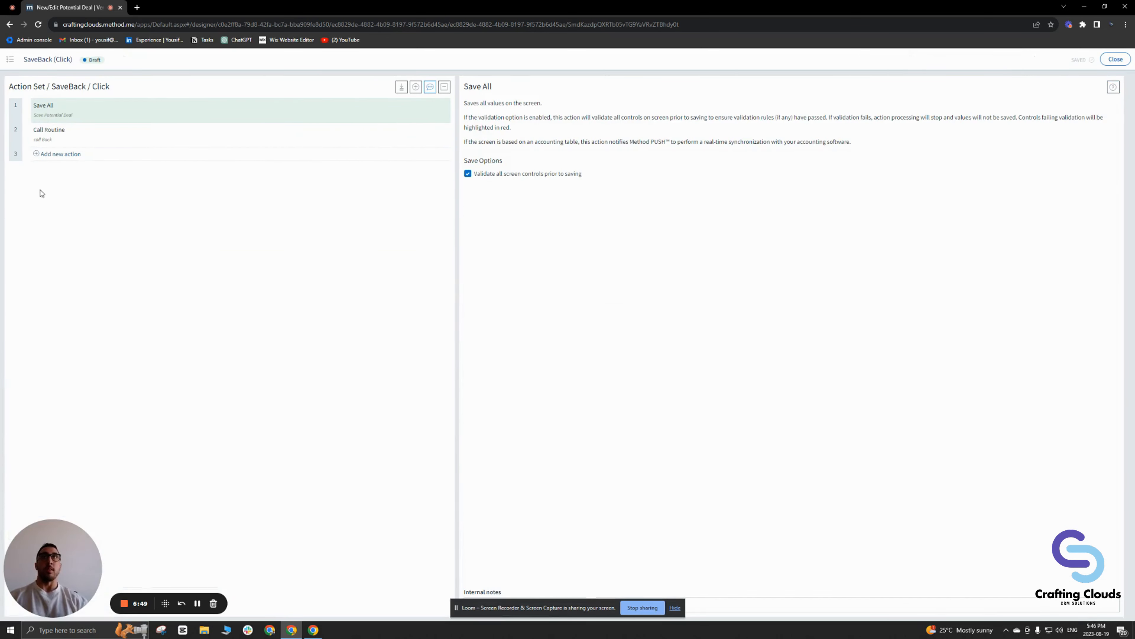
left_click(77, 157)
type("ca")
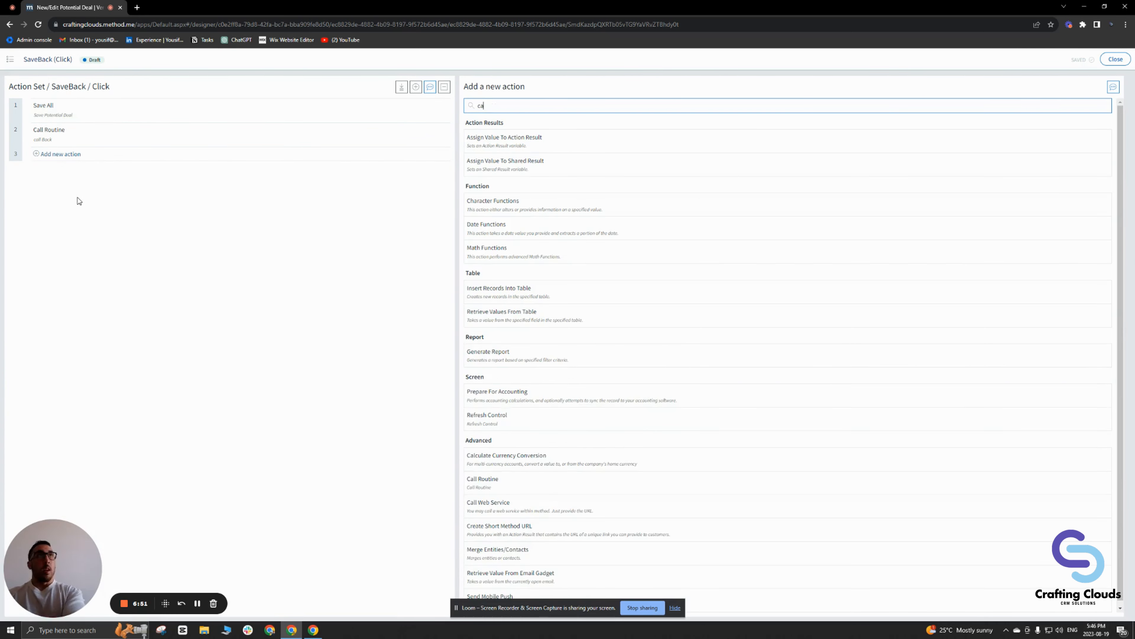
type("ll")
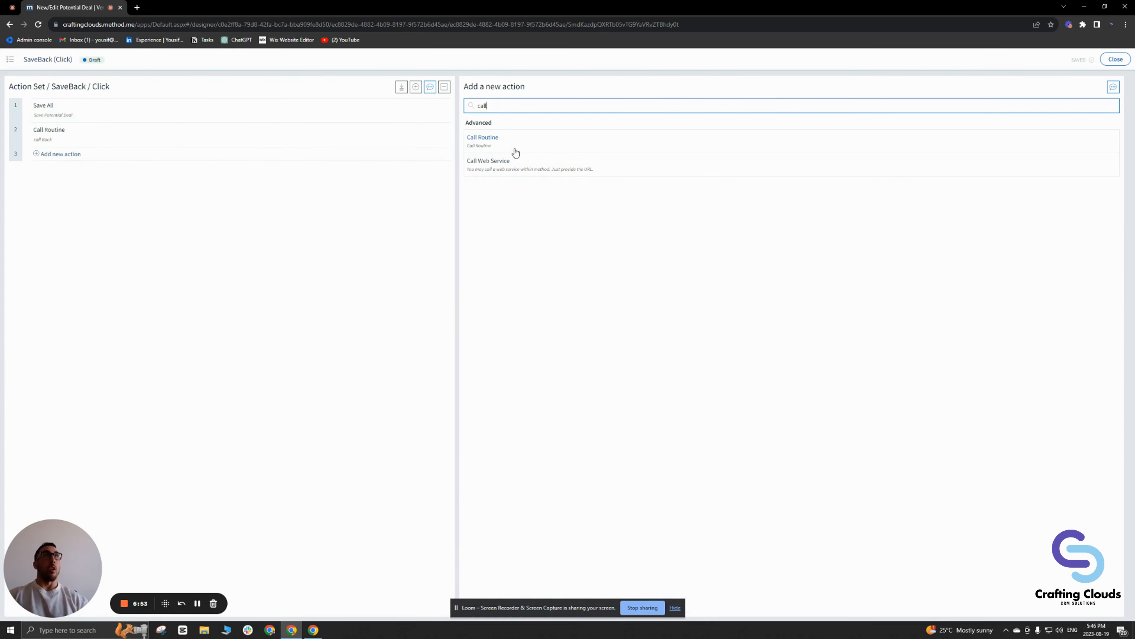
left_click(493, 142)
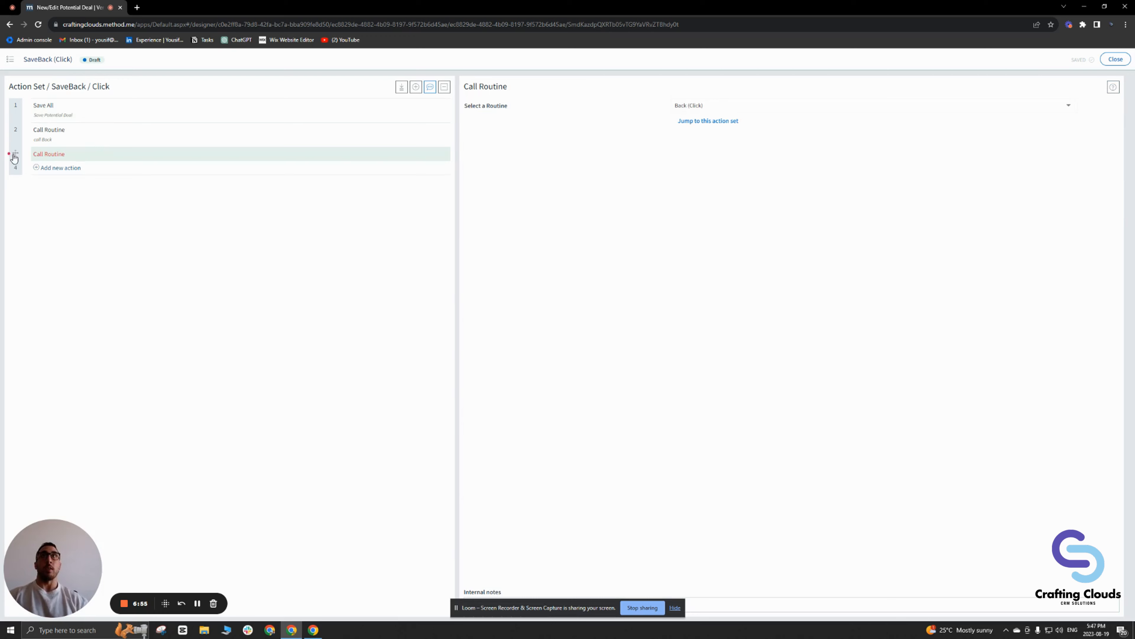
left_click_drag(12, 156, 112, 144)
- Delete the Save All action from the SaveBack button's click action set
left_click(90, 121)
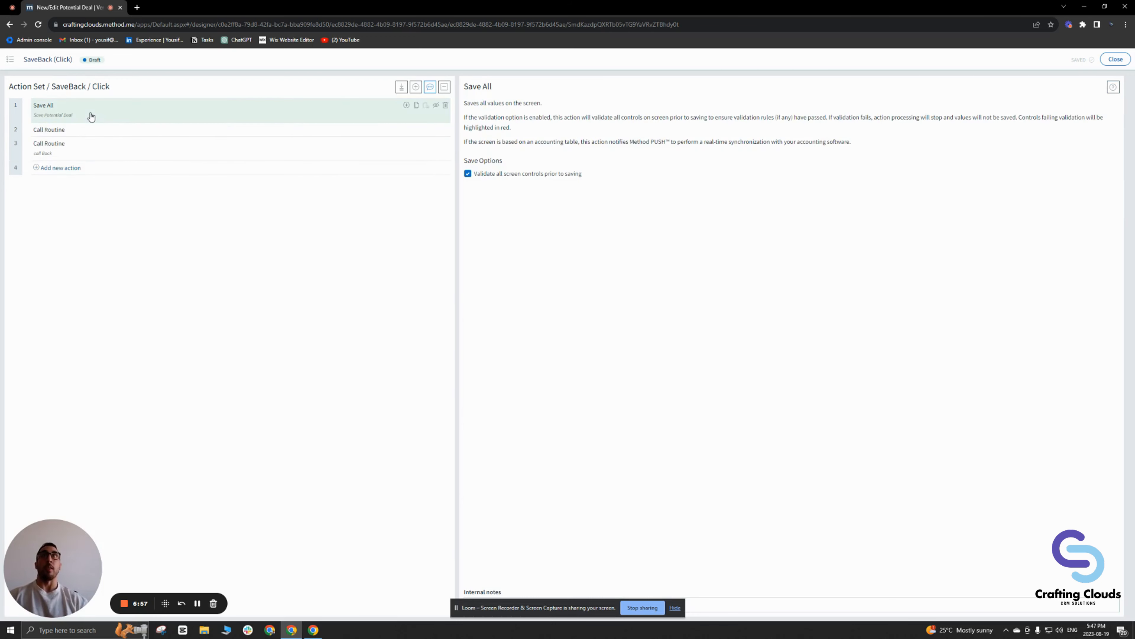
left_click(445, 105)
left_click(647, 361)
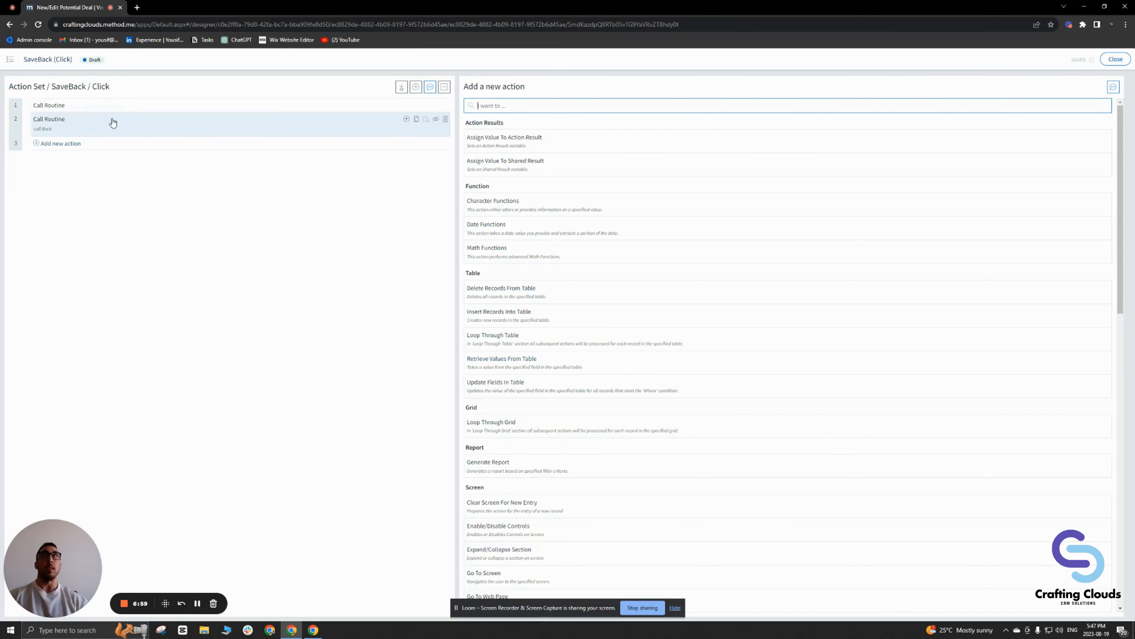
- Set the first Call Routine action to the Save (Click) routine with the internal note "Call Save", and close the action set
left_click(98, 112)
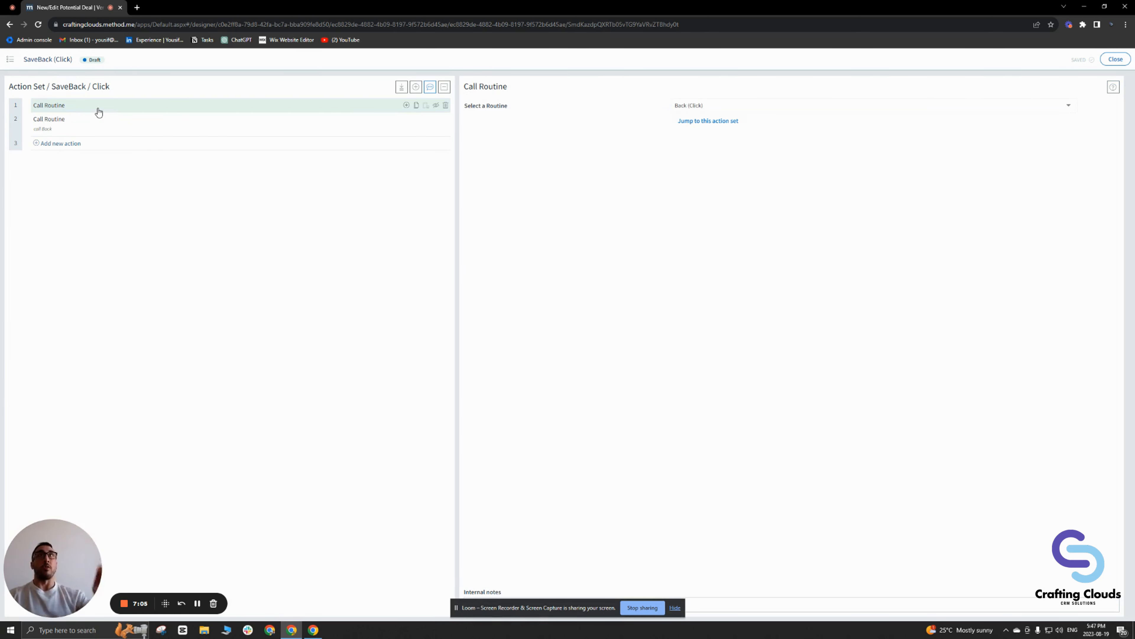
left_click(695, 105)
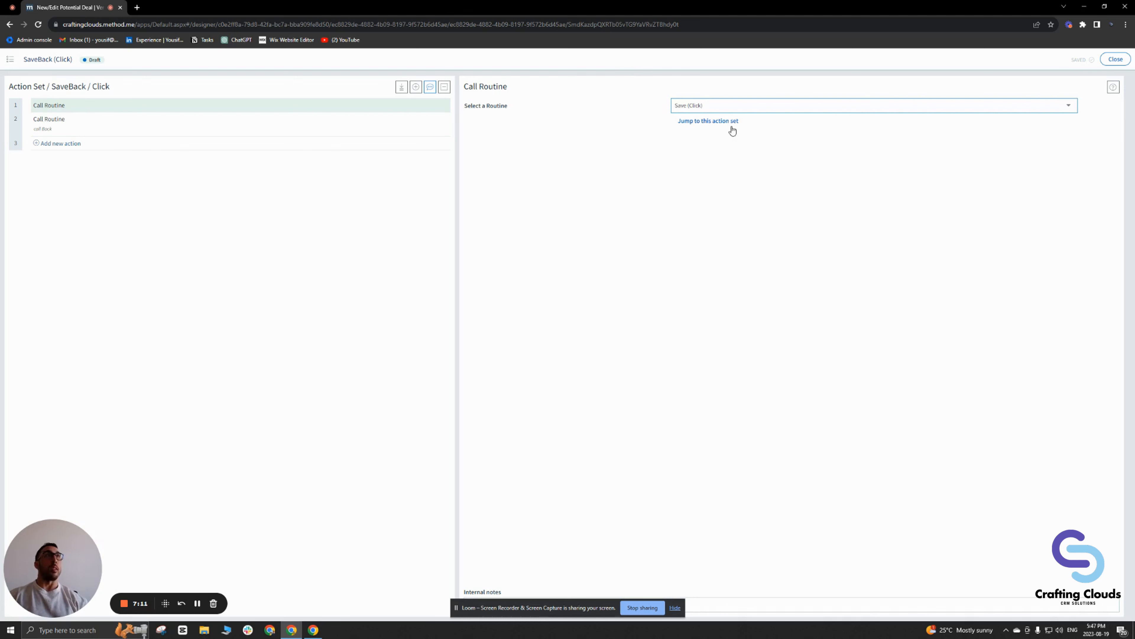
left_click(770, 606)
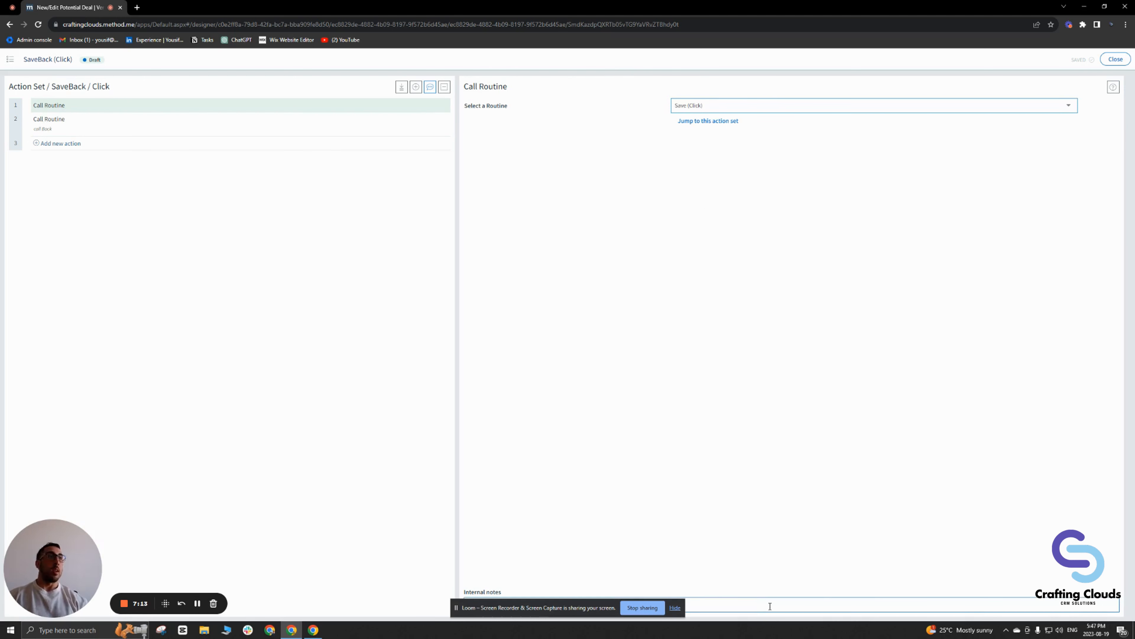
type("Call Save")
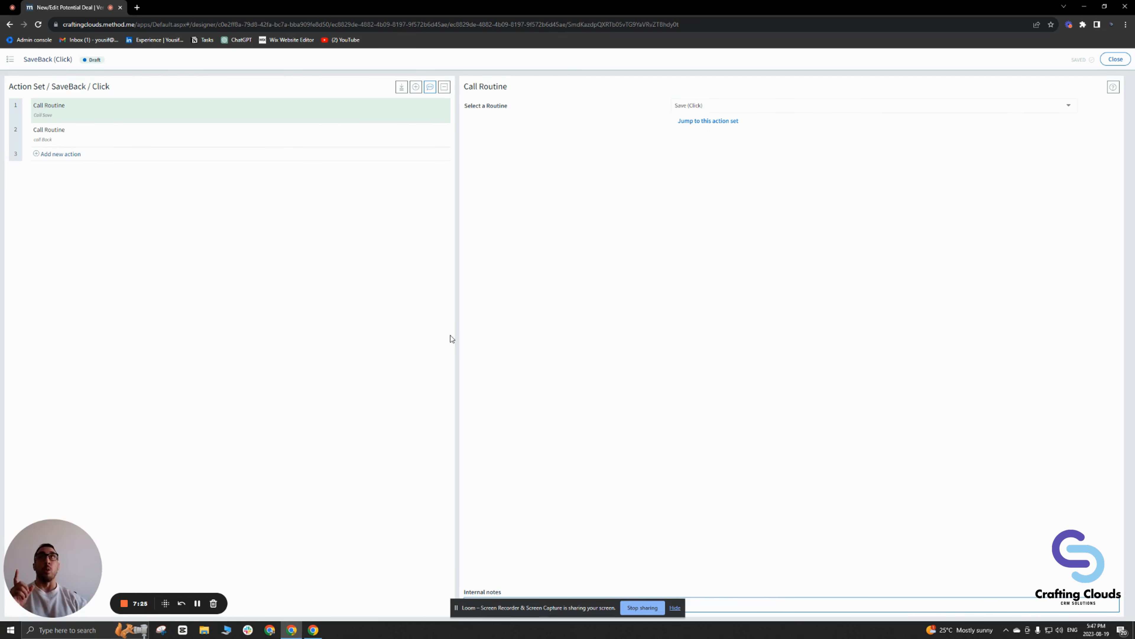
left_click(1116, 63)
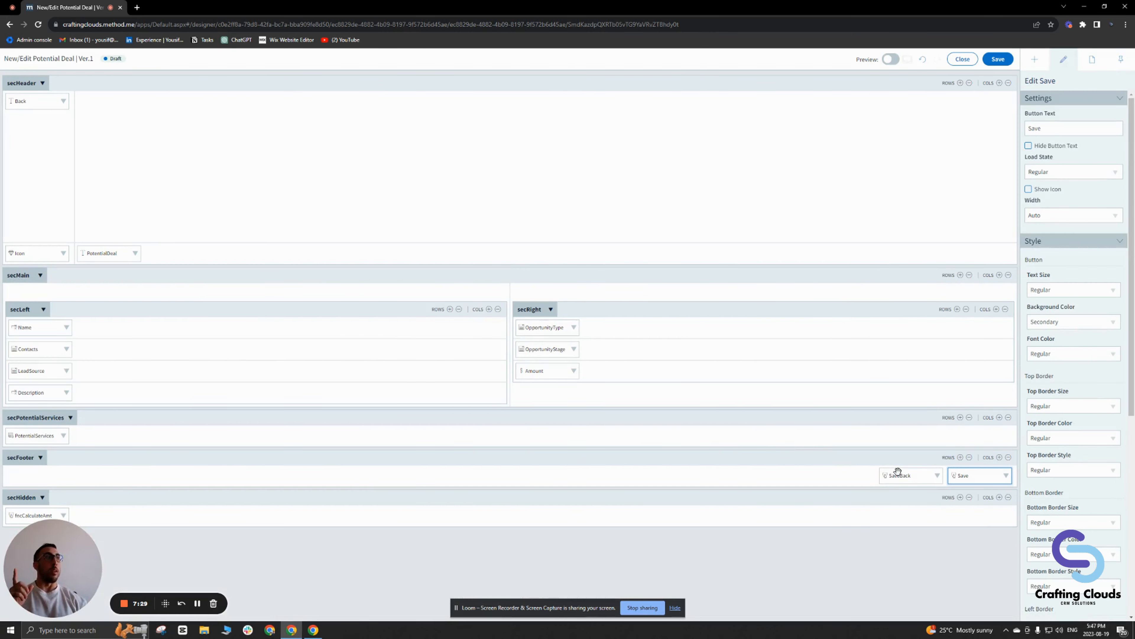
- Move the Save button back in front of the SaveBack button in secFooter
left_click_drag(979, 481, 910, 491)
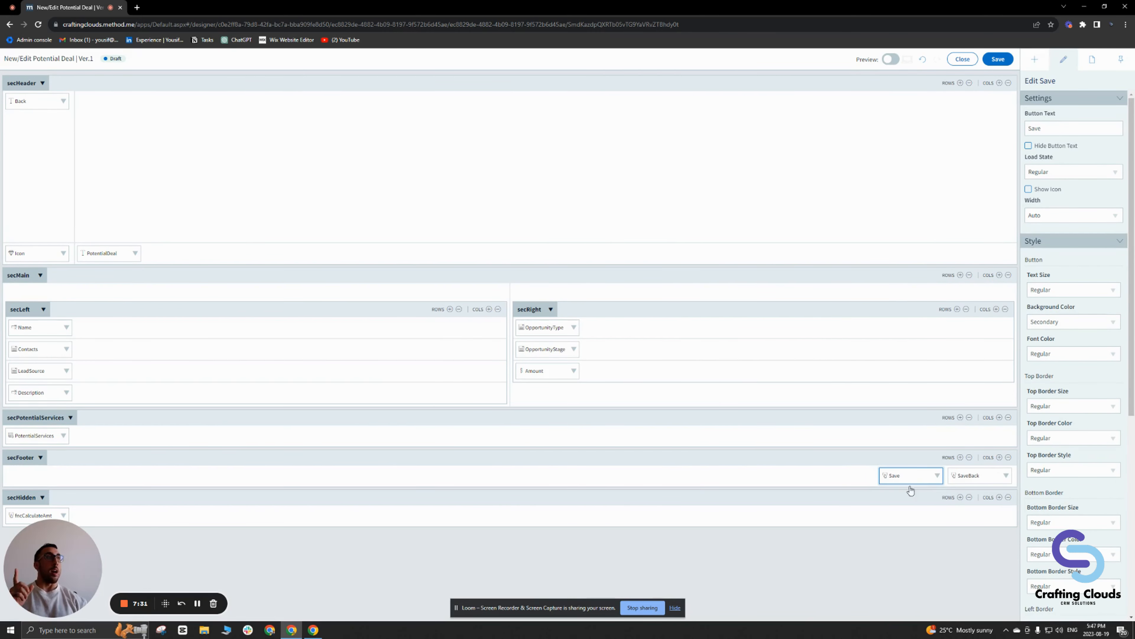
left_click(968, 481)
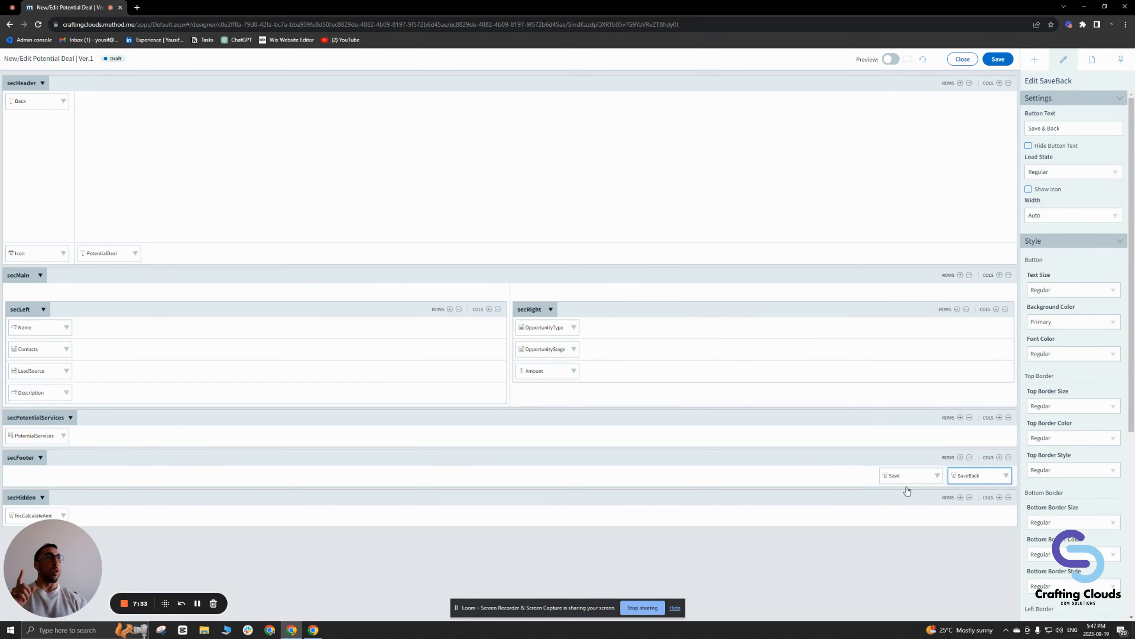
left_click(912, 478)
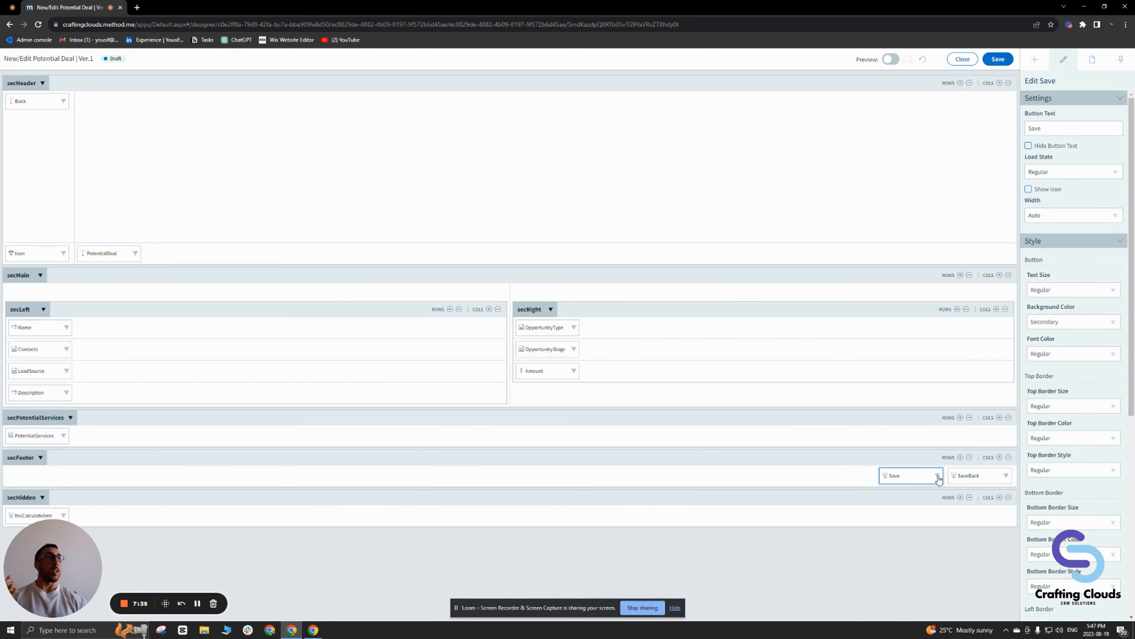
left_click(972, 475)
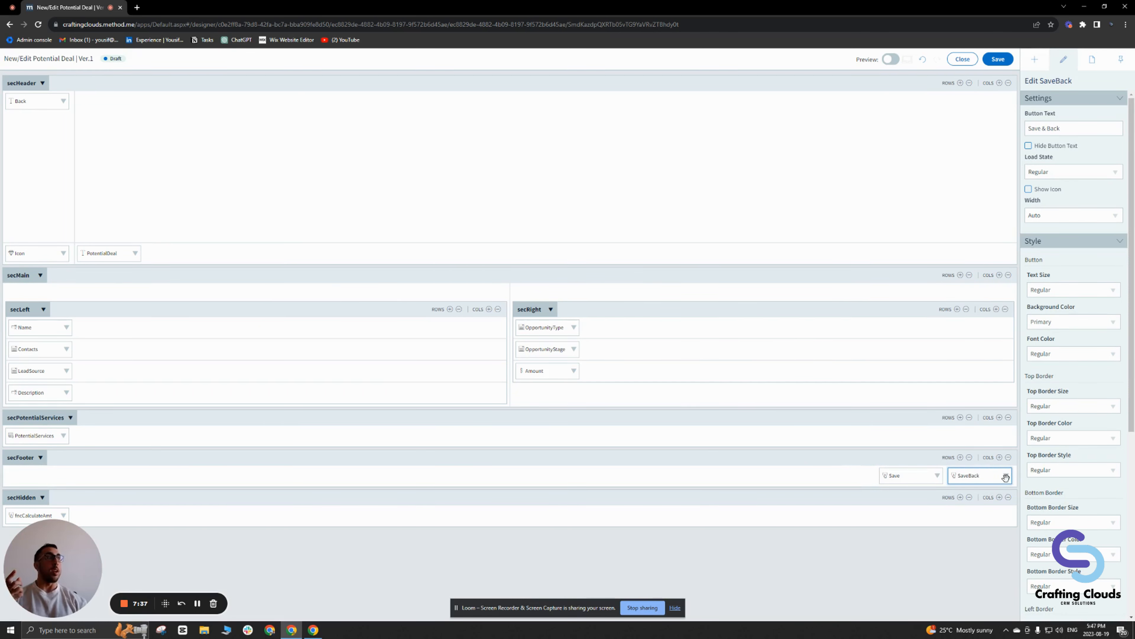
- Add a Call Routine action after Save All in the Save button's click action set, calling fncCalculateAmt (Click)
left_click(928, 480)
left_click(938, 476)
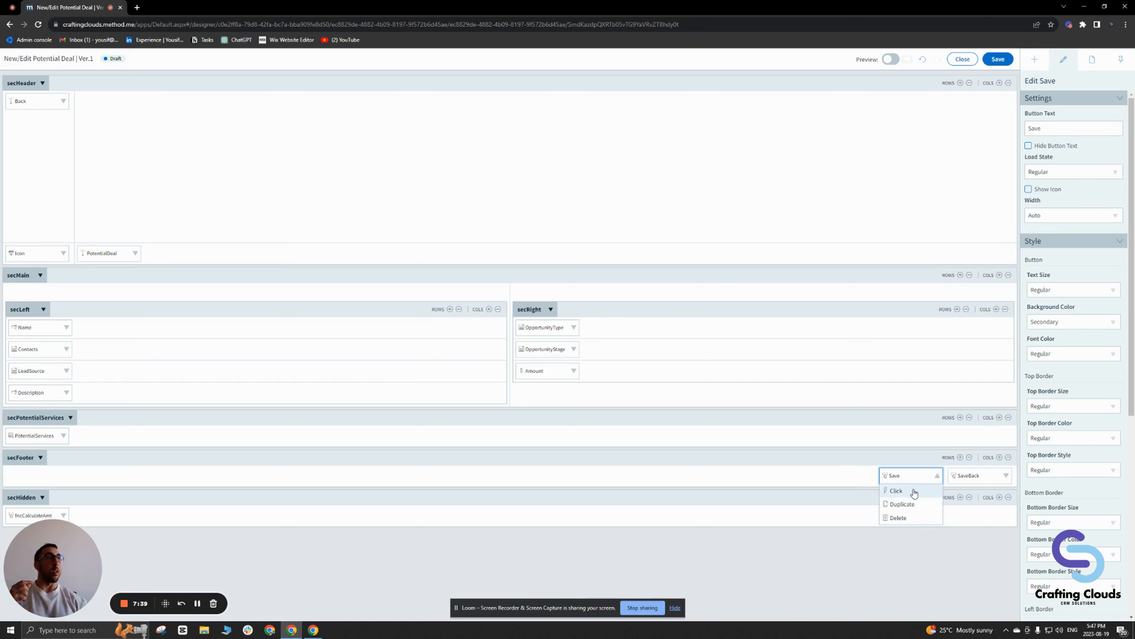
left_click(931, 493)
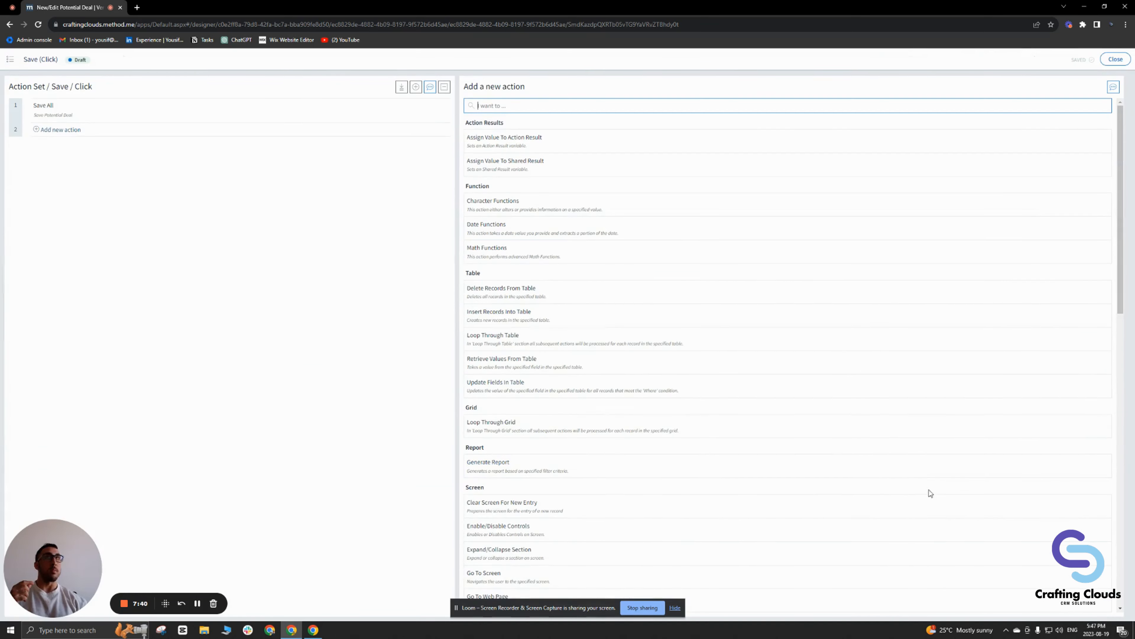
left_click(67, 133)
type("call rou")
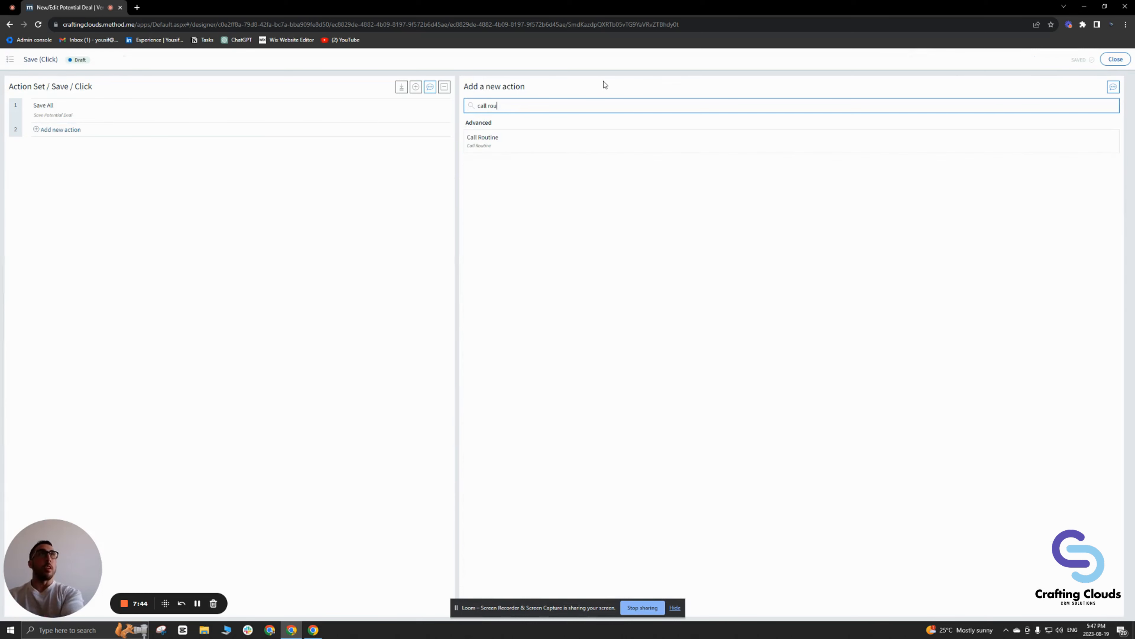
left_click(538, 136)
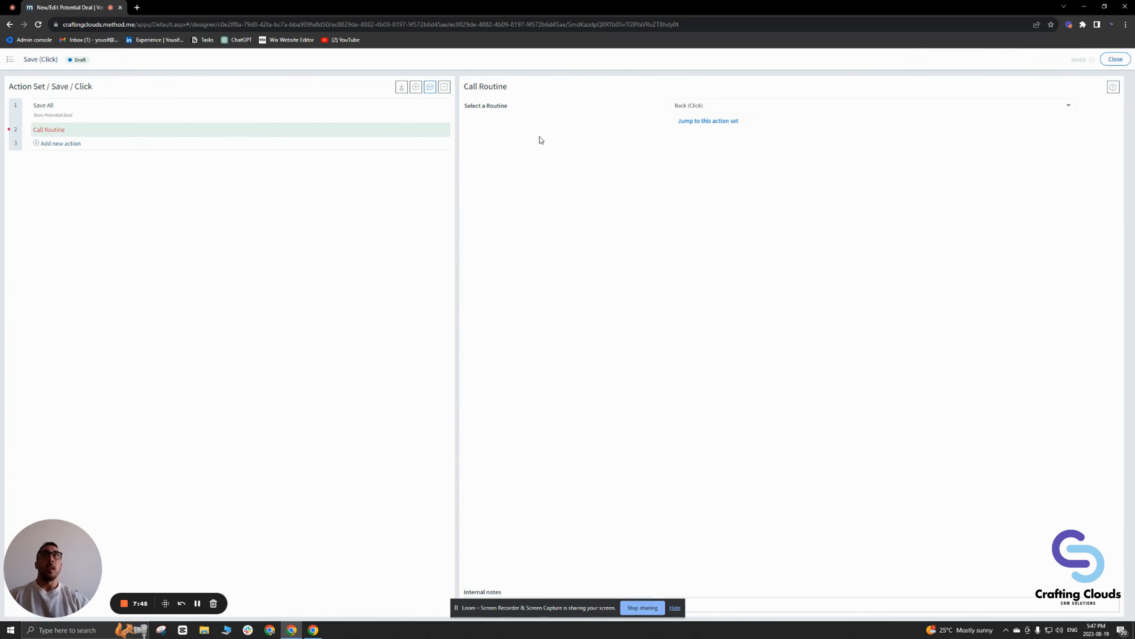
left_click(721, 107)
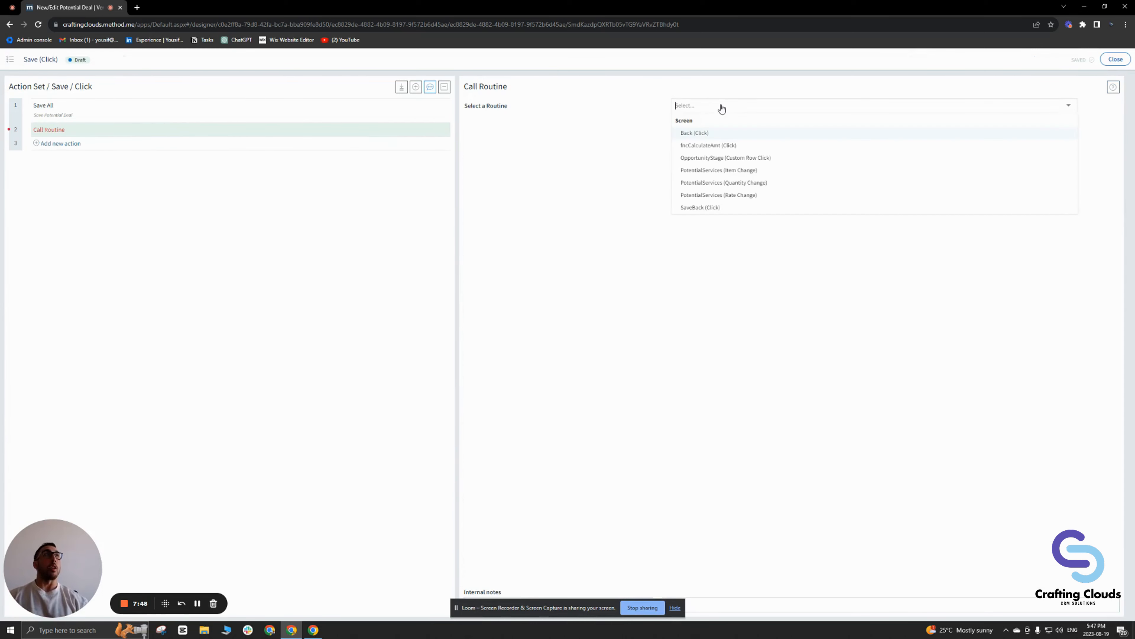
left_click(700, 146)
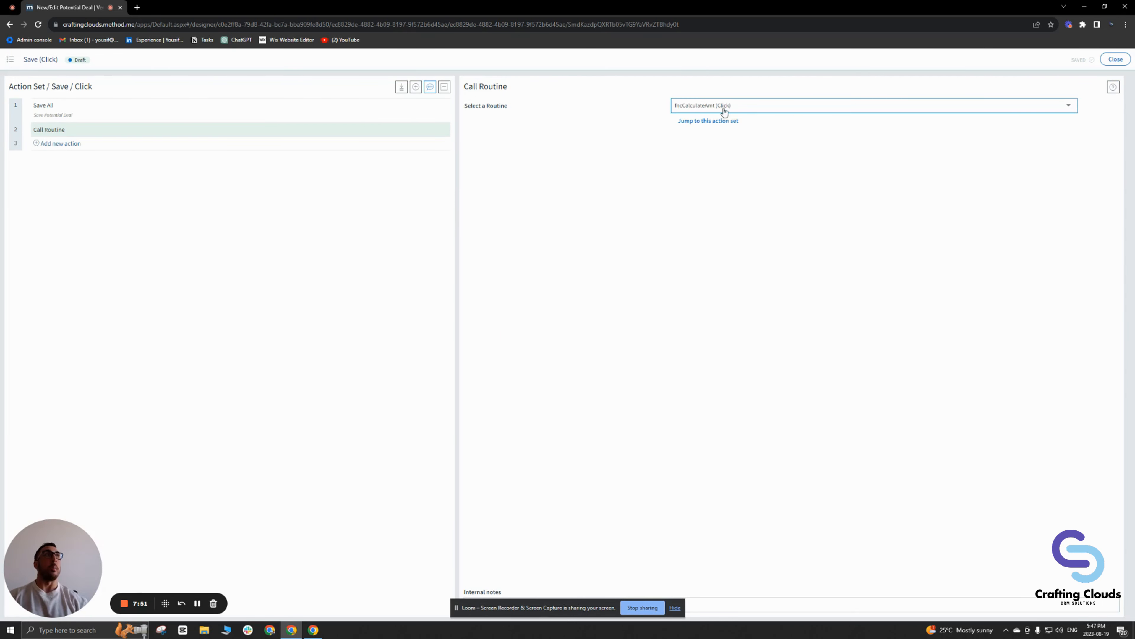
- Add the internal note "Call fncCalculateAmt" to the Save button's Call Routine action, move it before Save All, and close the action set
left_click(786, 604)
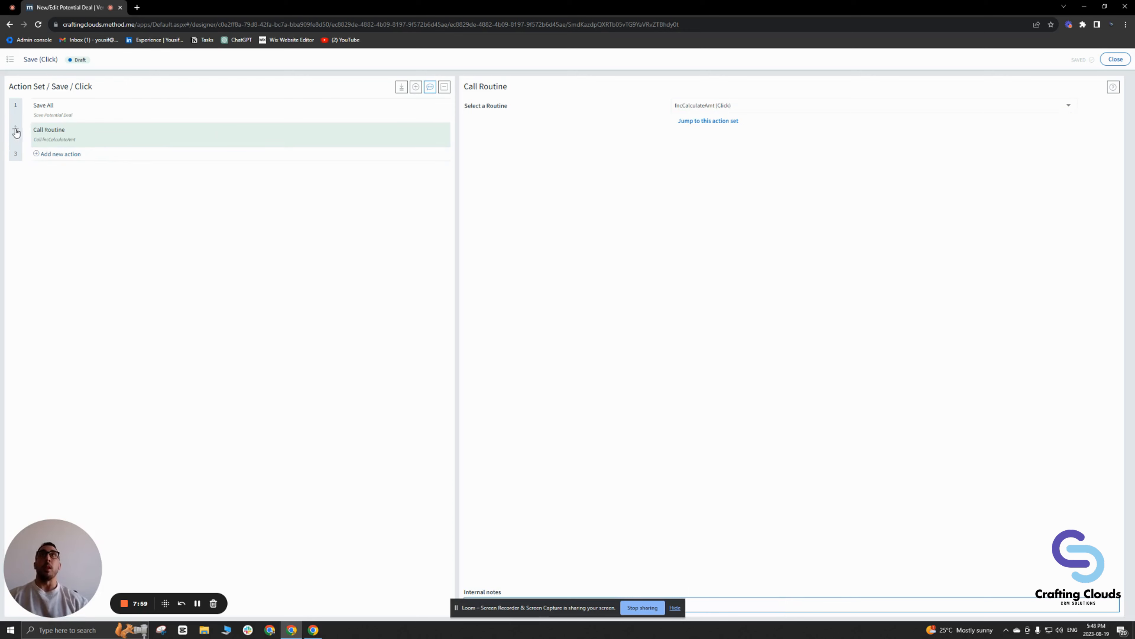
left_click_drag(15, 129, 47, 109)
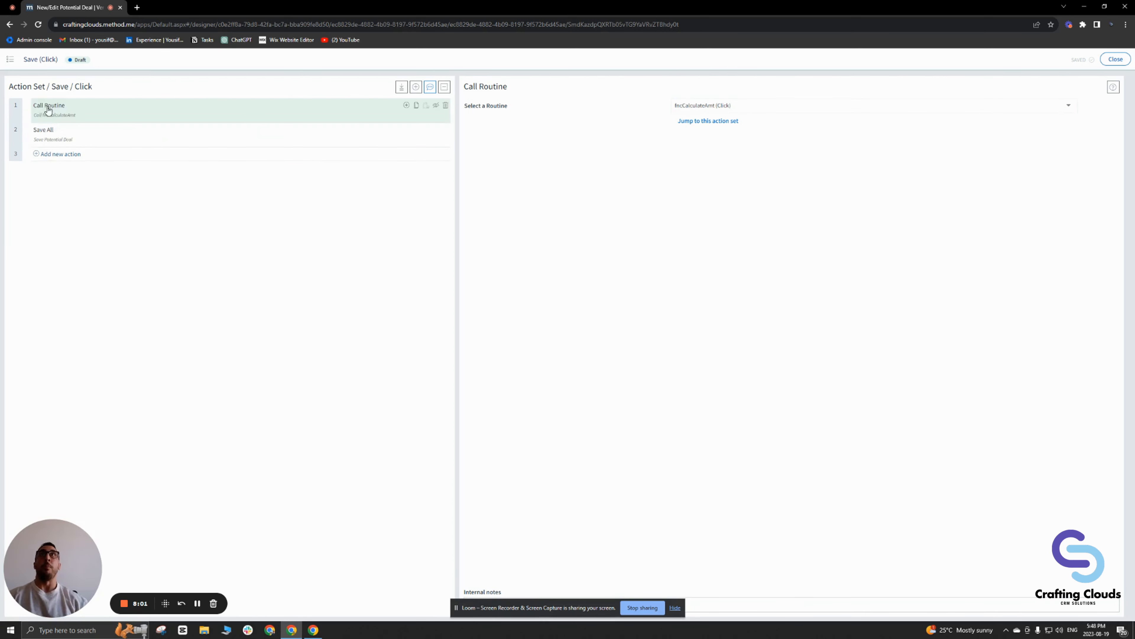
left_click(69, 142)
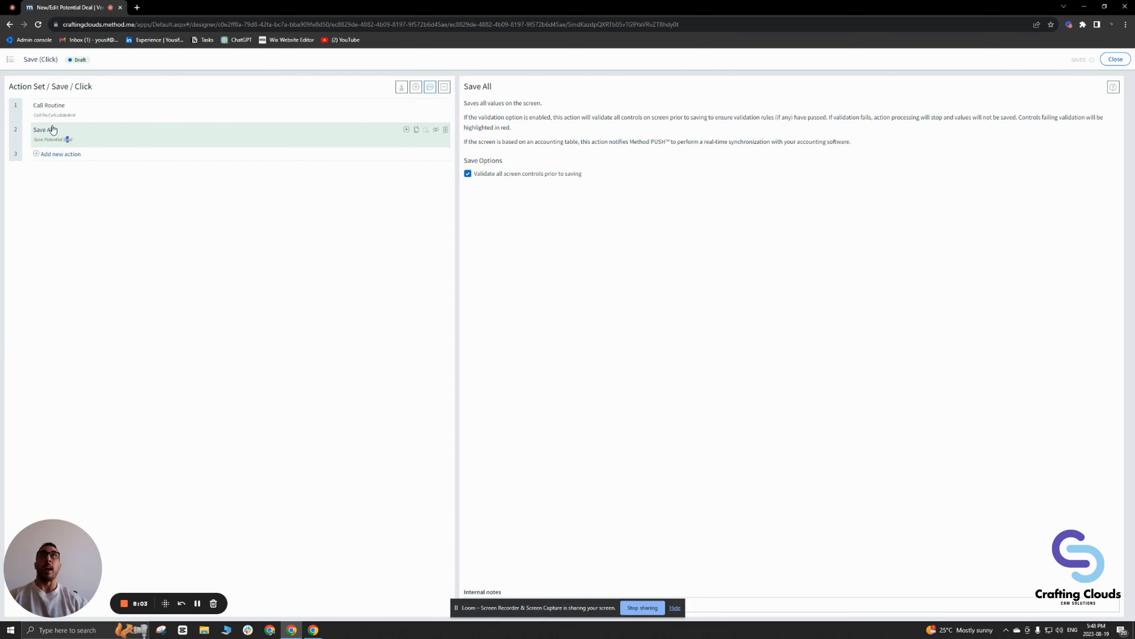
left_click(48, 114)
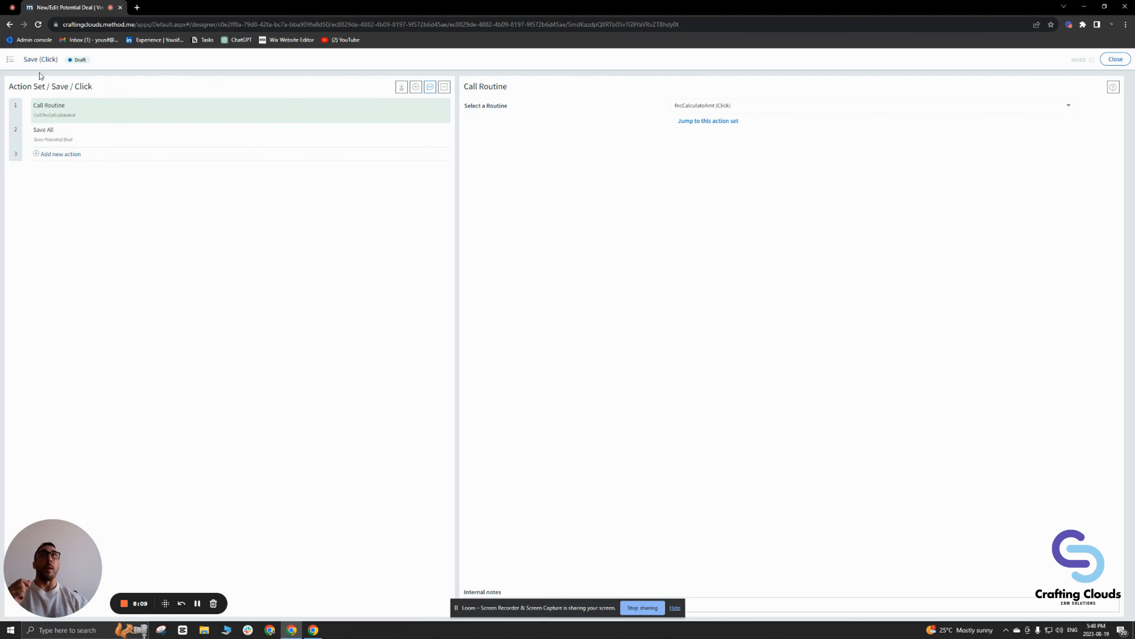
left_click(10, 59)
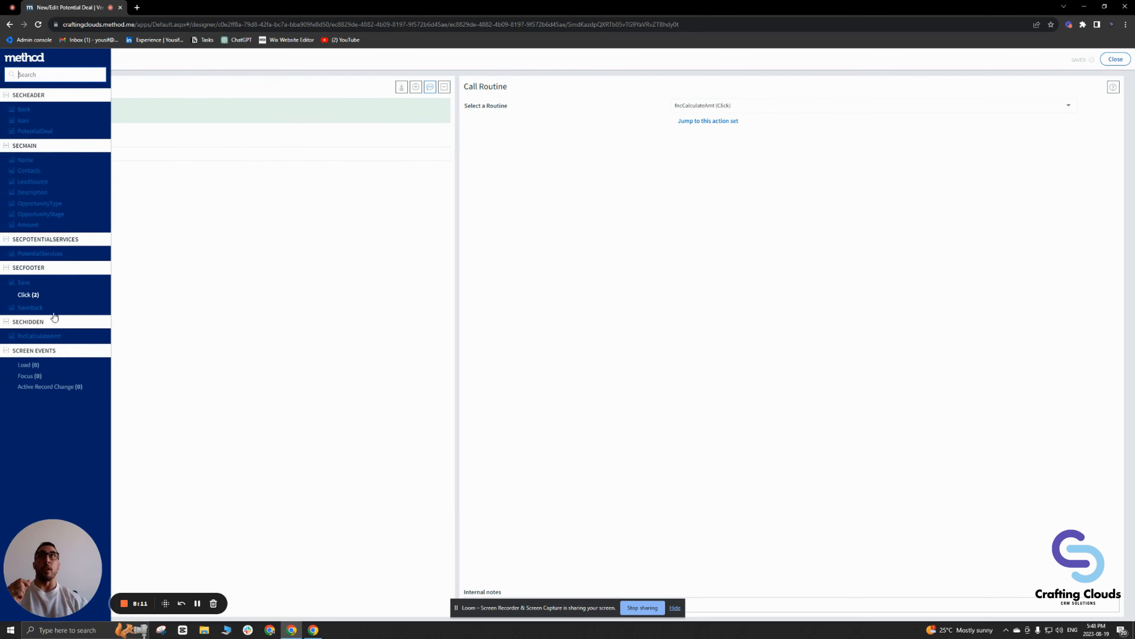
left_click(117, 223)
left_click(1117, 60)
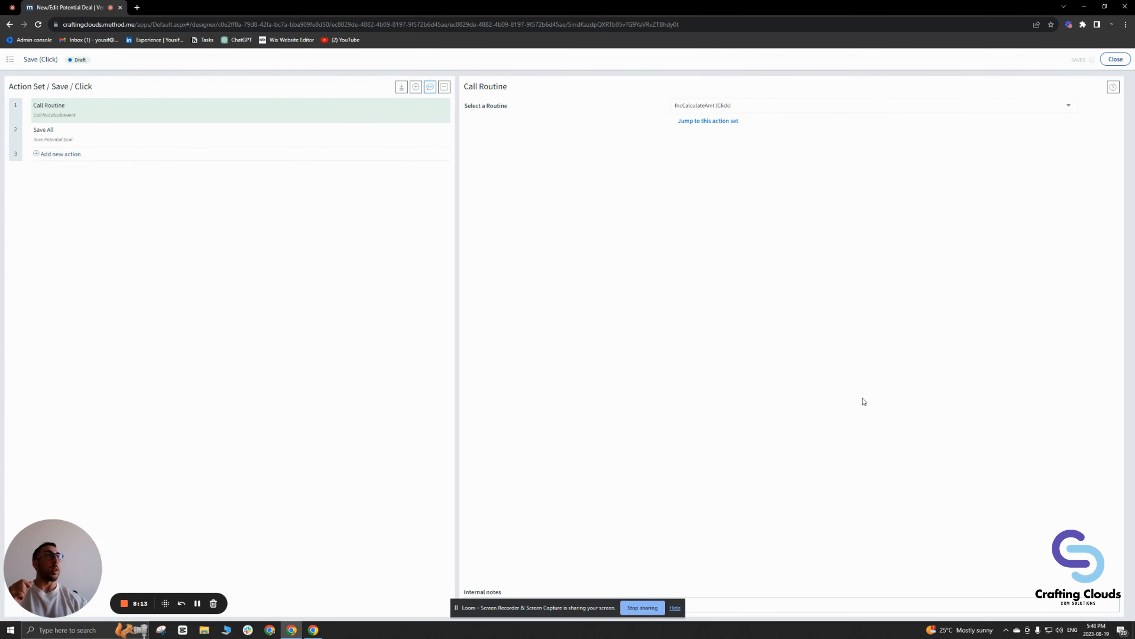
- Examine each action of the fncCalculateAmt routine by following the Call Routine action in the Save button's click action set
left_click(1007, 477)
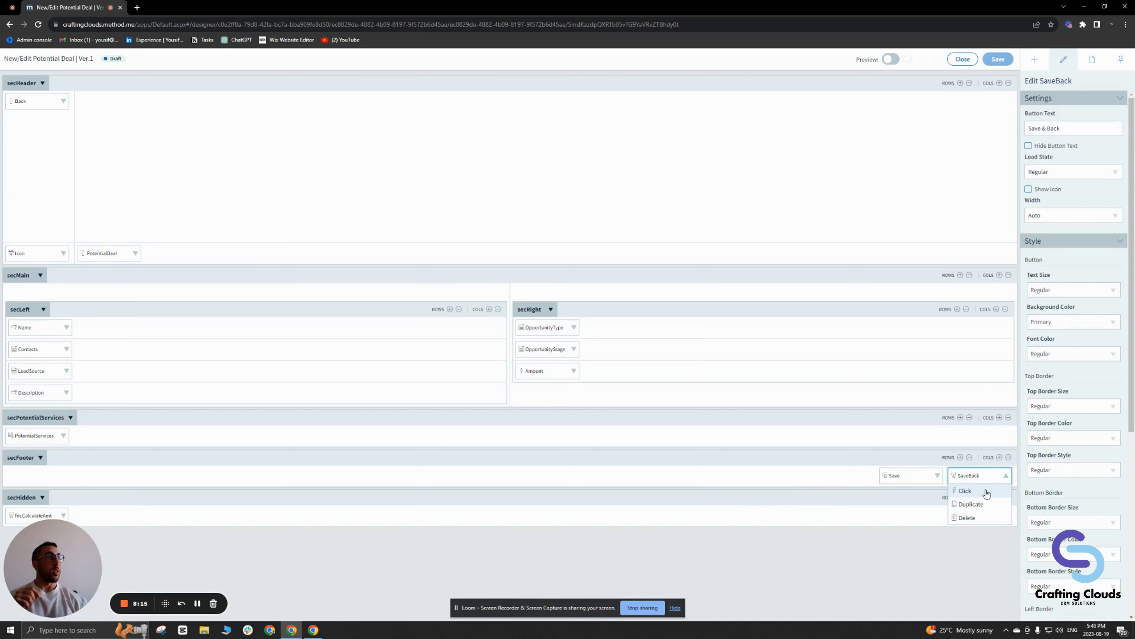
left_click(64, 517)
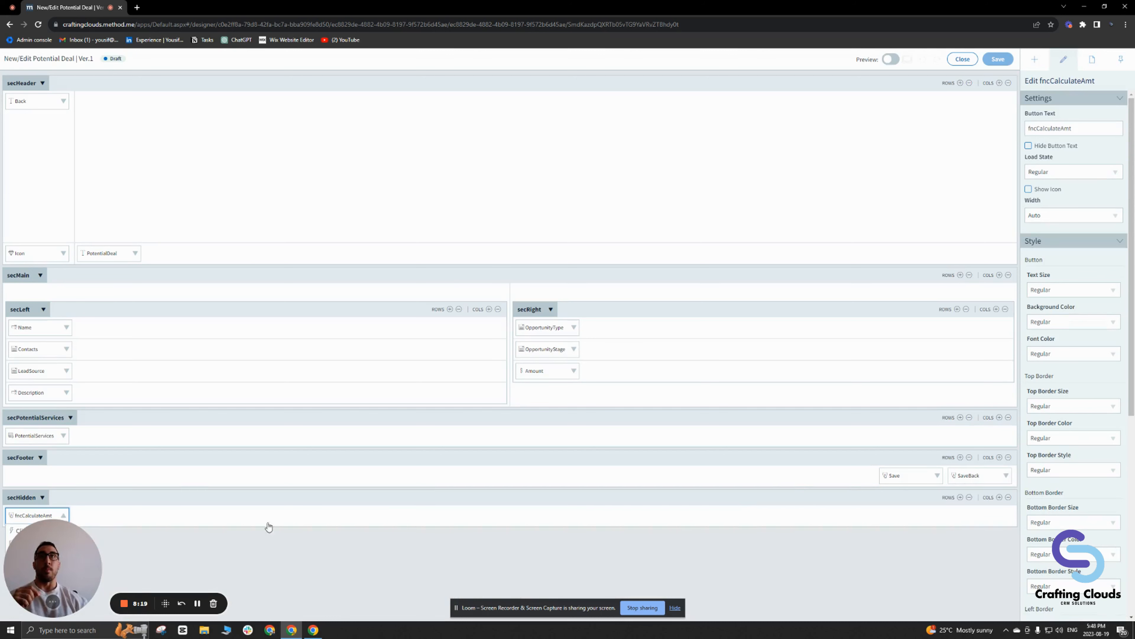
left_click(1006, 476)
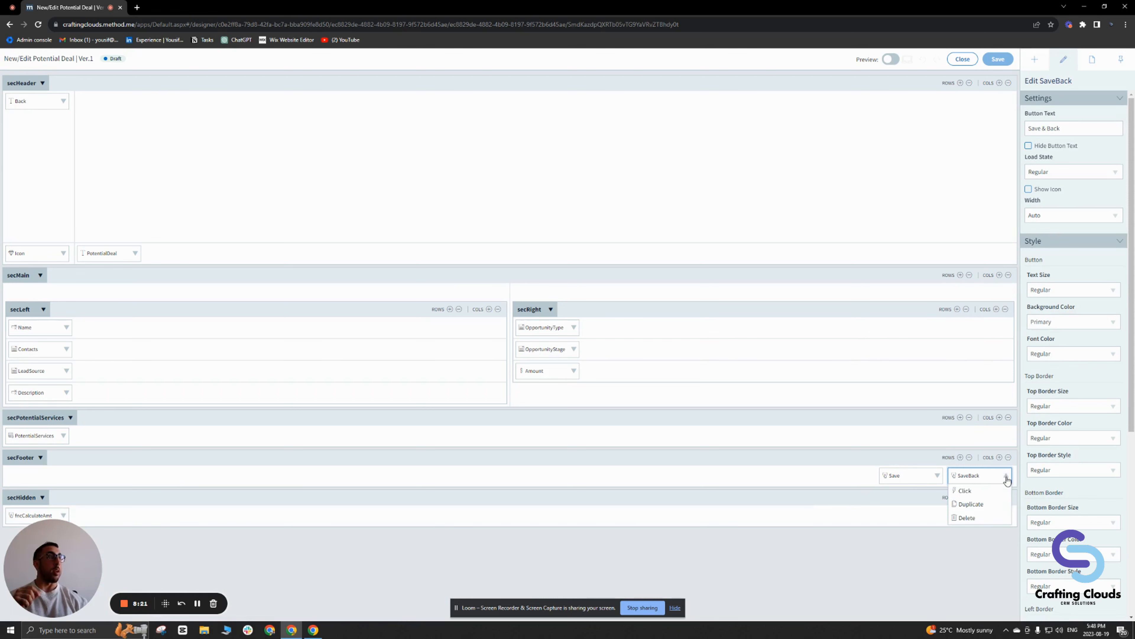
left_click(937, 475)
left_click(930, 490)
left_click(62, 111)
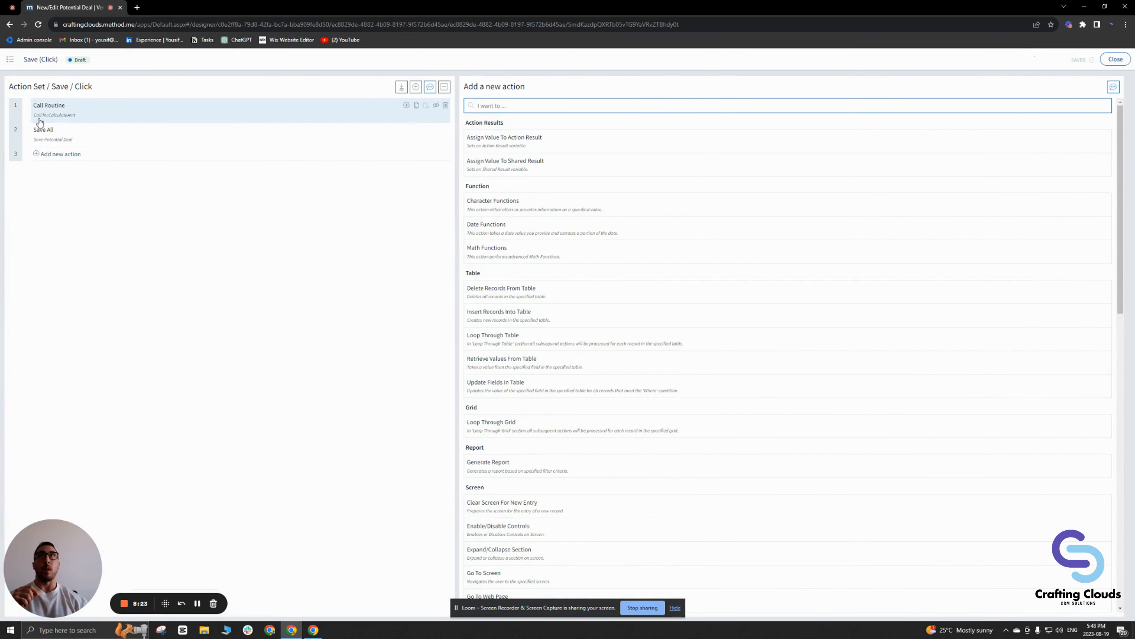
left_click(705, 119)
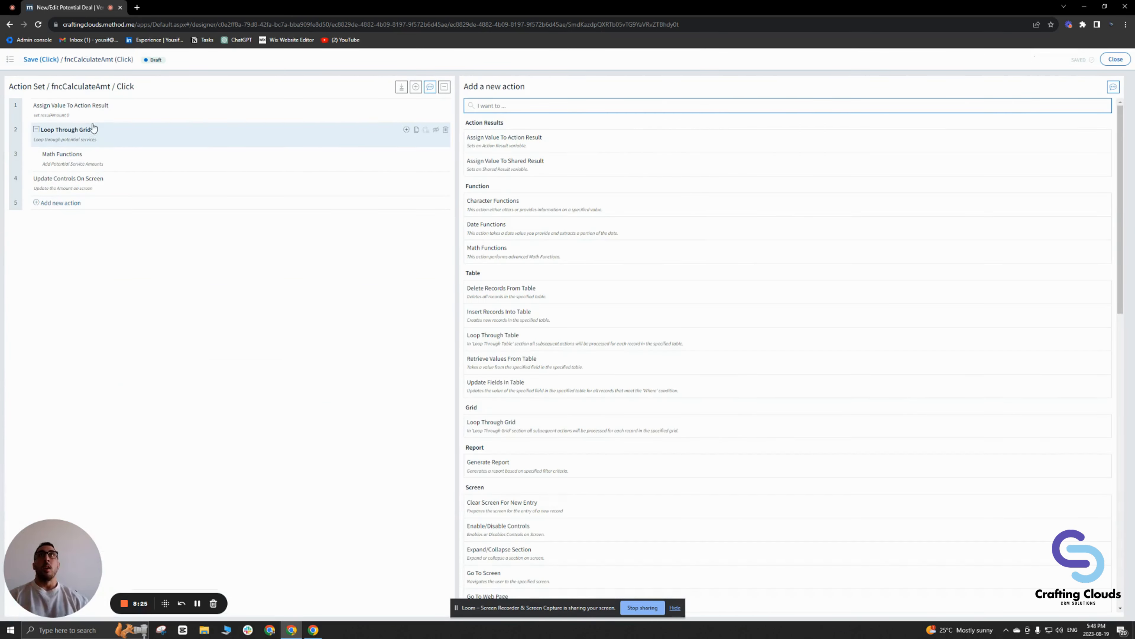
left_click(90, 114)
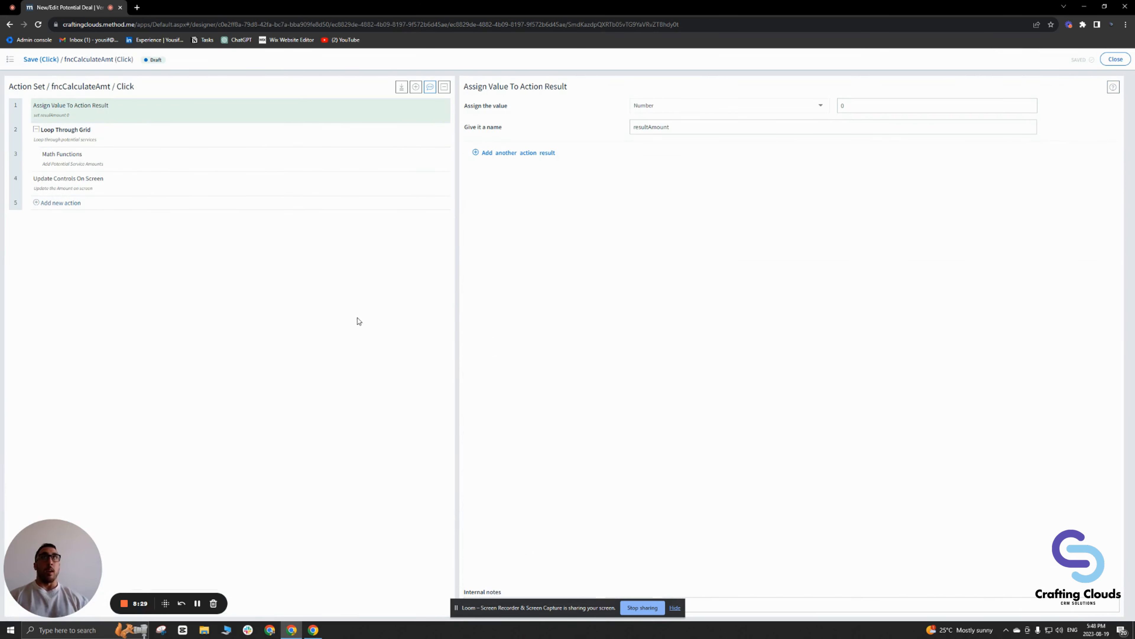
left_click(134, 142)
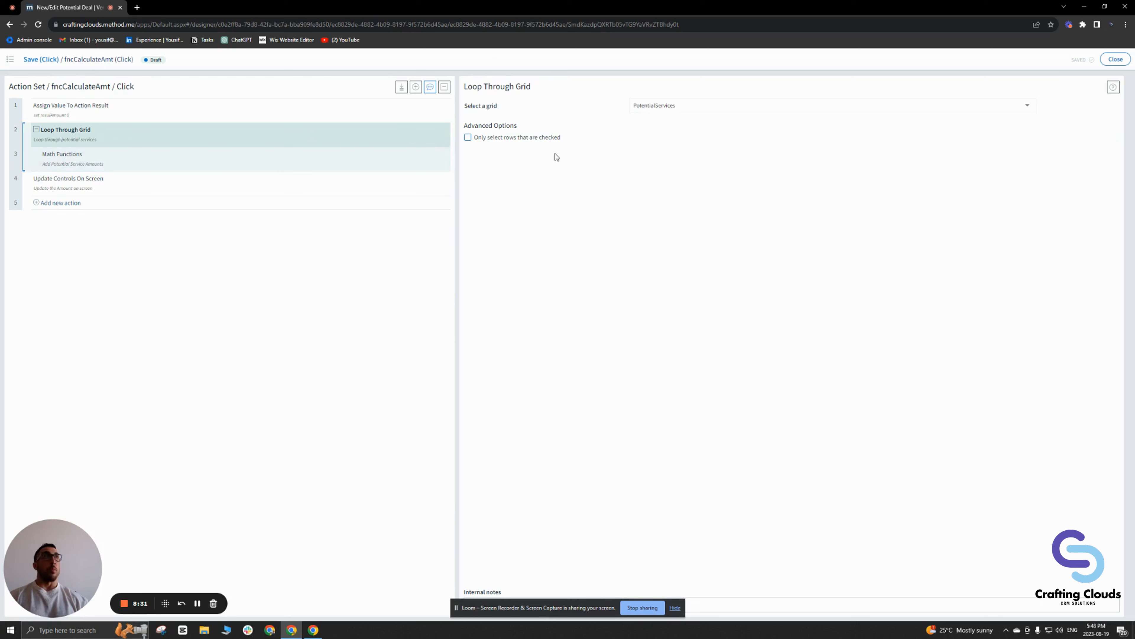
left_click(56, 158)
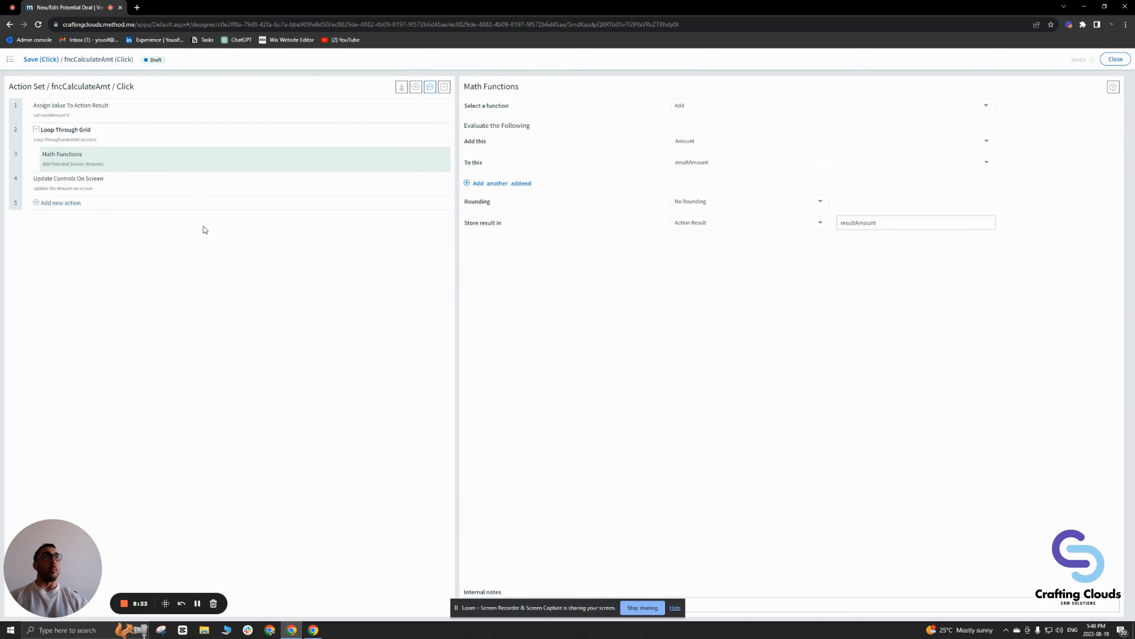
left_click(78, 187)
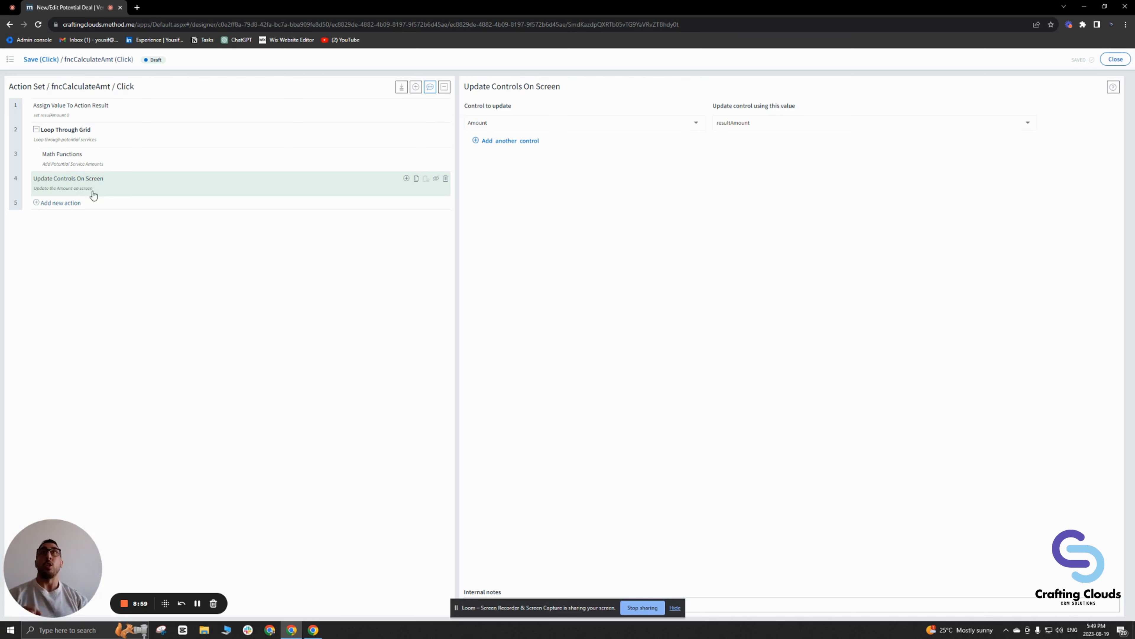
- Try adding an Update Fields In Table action at the end of the fncCalculateAmt routine, and delete it
left_click(71, 204)
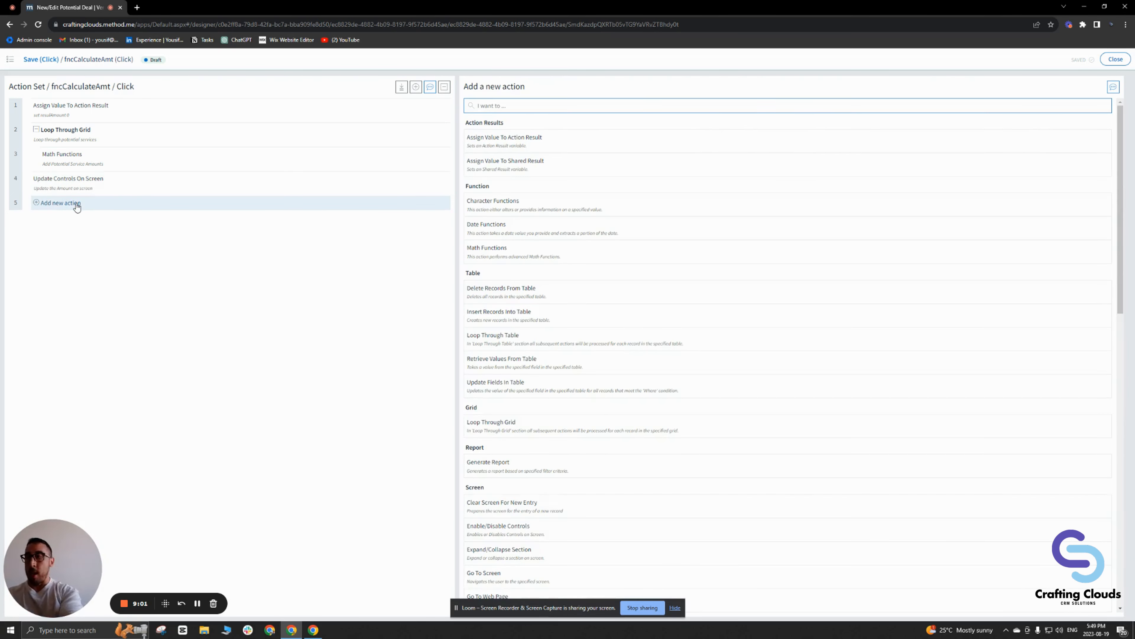
type("update")
left_click(496, 136)
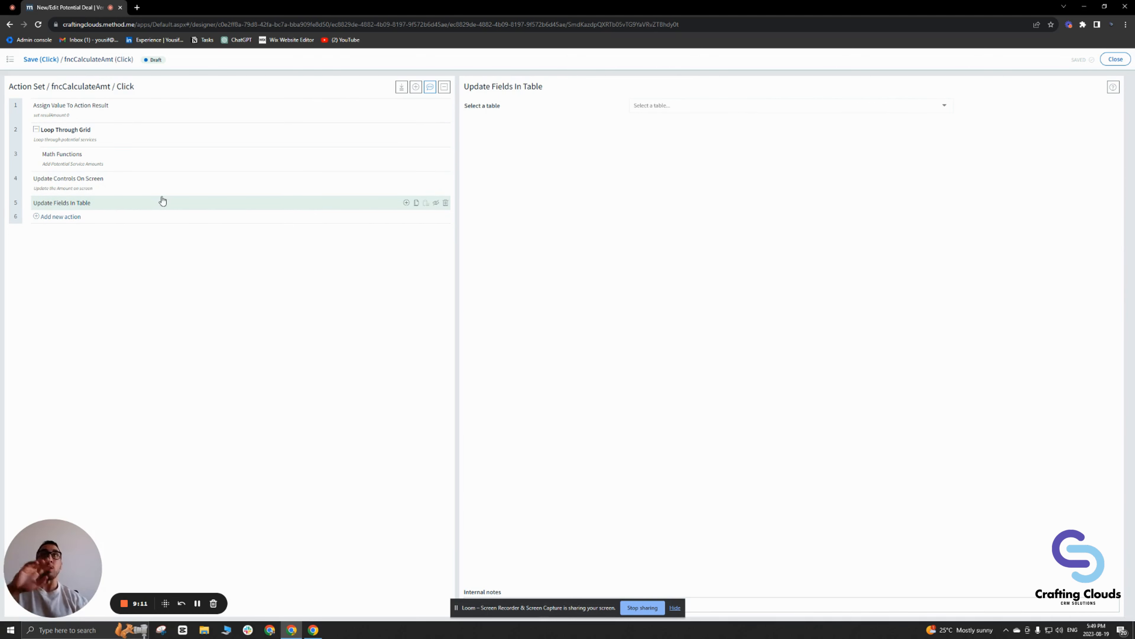
left_click(446, 202)
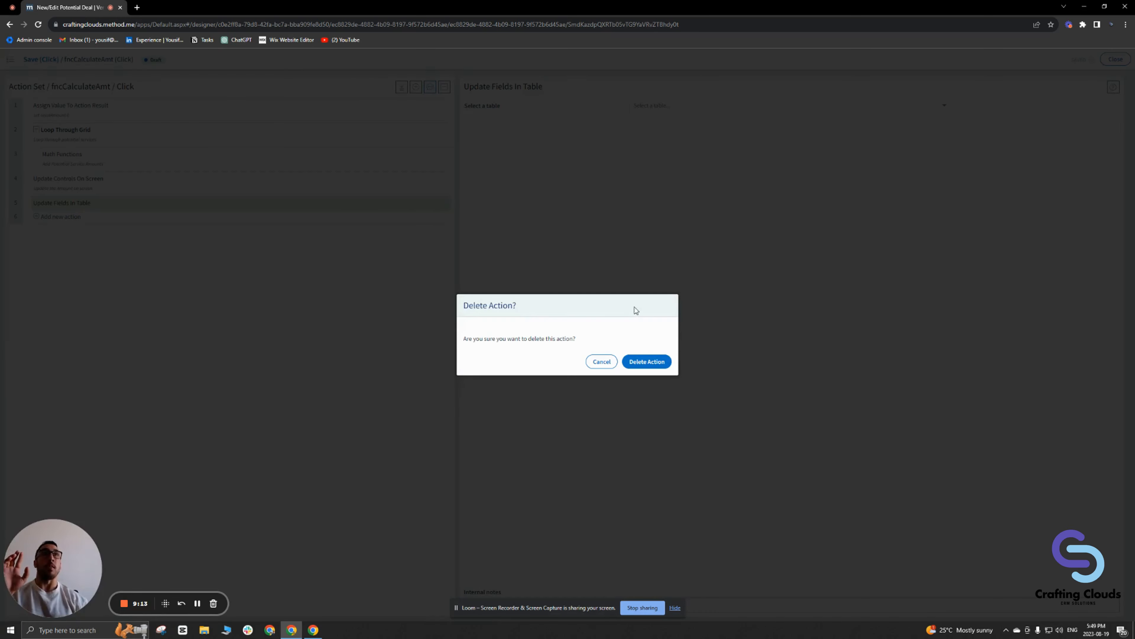
left_click(647, 362)
- Try adding a Save All action after Update Controls On Screen in fncCalculateAmt, delete it, and close the action set
left_click(179, 185)
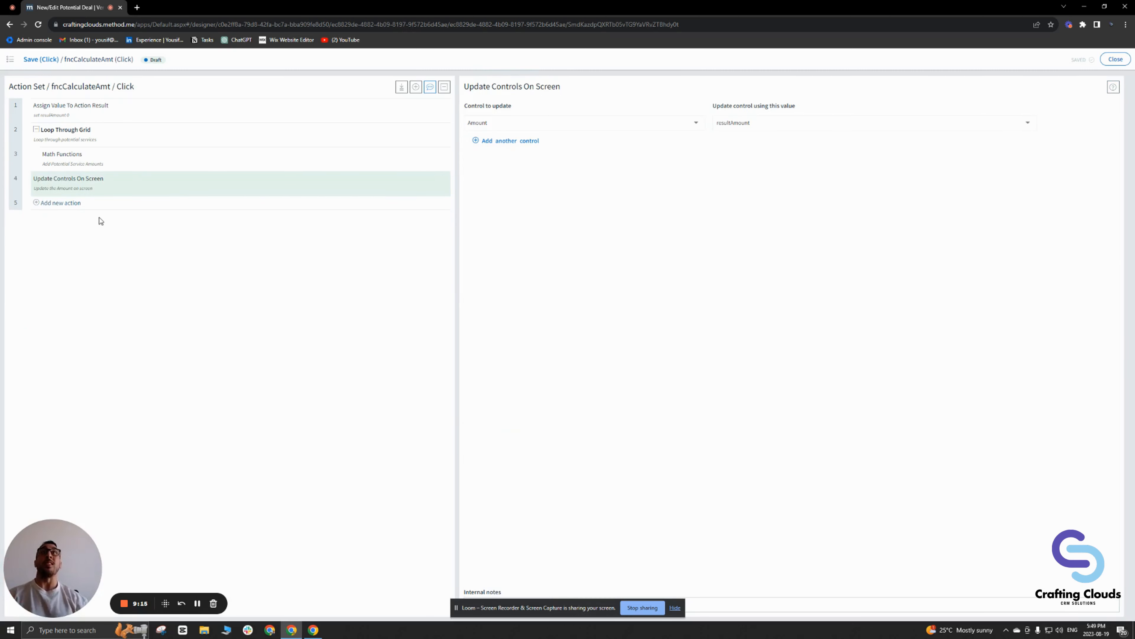
left_click(92, 207)
type("save")
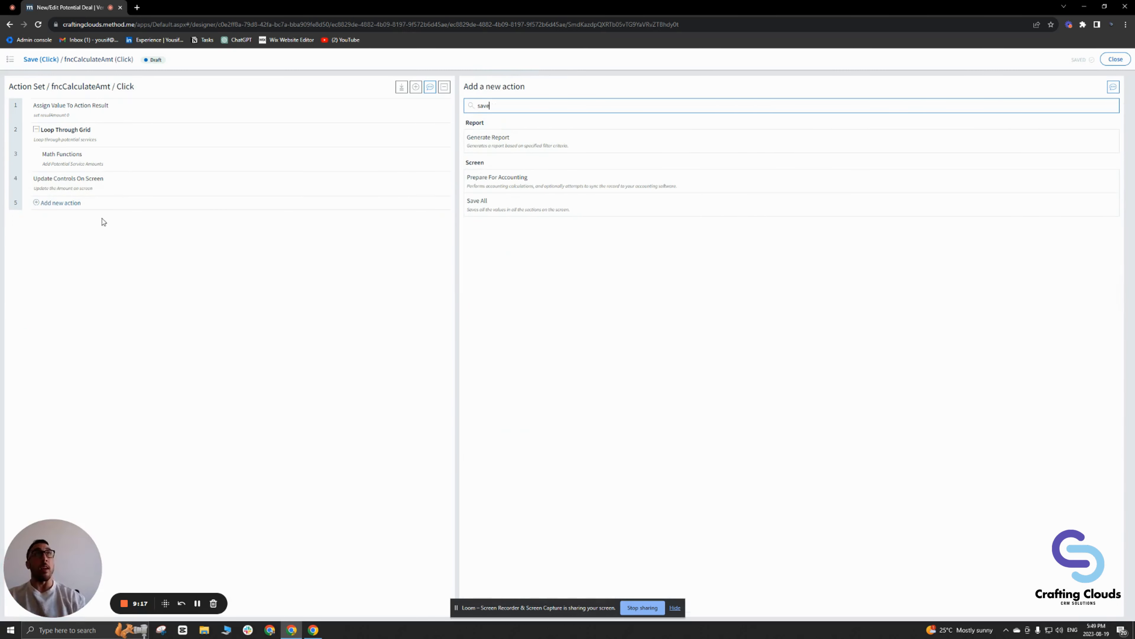
left_click(593, 223)
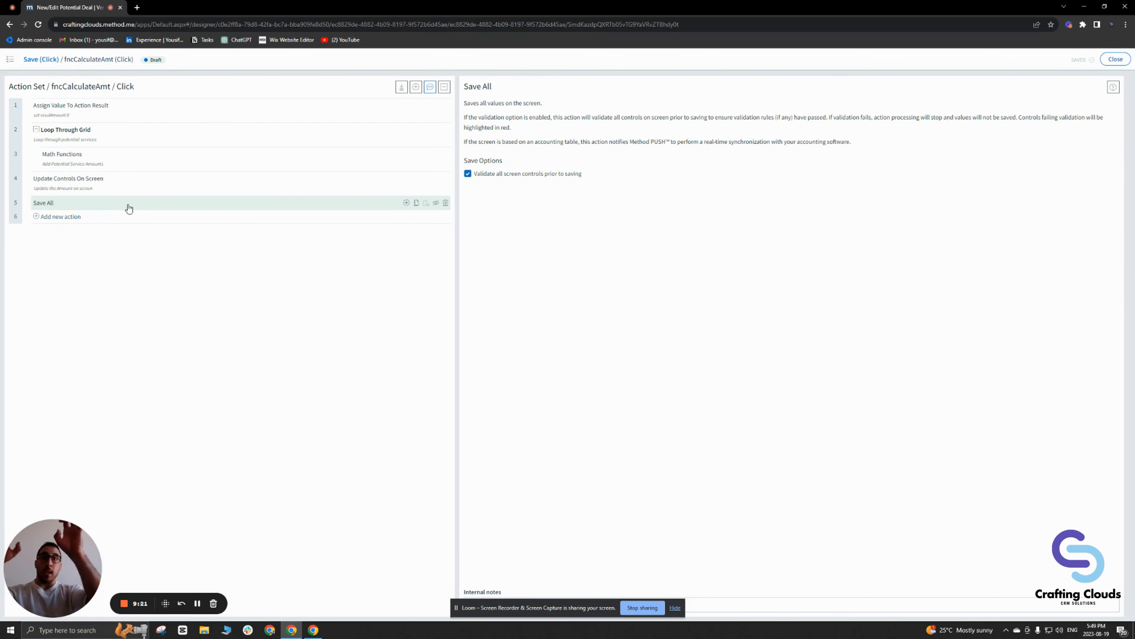
left_click(446, 203)
left_click(648, 361)
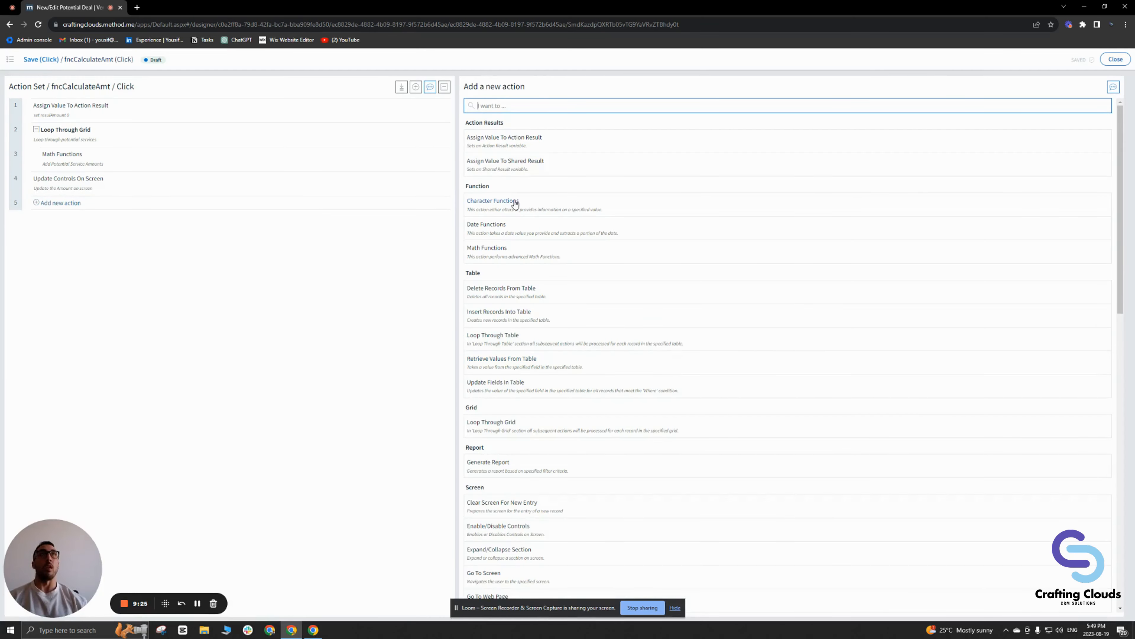
left_click(1114, 59)
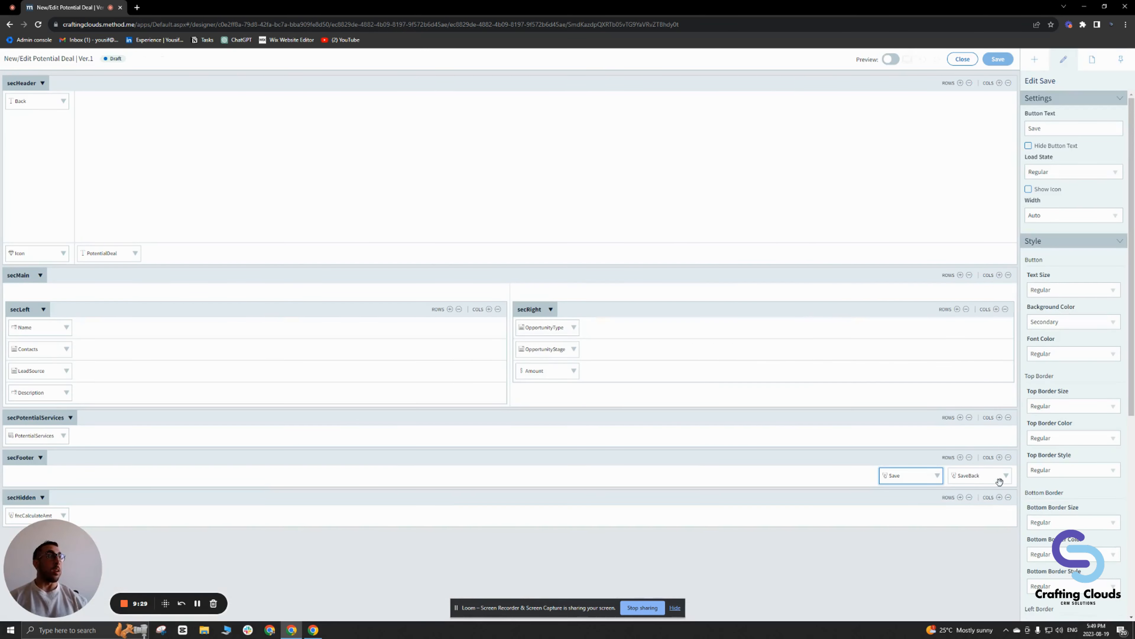
- Review the order of the Call Routine and Save All actions in the Save button's click action set
left_click(937, 476)
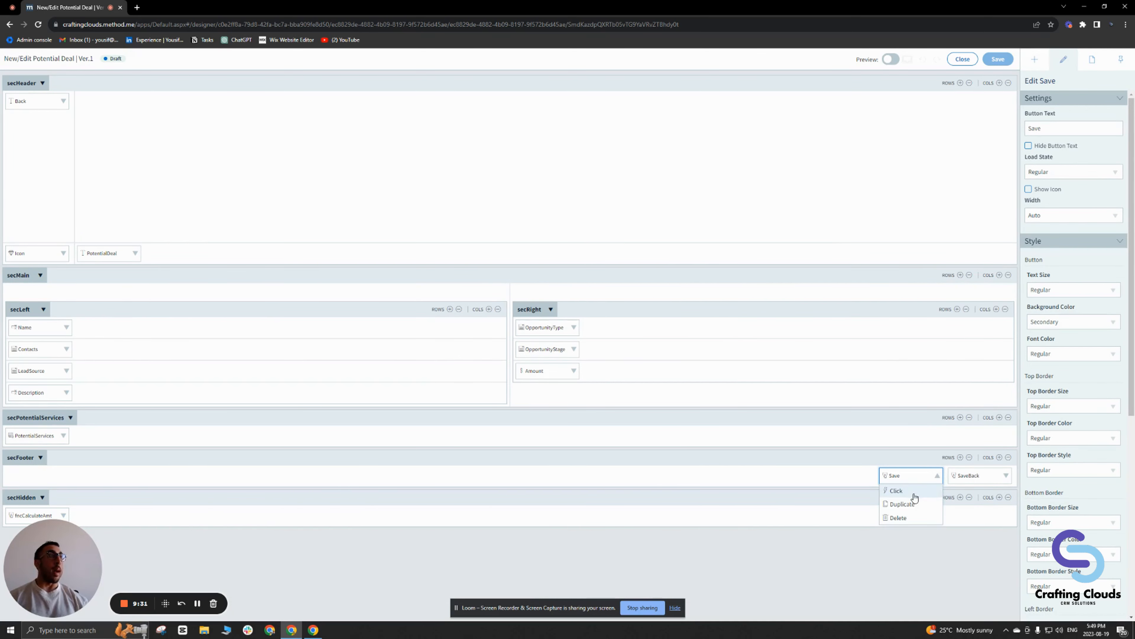
left_click(896, 491)
left_click(87, 112)
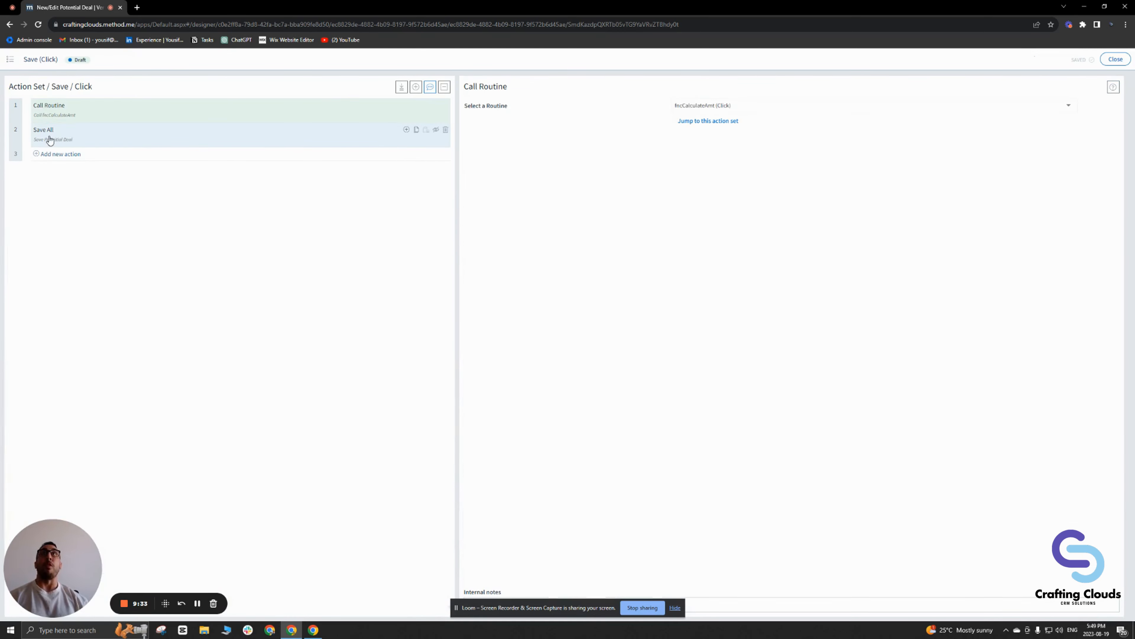
left_click(62, 139)
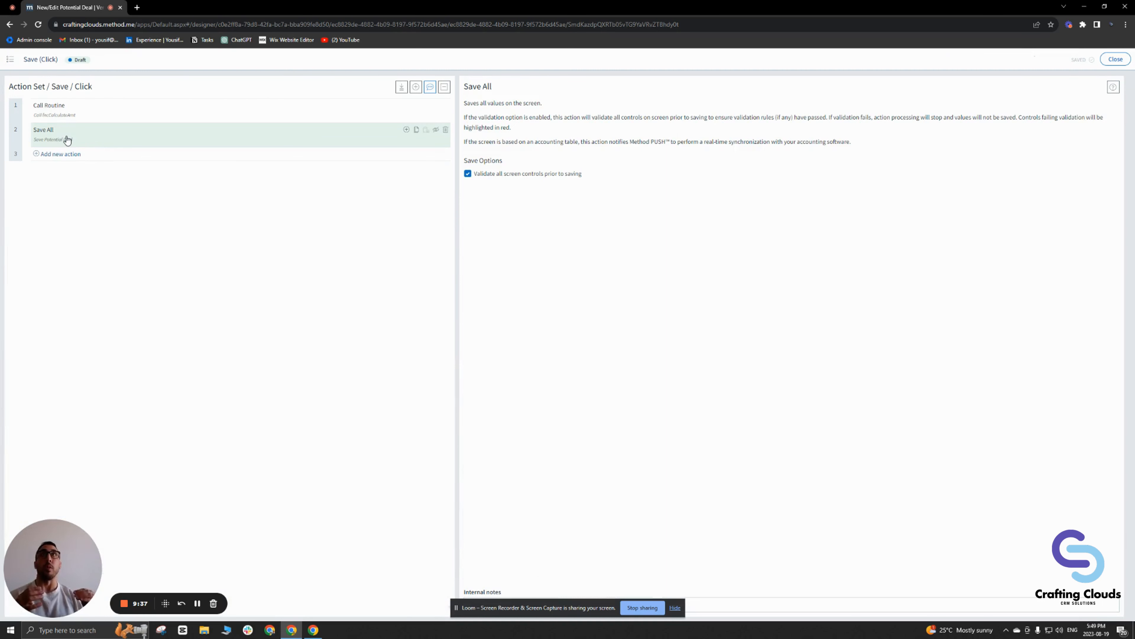
left_click(80, 115)
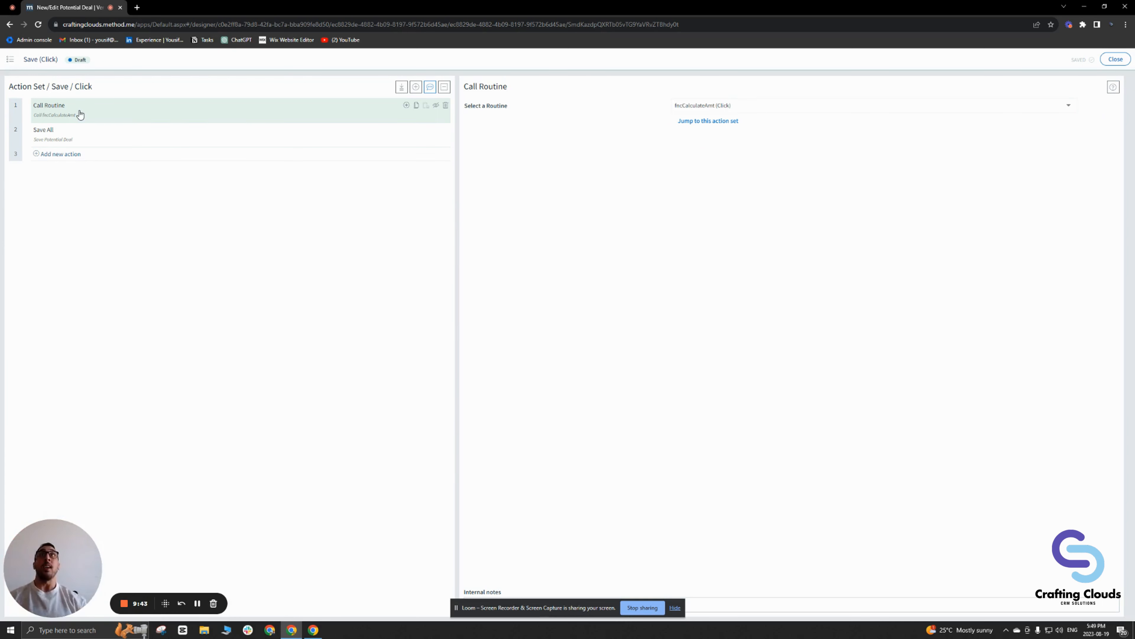
left_click(83, 135)
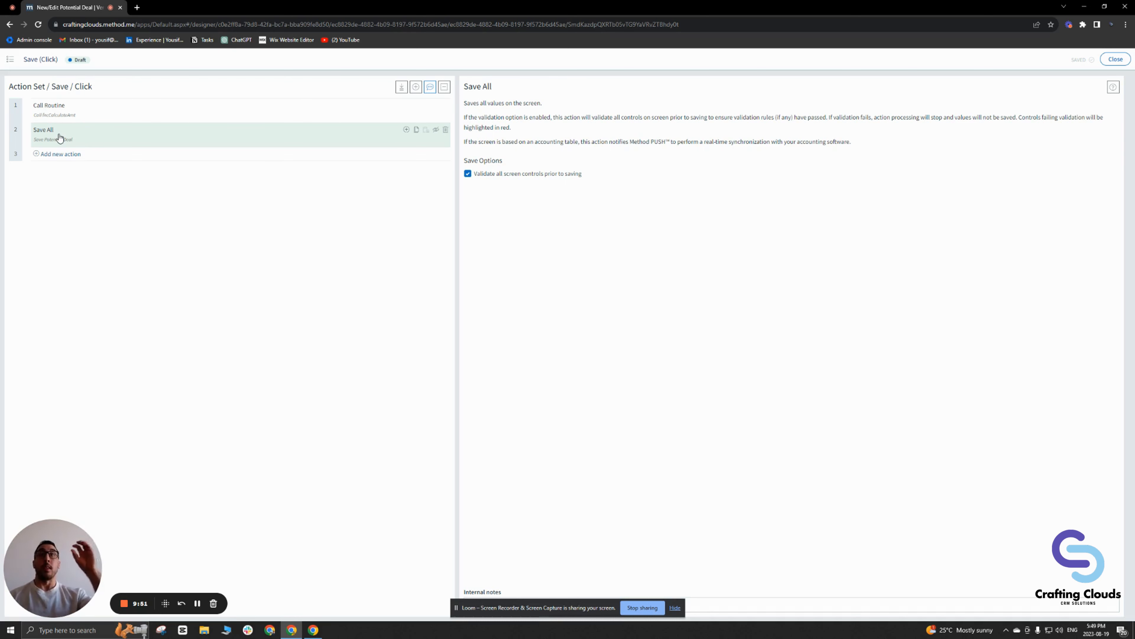
left_click(1115, 59)
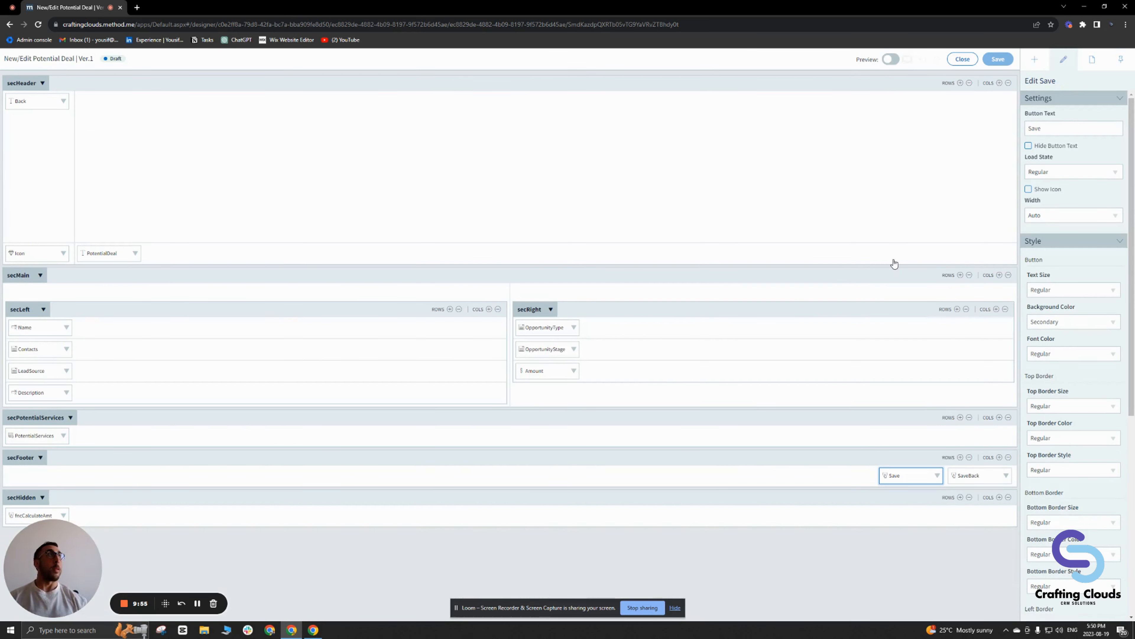
- Leave the screen designer and save the Lulu Lemon ABC Jogger showcase deal to test its Amount calculation
left_click(964, 61)
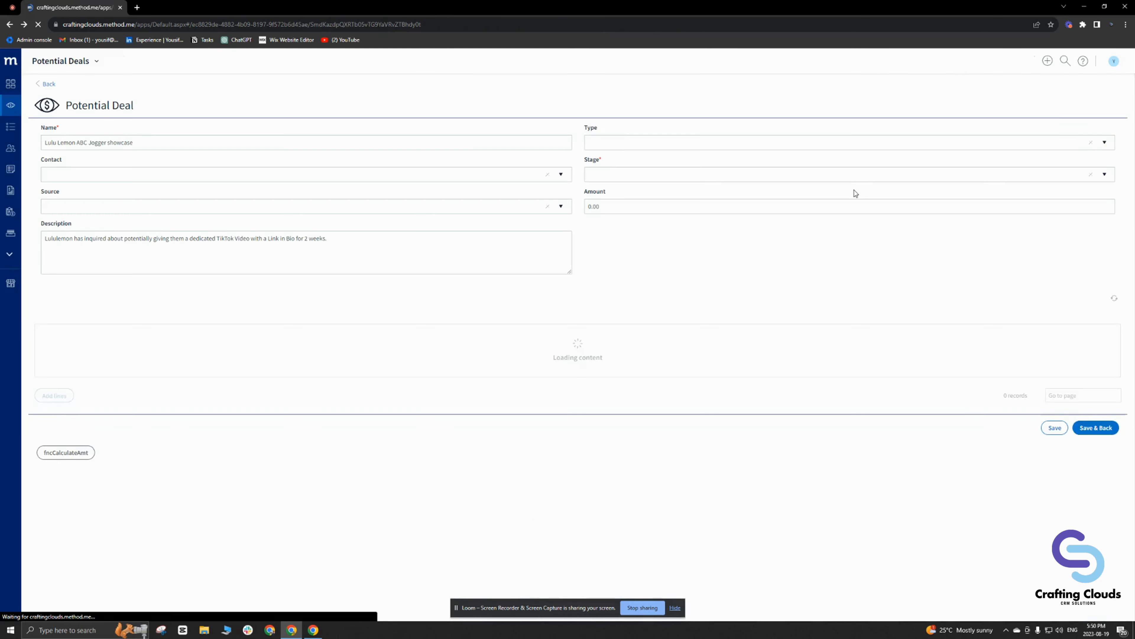
left_click_drag(615, 207, 569, 210)
left_click(684, 252)
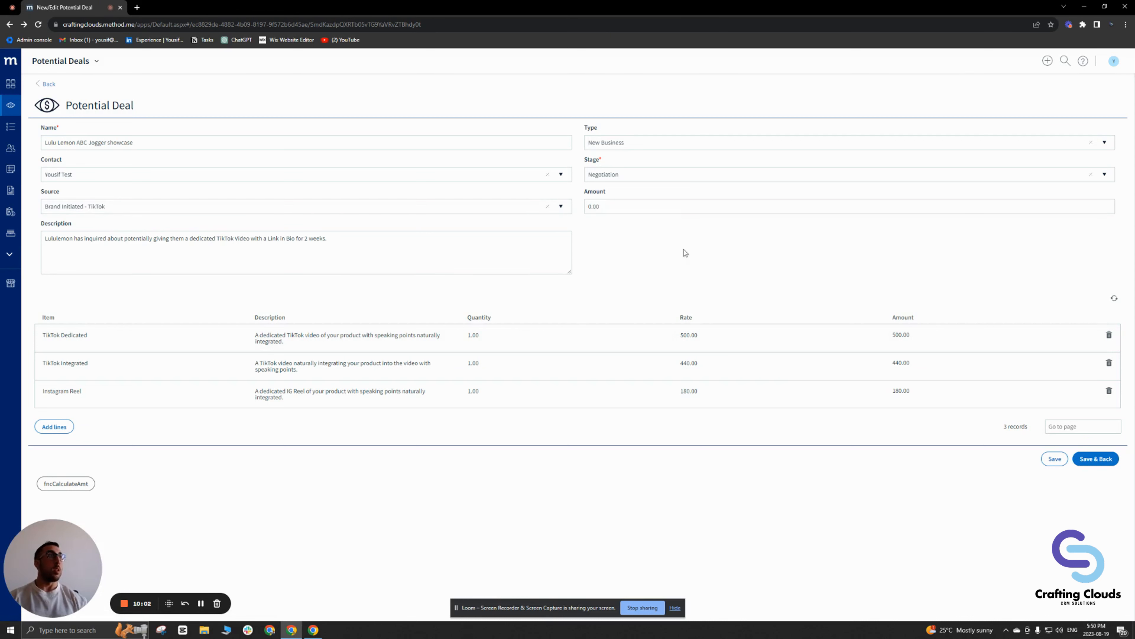
left_click(1055, 459)
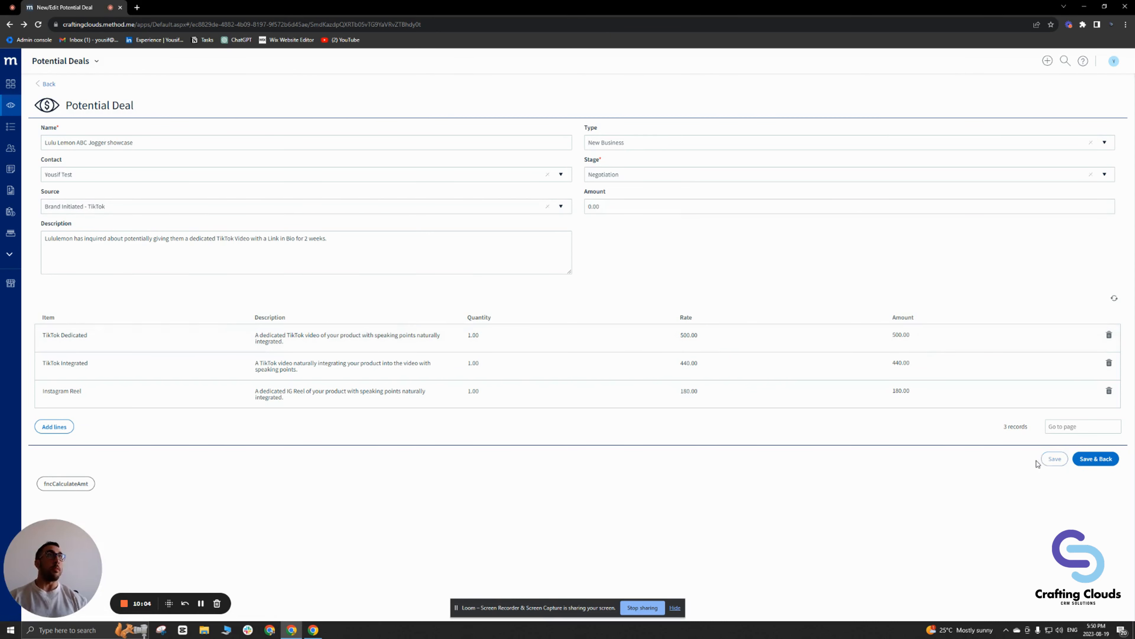
left_click(626, 206)
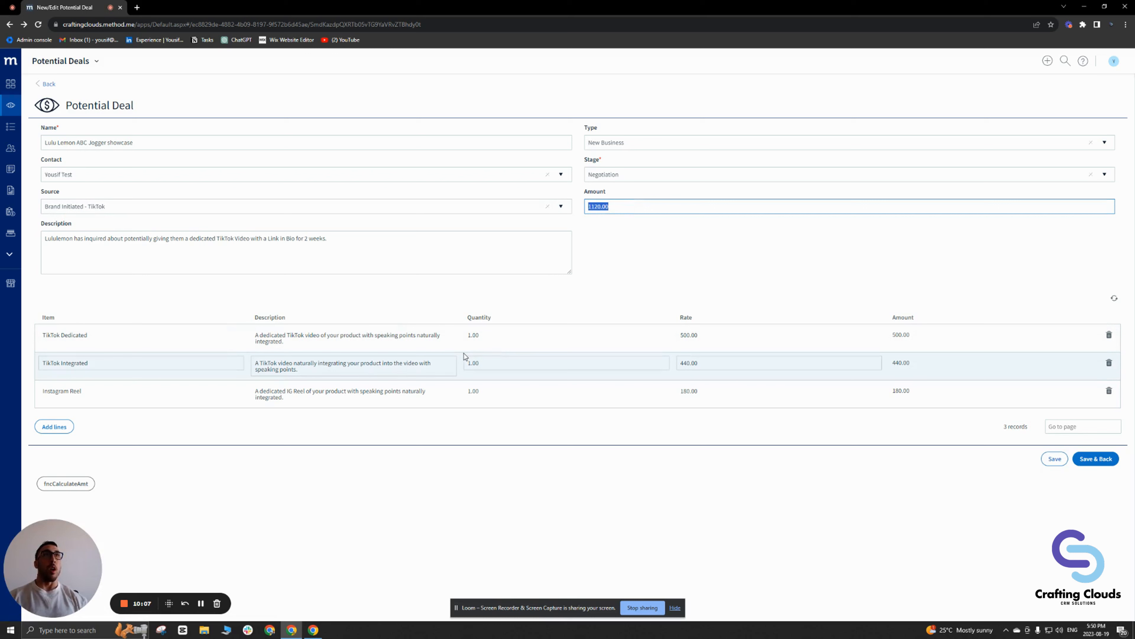
left_click(653, 262)
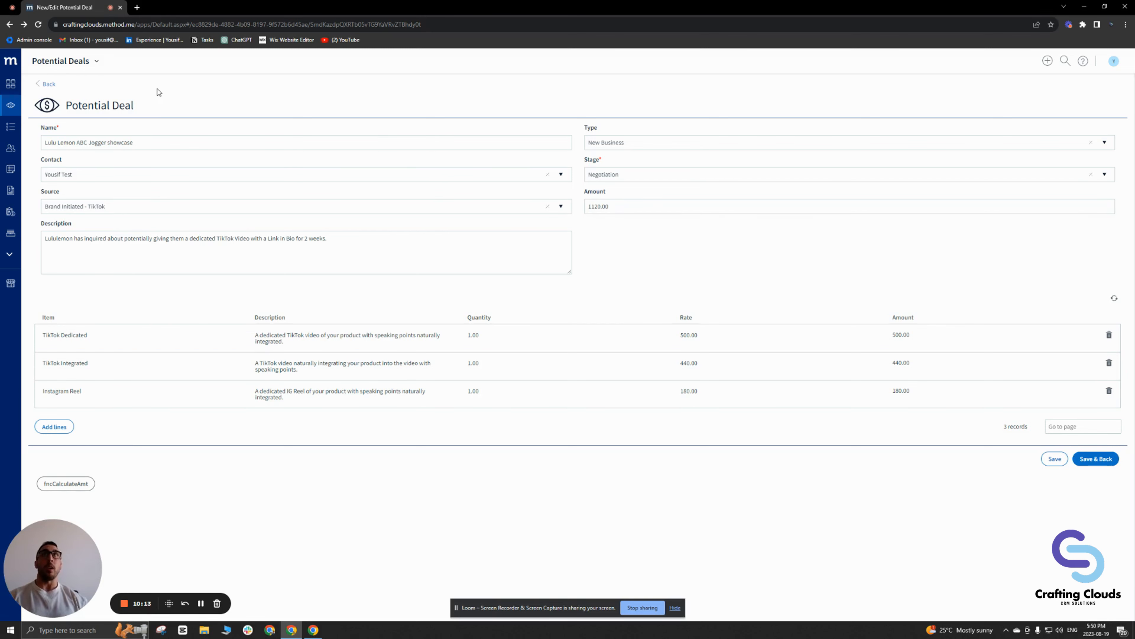
- Reopen the New/Edit Potential Deal screen in the designer
left_click(97, 62)
left_click(67, 95)
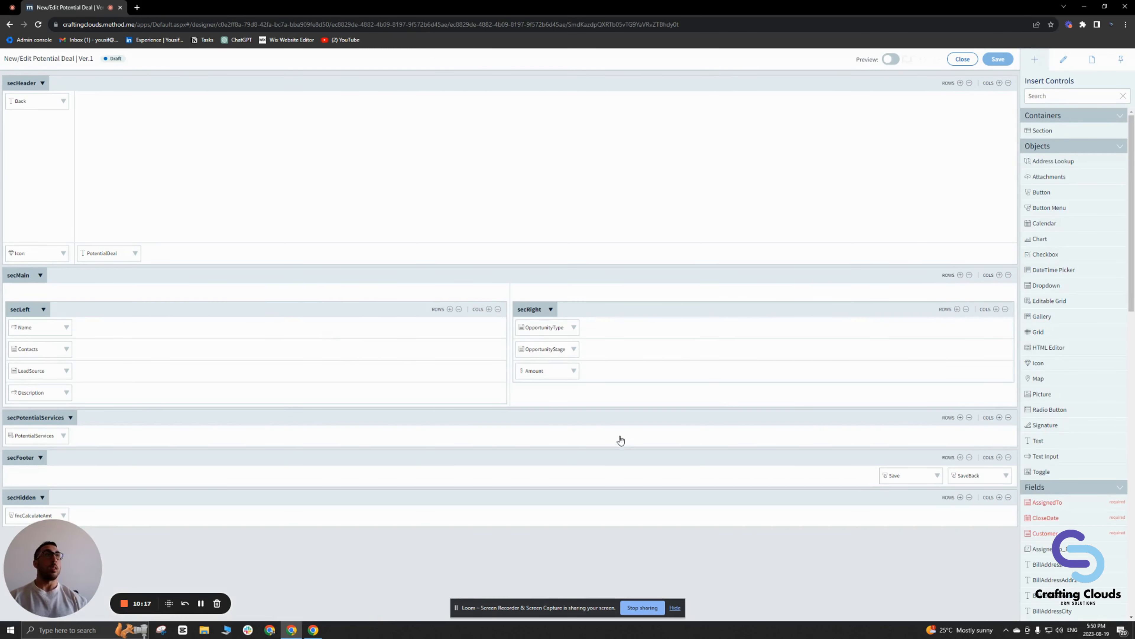
- Set the Amount field's load state to Disabled, then save the screen and leave the designer
left_click(543, 369)
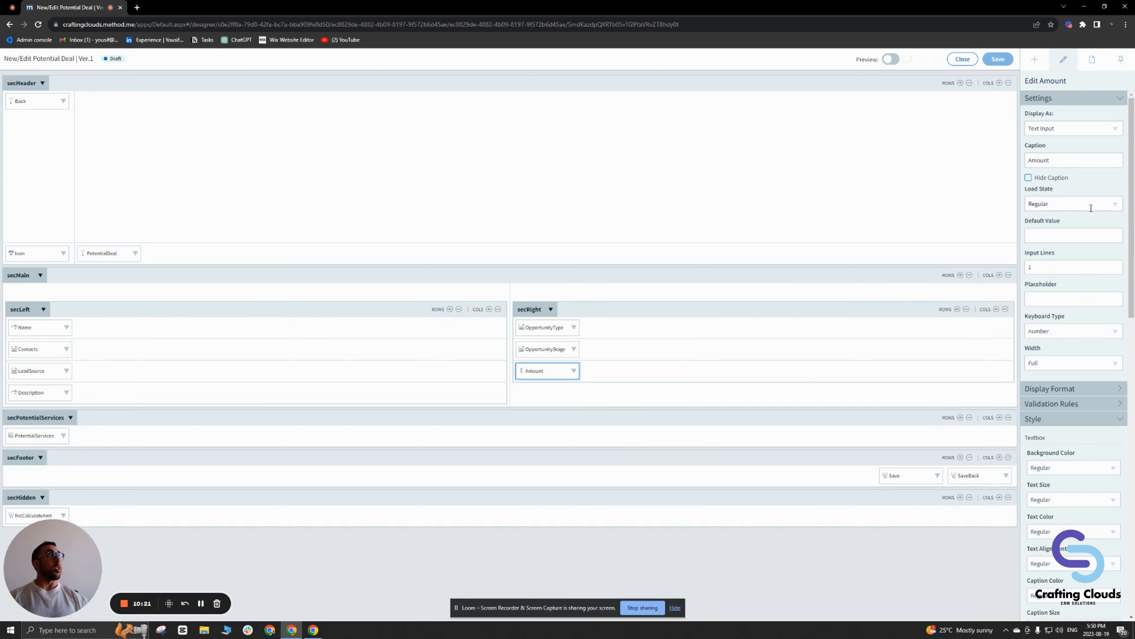
left_click(1118, 208)
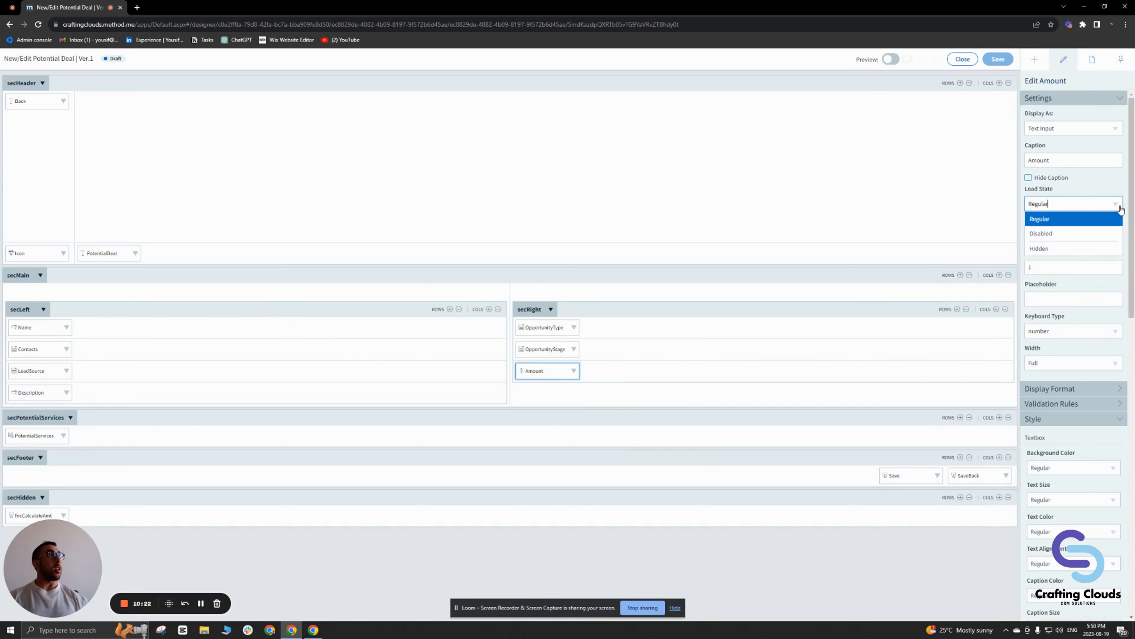
left_click(1058, 236)
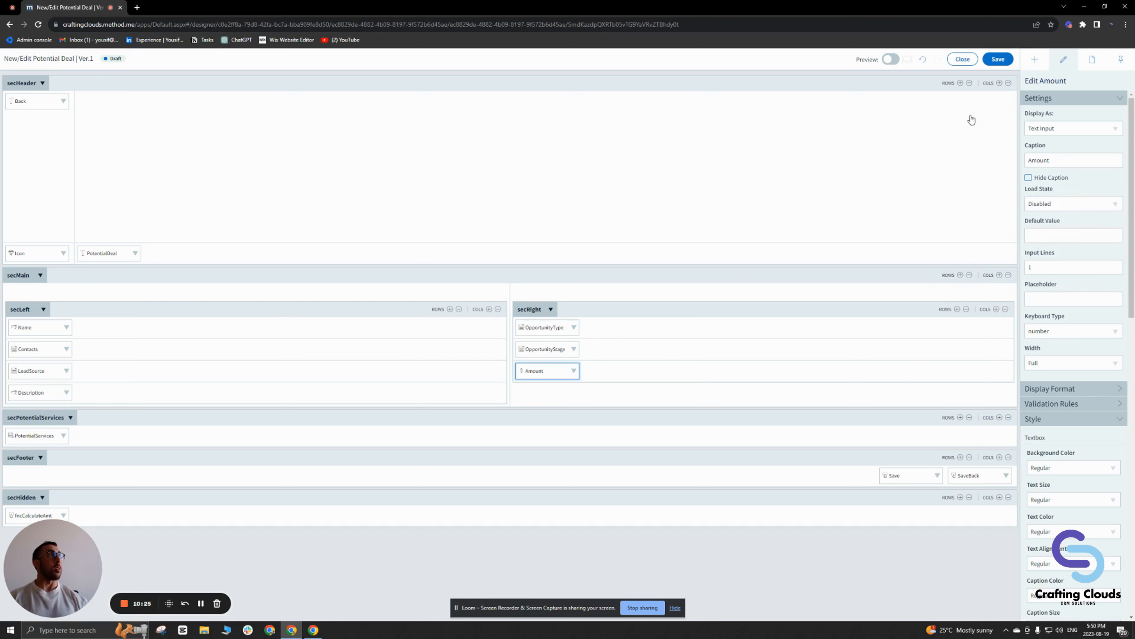
left_click(994, 66)
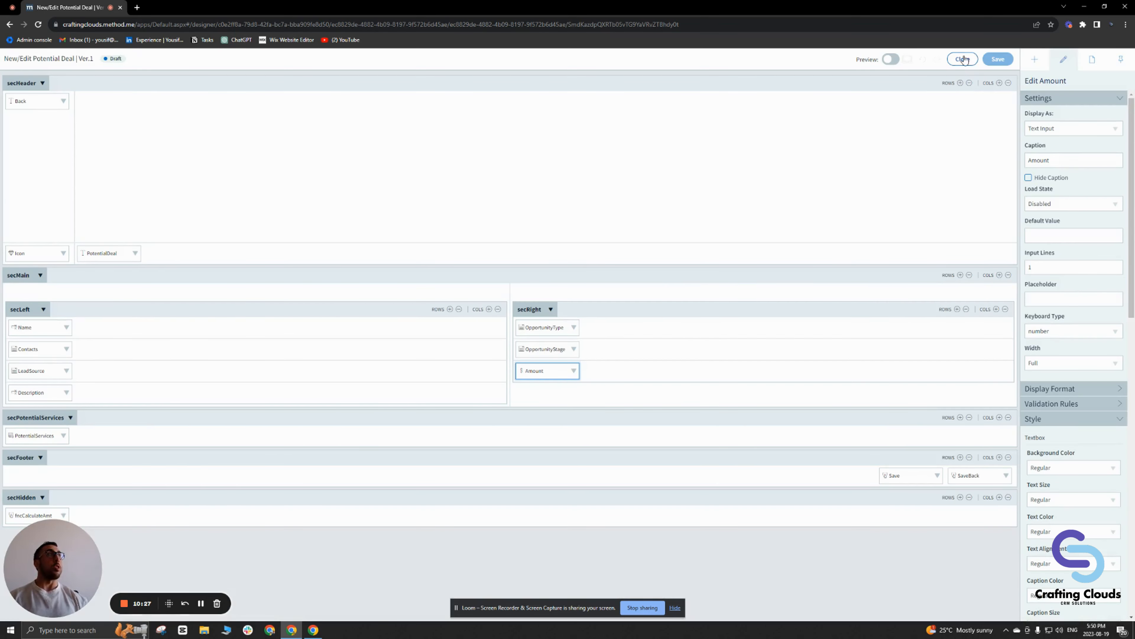
left_click(960, 62)
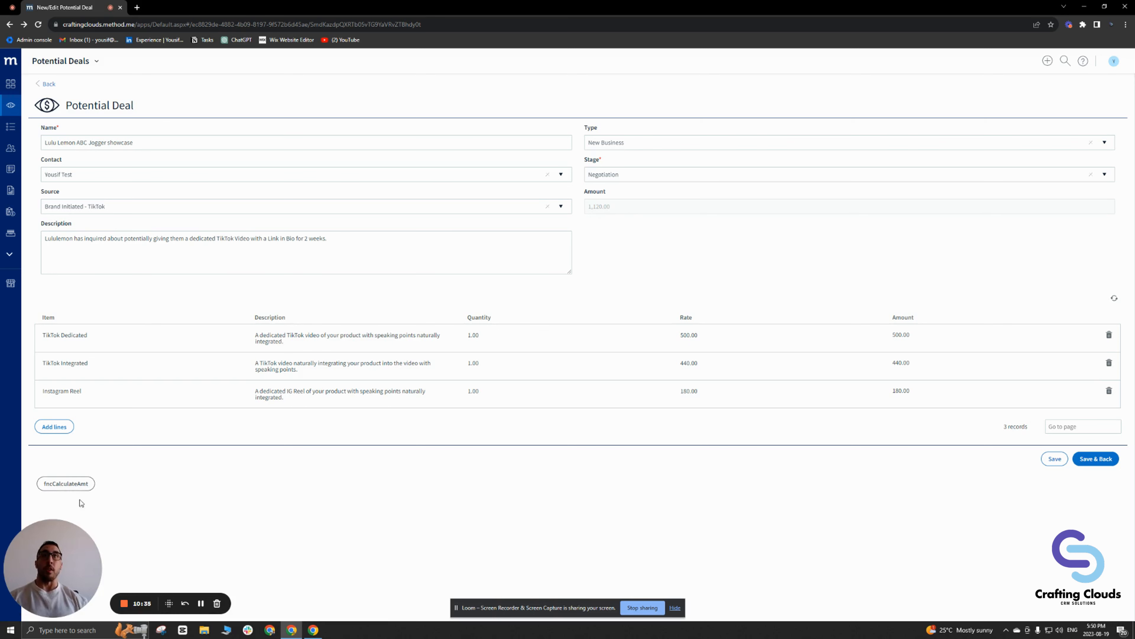
- Reopen the screen in the designer, set the secHidden section's load state to Hidden, and save and close it
left_click(97, 62)
left_click(79, 94)
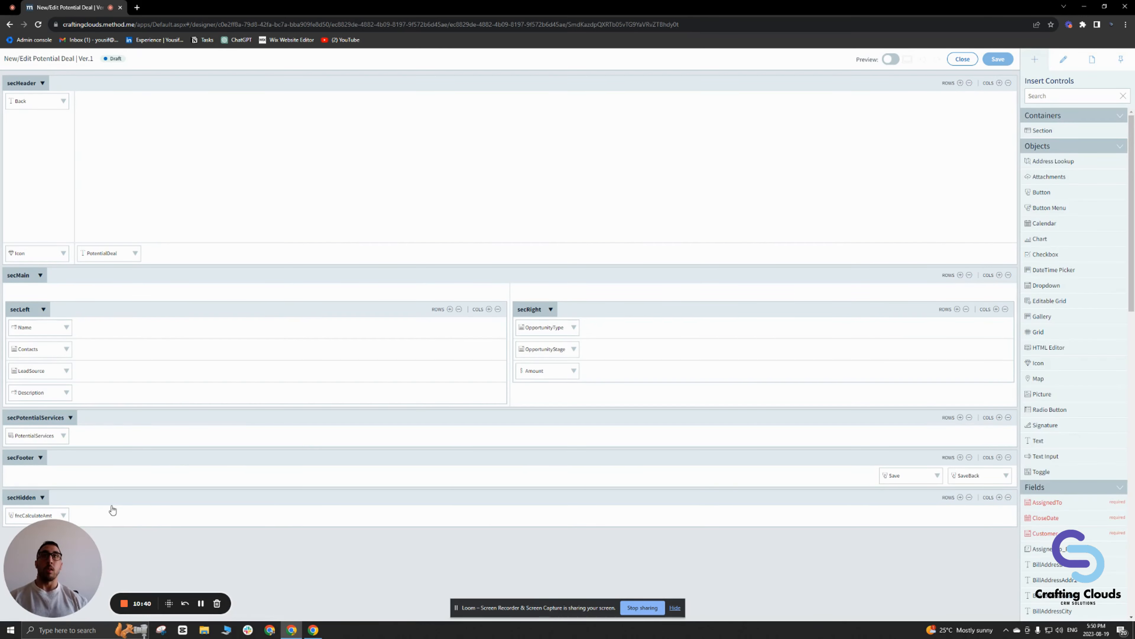
left_click(106, 500)
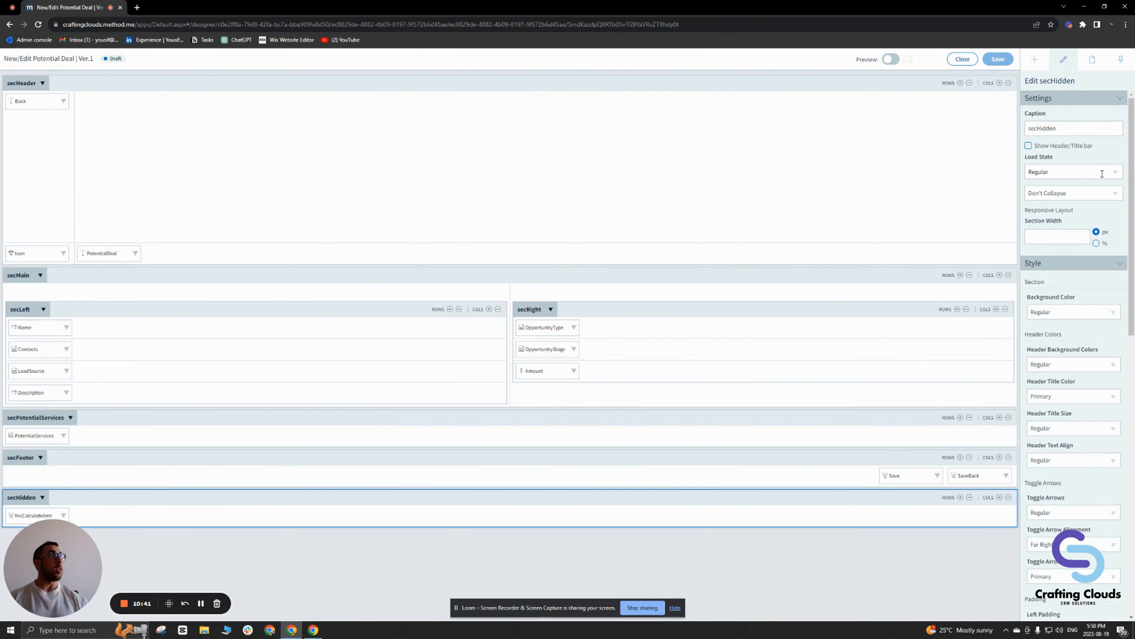
left_click(1085, 174)
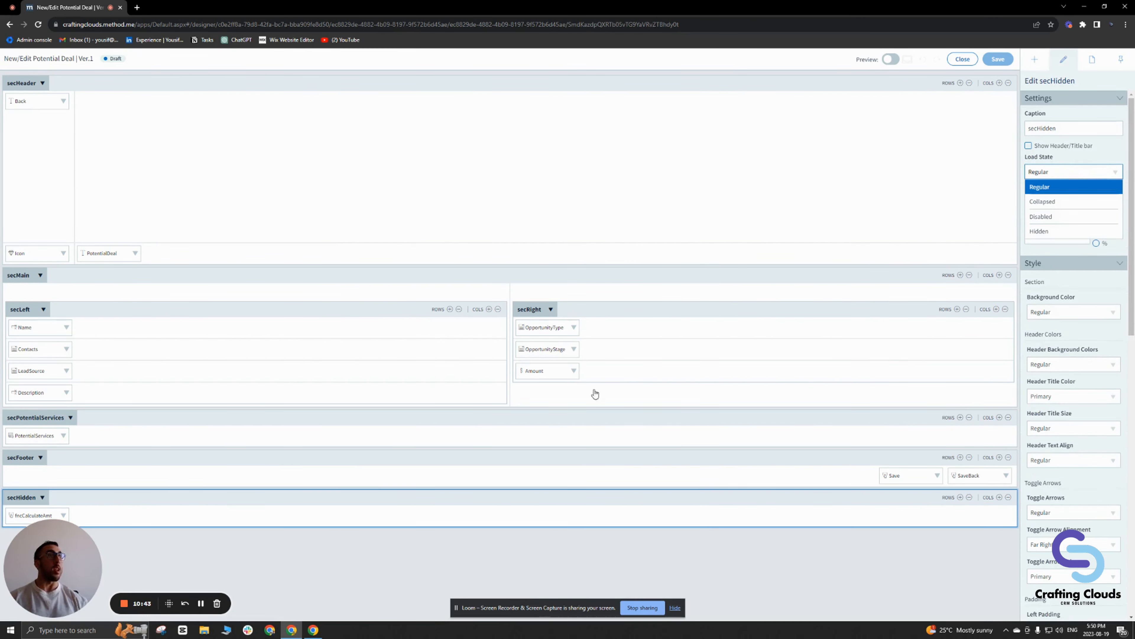
left_click(1058, 232)
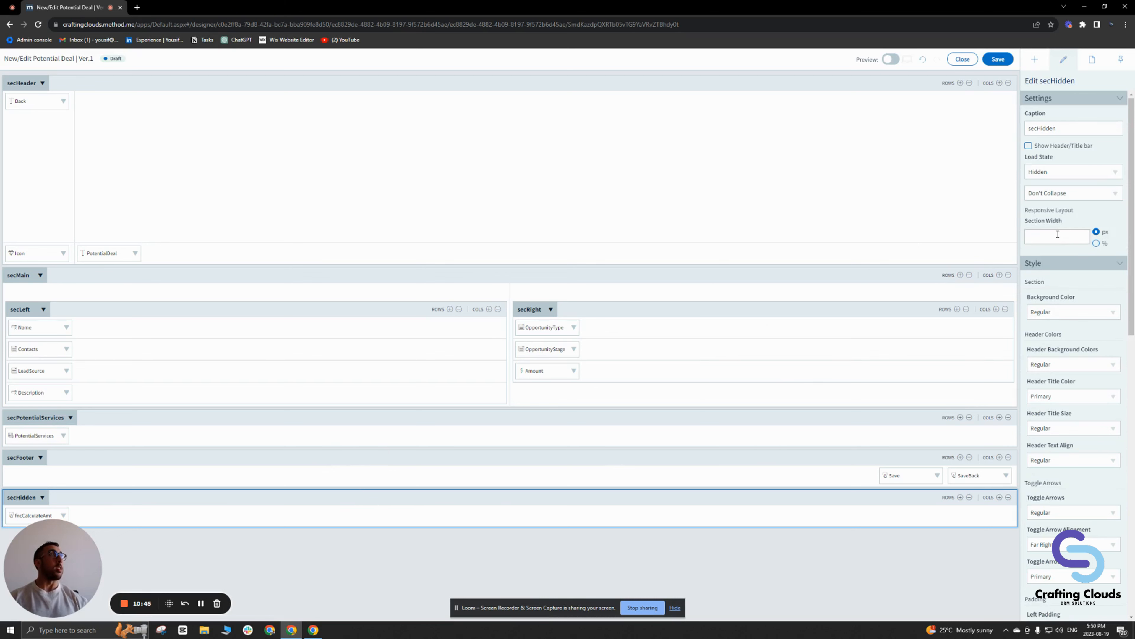
left_click(998, 59)
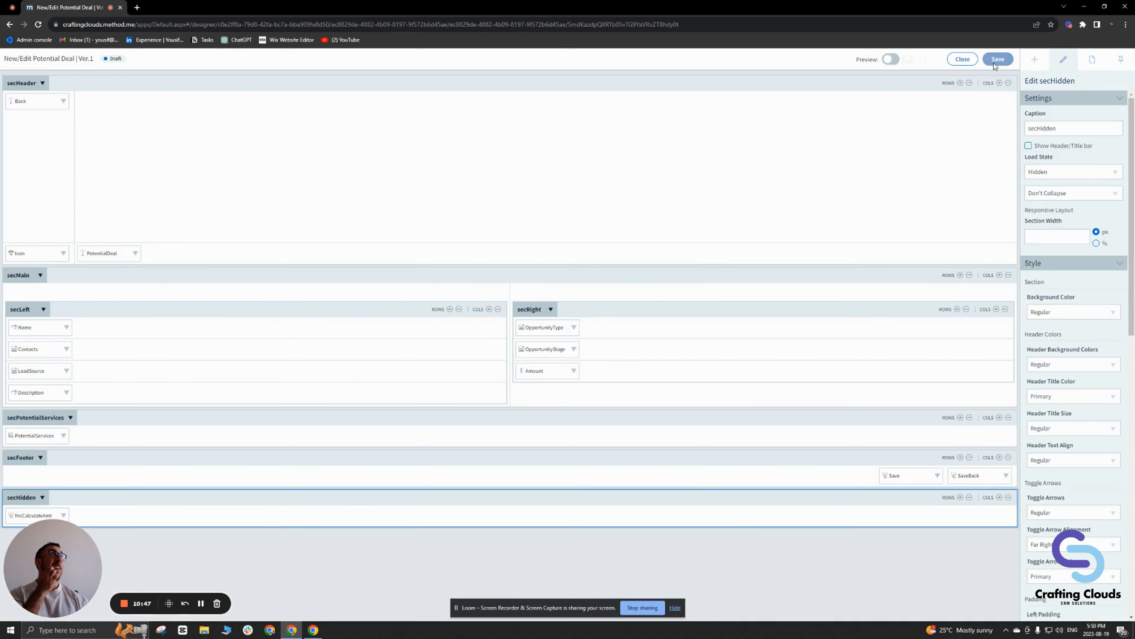
left_click(963, 59)
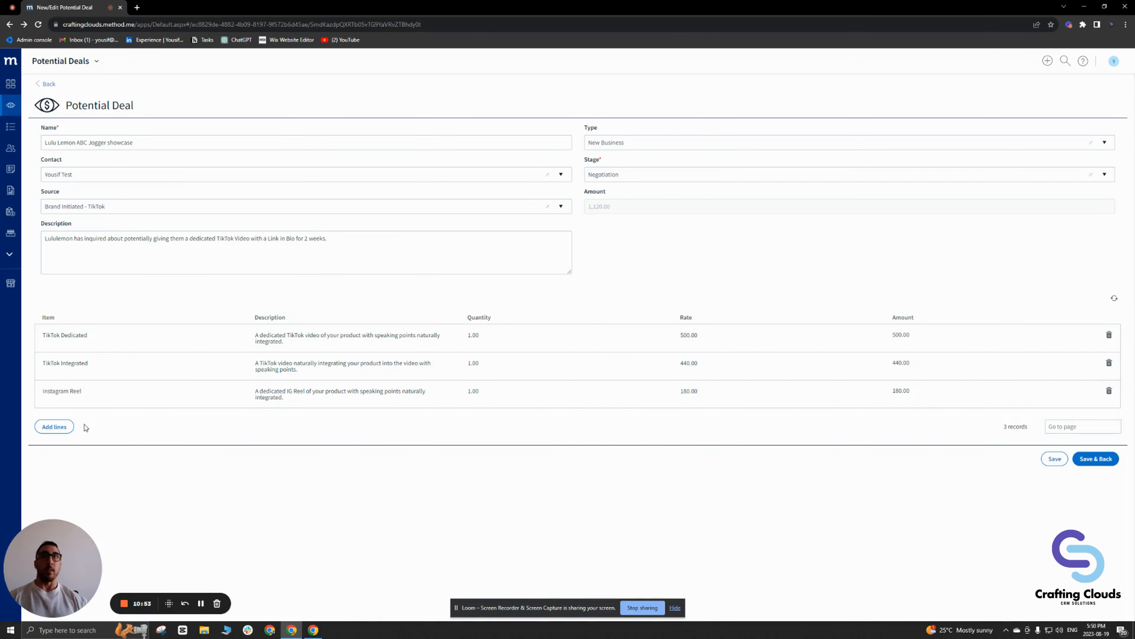
left_click(571, 327)
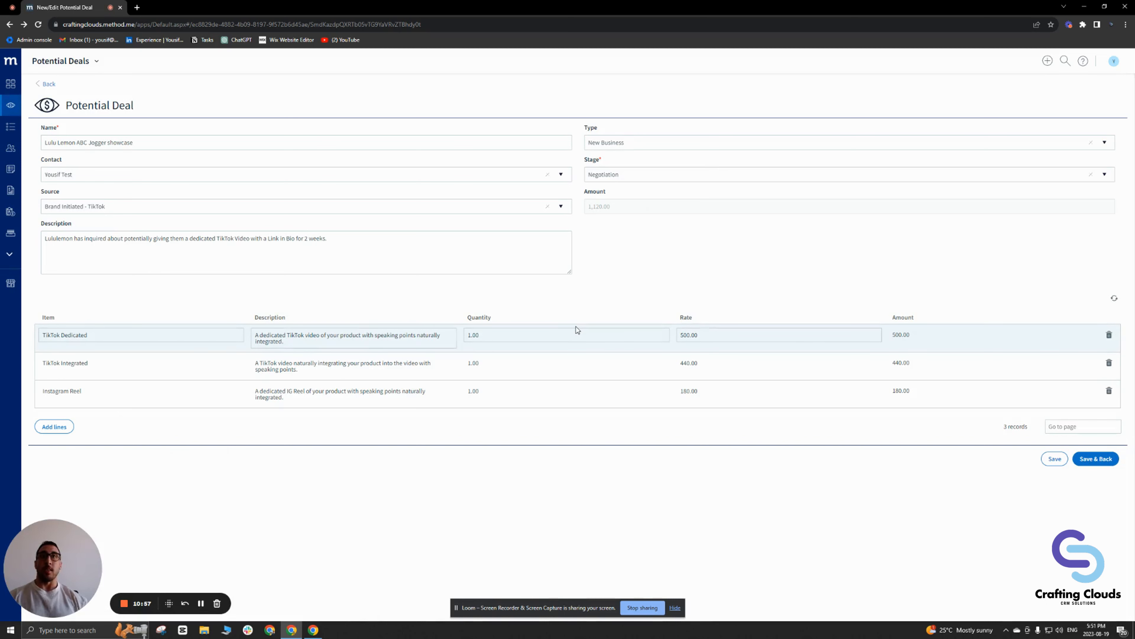